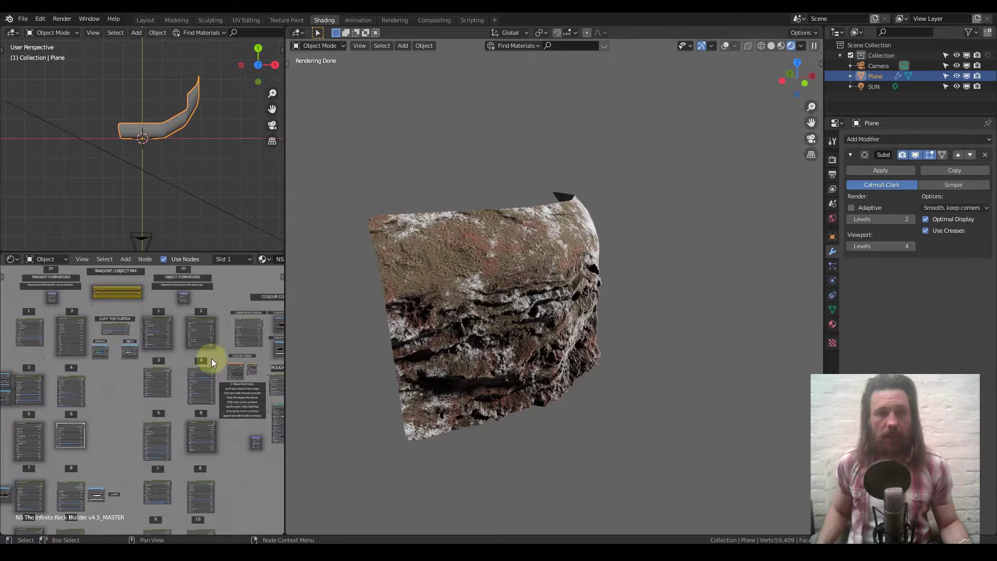
- Set the Scale of Colour Filter 2 to 5 in the rock material's Colour Filter node
middle_drag(122, 401, 127, 381)
scroll(497, 319, up, 3)
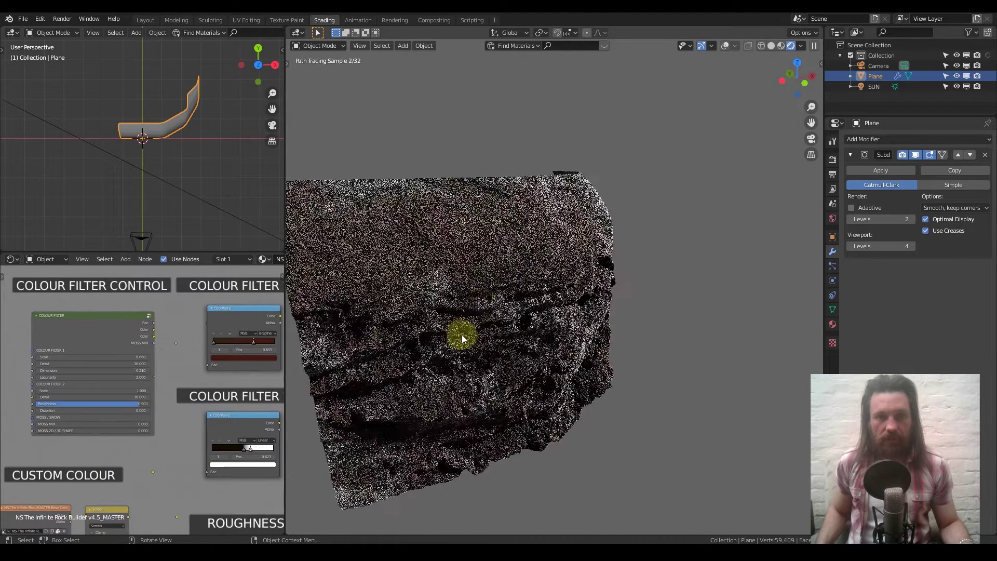
scroll(153, 315, up, 4)
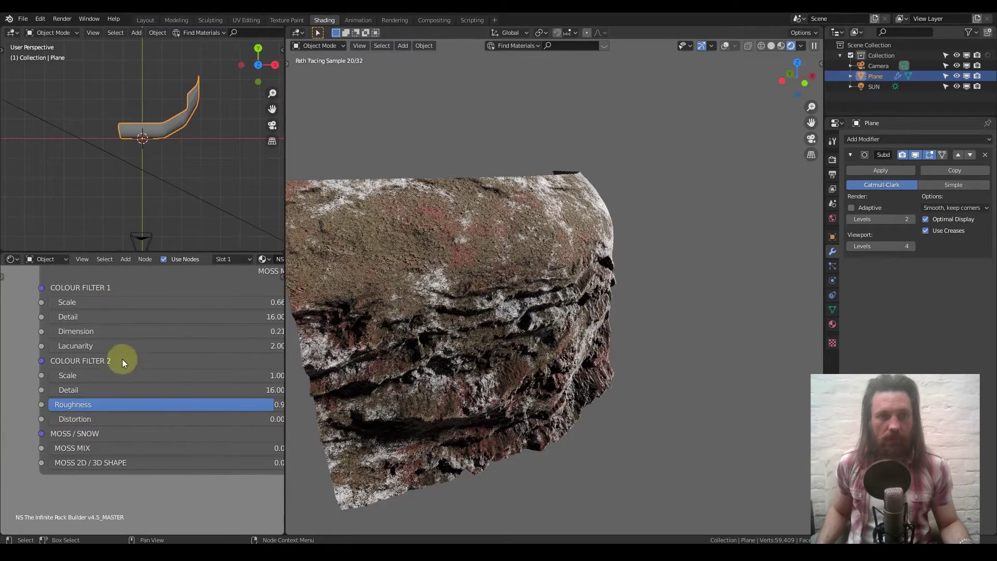
scroll(196, 329, down, 3)
middle_drag(173, 370, 363, 384)
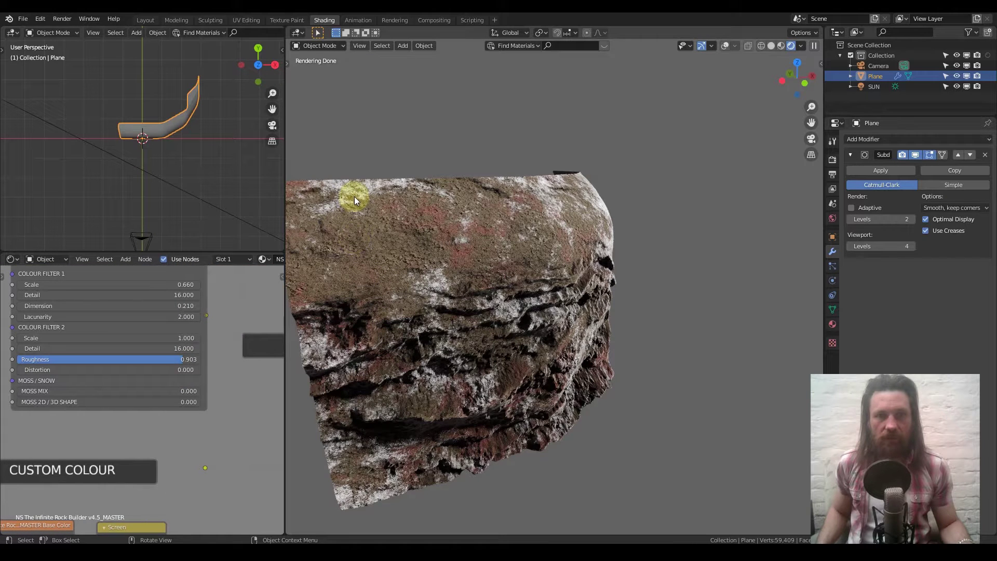
scroll(104, 369, up, 2)
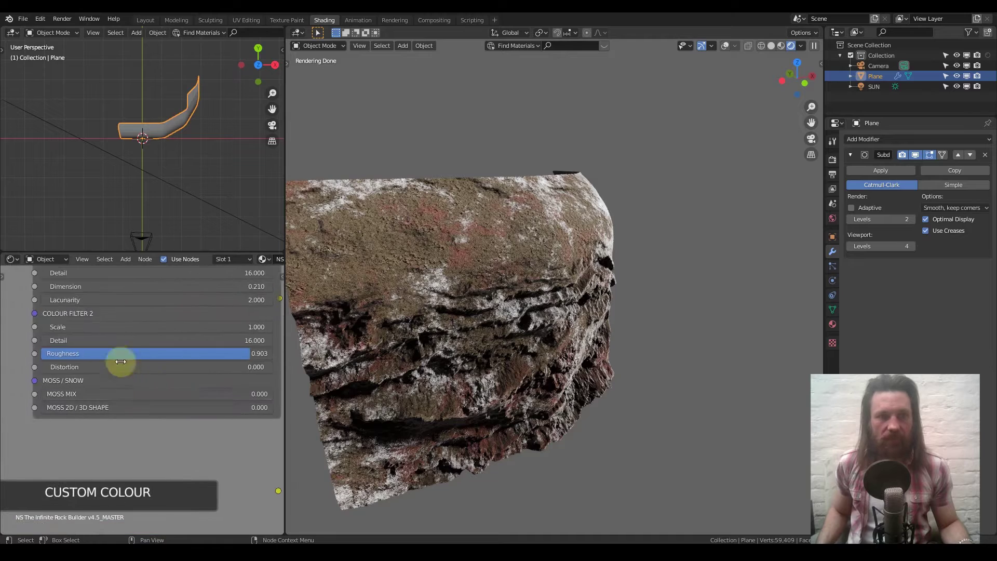
click(94, 326)
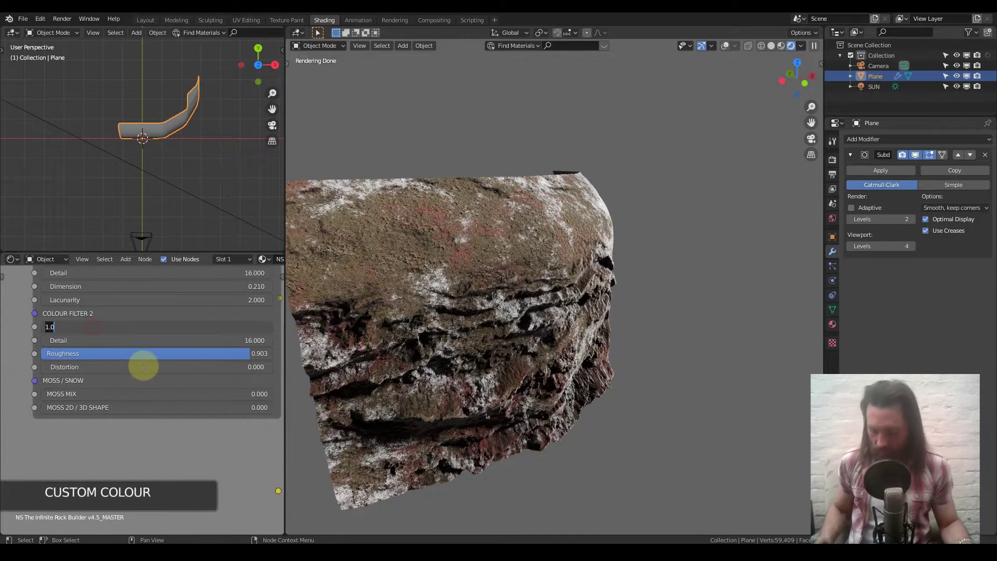
text(5)
key(Return)
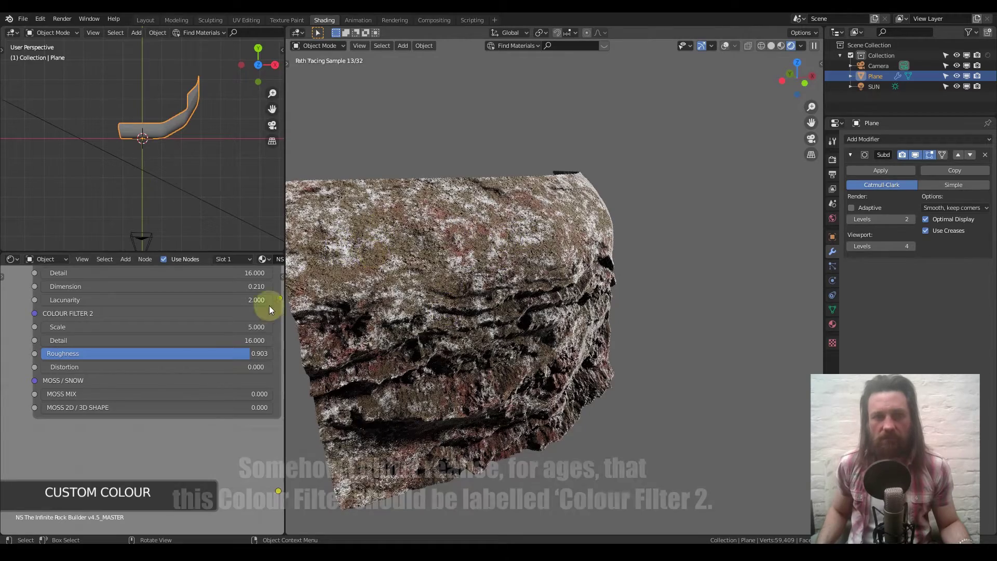
- Spread the stops of the lower black-to-white colour filter ramp, moving the black stop to position 0.491
scroll(193, 395, down, 3)
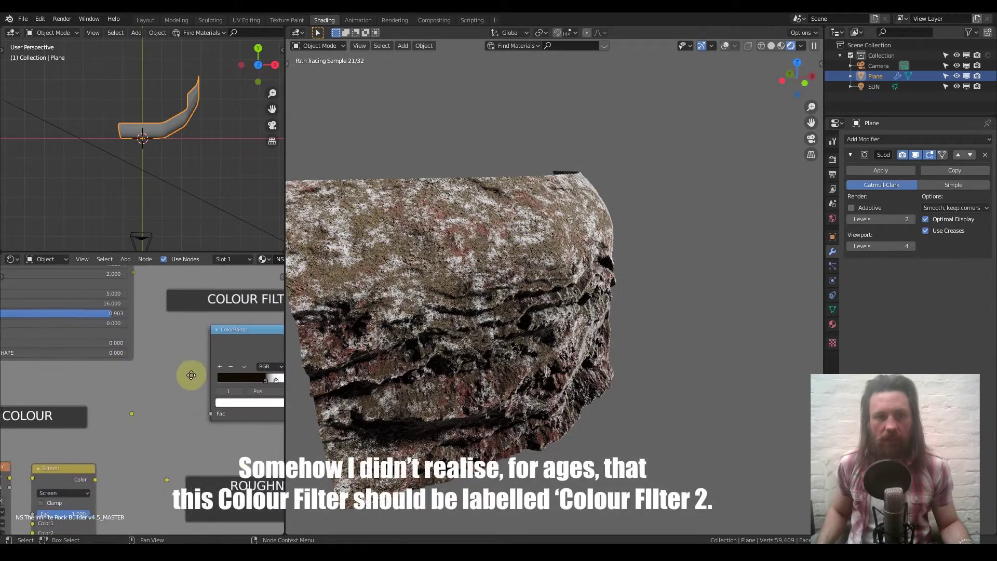
ctrl+scroll(171, 376, down, 5)
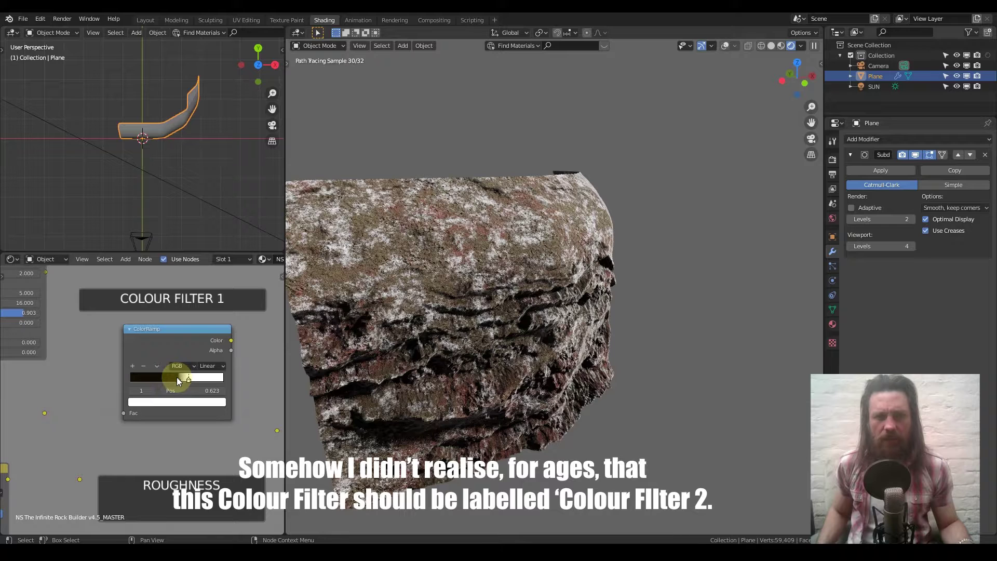
shift+scroll(102, 337, up, 2)
ctrl+scroll(167, 373, up, 4)
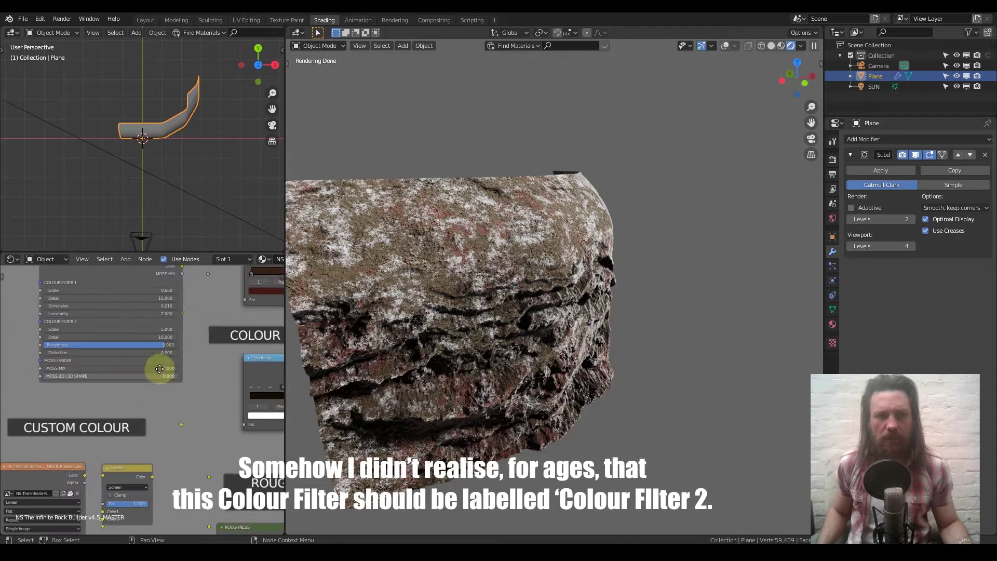
ctrl+scroll(132, 366, down, 3)
shift+scroll(162, 382, down, 2)
scroll(162, 382, up, 1)
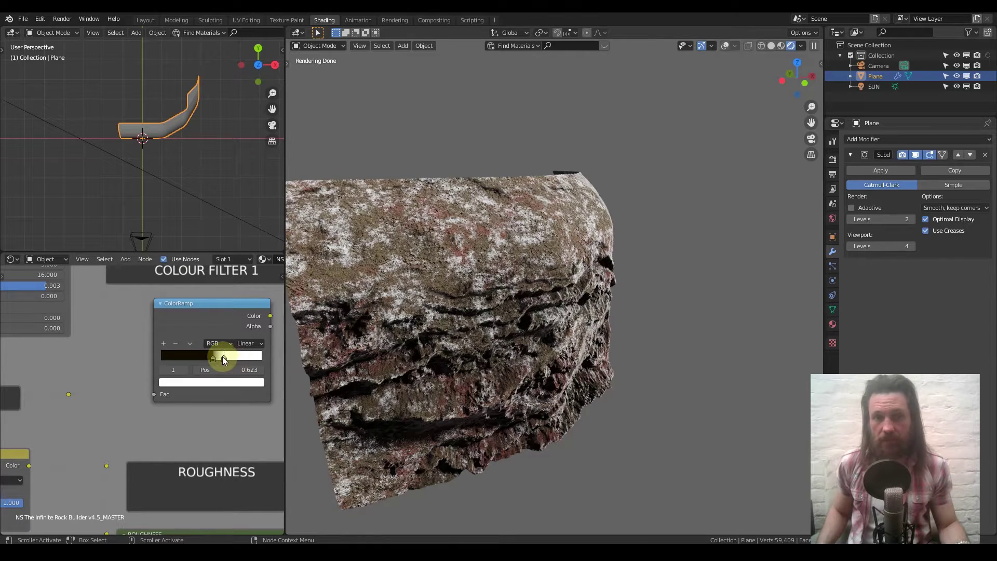
mouse_move(213, 359)
mouse_down()
mouse_move(167, 357)
mouse_move(263, 354)
mouse_move(216, 356)
mouse_up()
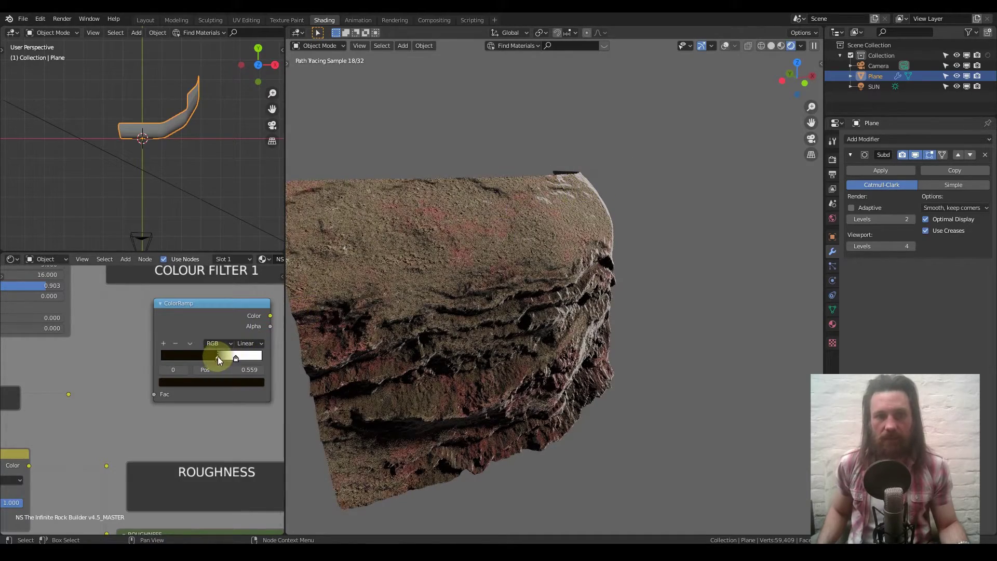
drag(216, 358, 210, 358)
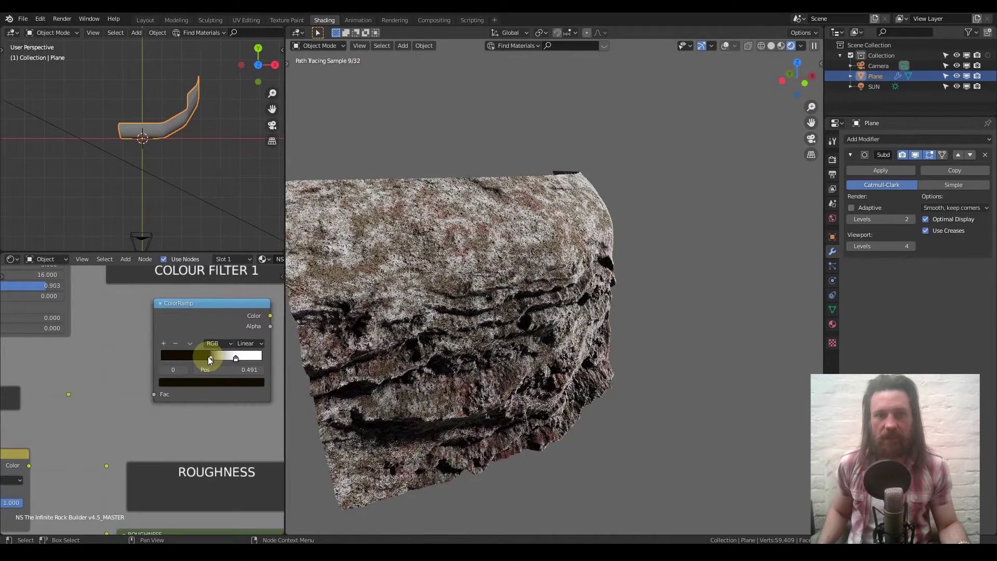
- Narrow the gap between the stops of the lower black-to-white ramp, placing the black stop at position 0.532
middle_drag(90, 335, 170, 376)
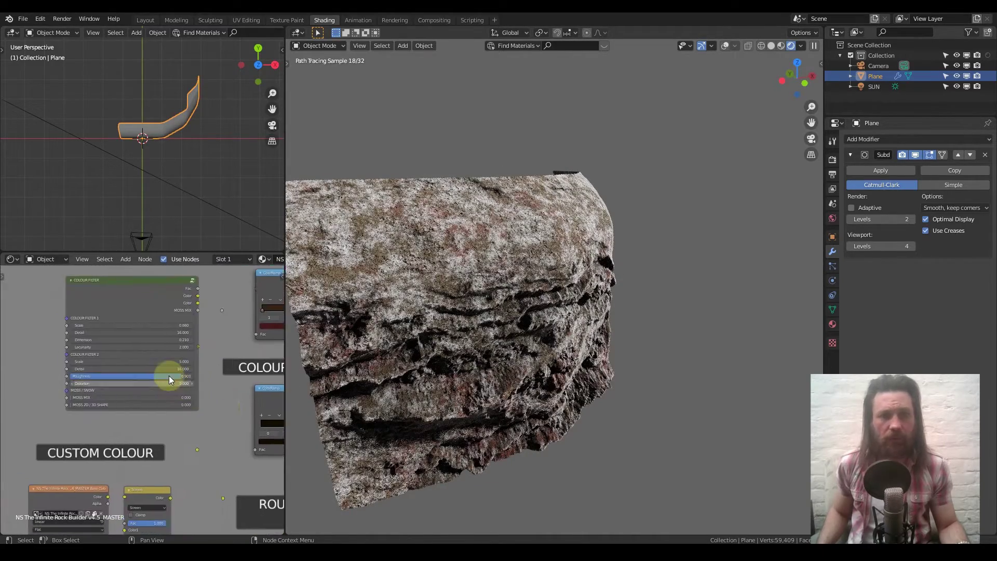
middle_drag(229, 338, 129, 374)
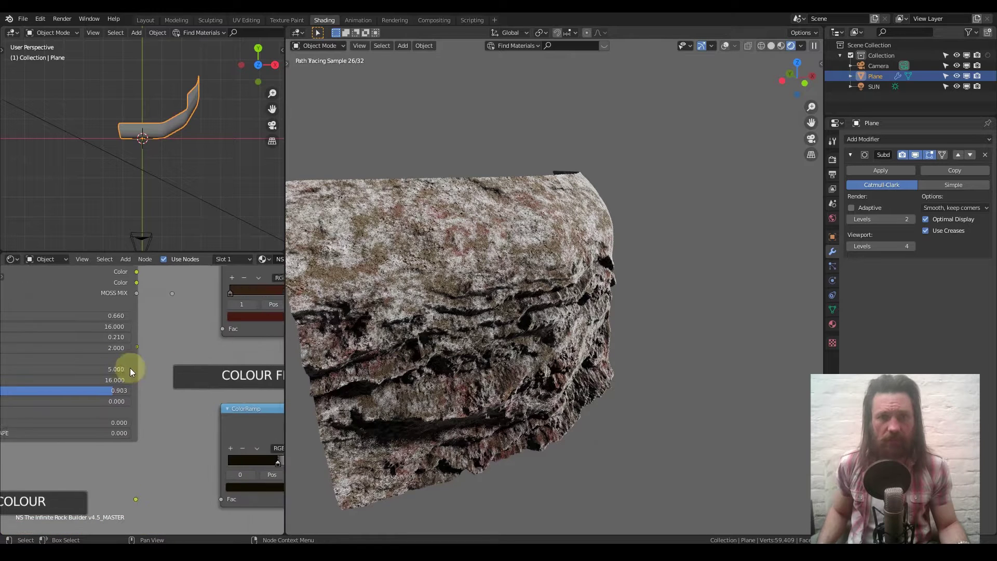
middle_drag(241, 400, 217, 438)
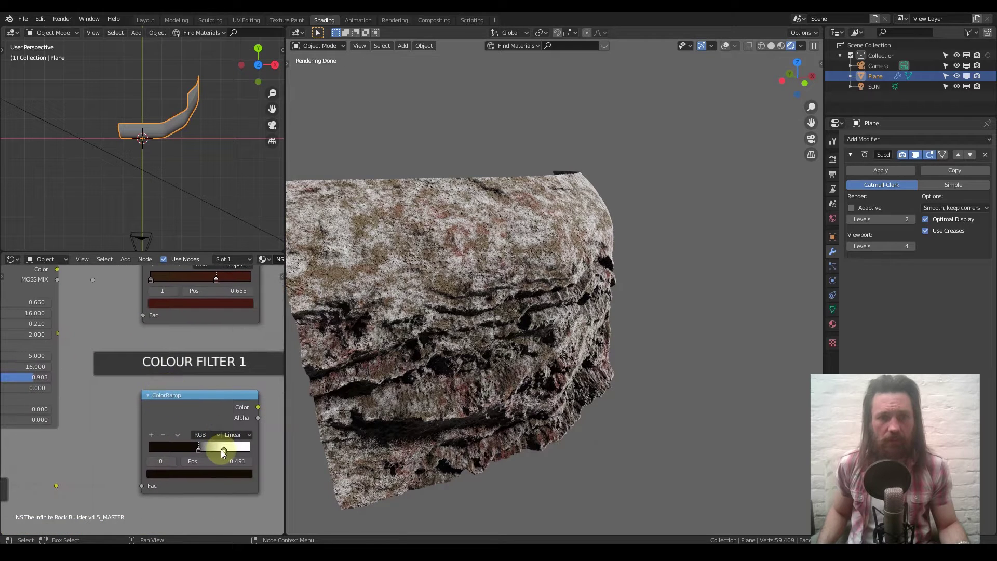
mouse_move(201, 450)
mouse_down()
mouse_move(211, 445)
mouse_move(201, 448)
mouse_up()
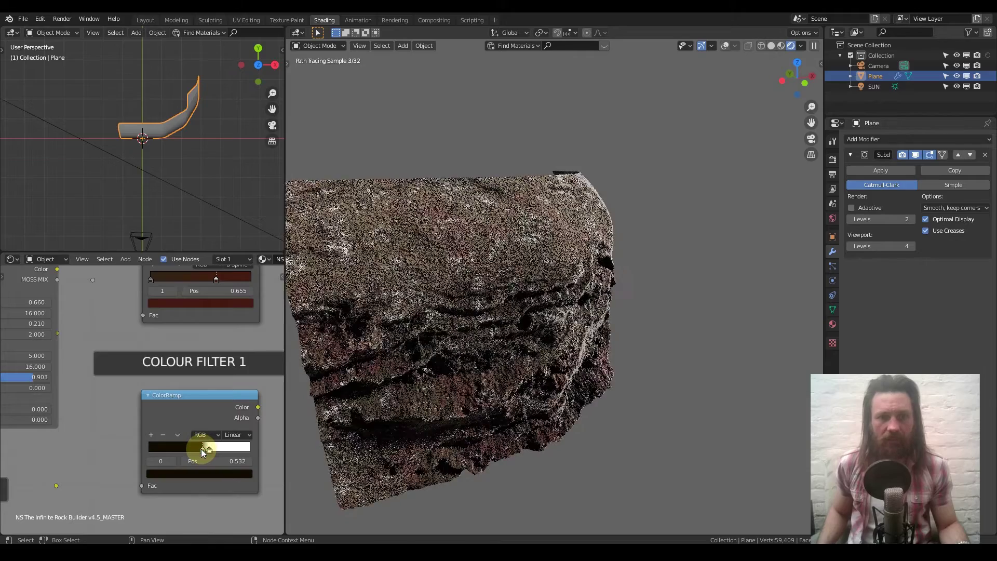
- Set the Scale of Colour Filter 2 to 1 in the Colour Filter node
middle_drag(67, 340, 252, 356)
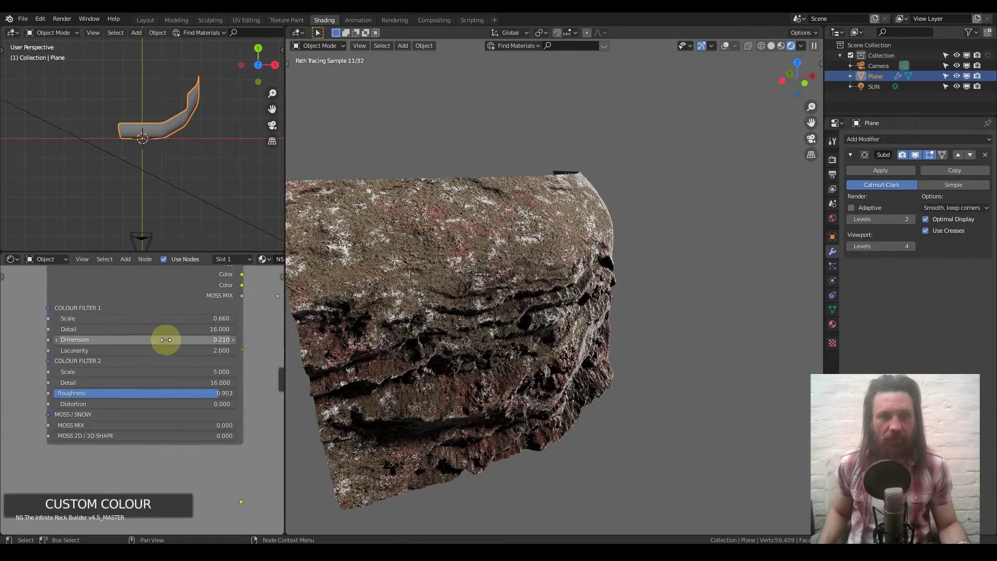
middle_drag(165, 340, 178, 338)
click(151, 372)
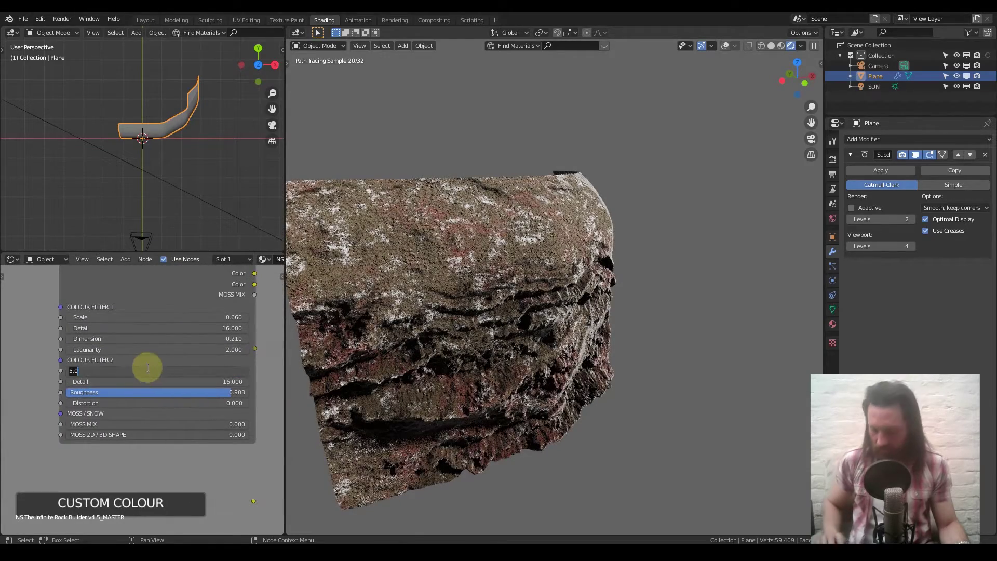
text(1)
key(Return)
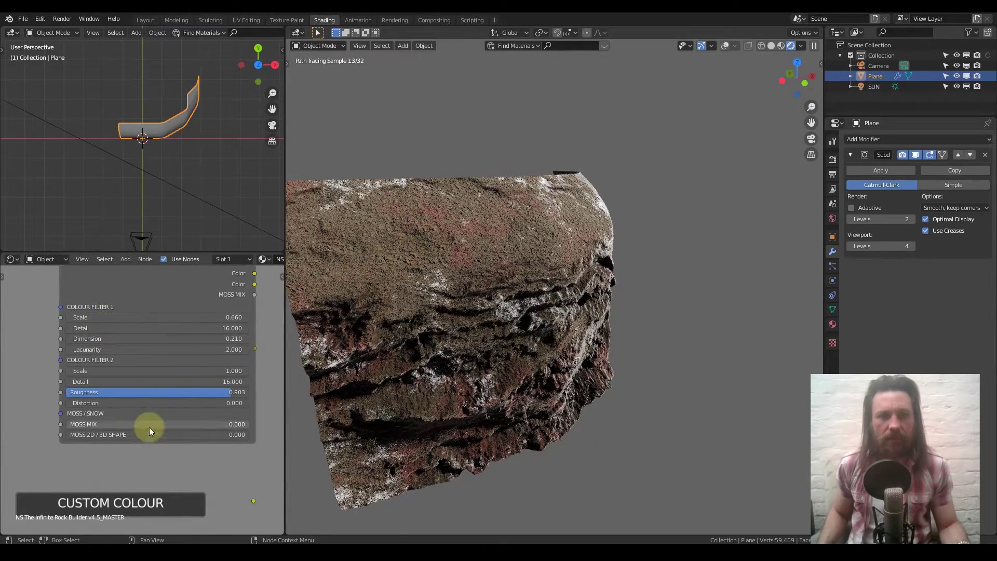
- Set the Scale of Colour Filter 1 to 3 in the Colour Filter node
scroll(125, 421, down, 2)
ctrl+scroll(130, 379, right, 2)
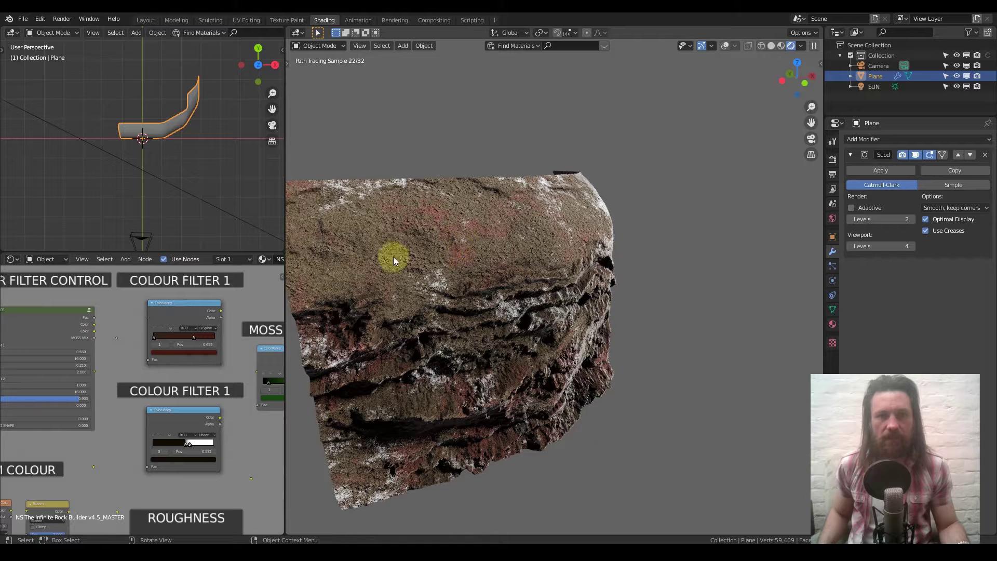
ctrl+scroll(167, 356, left, 2)
scroll(107, 344, up, 3)
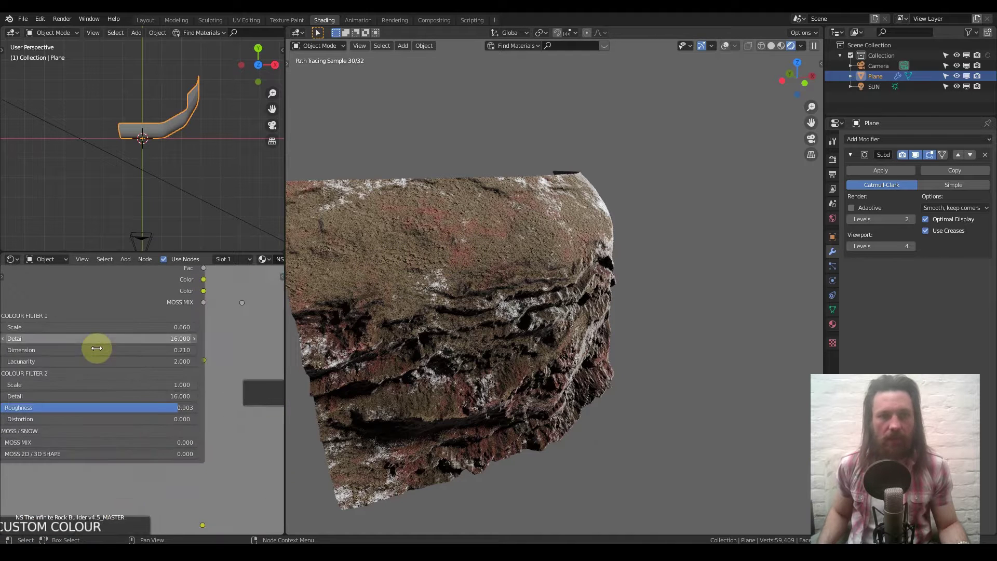
scroll(97, 347, up, 2)
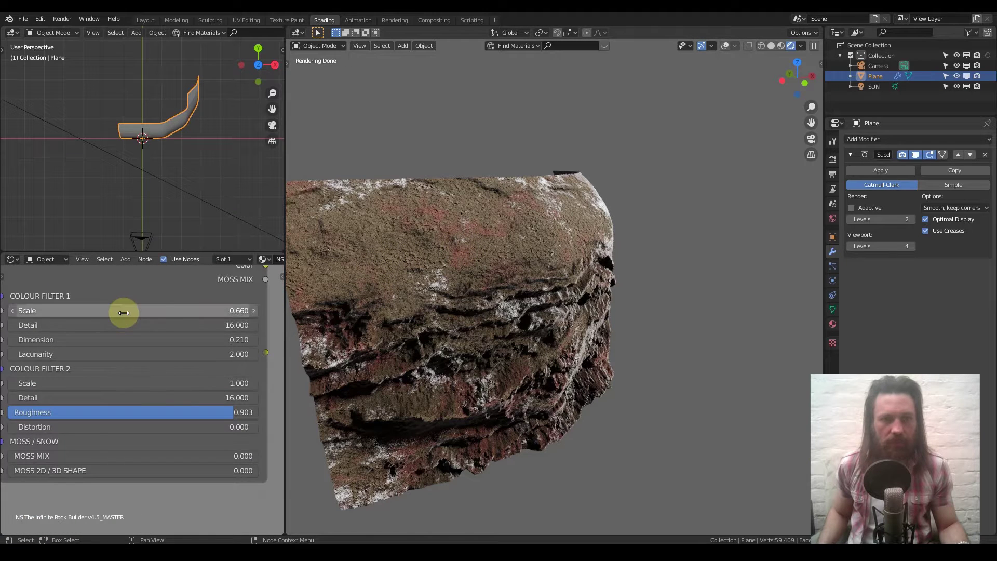
click(124, 312)
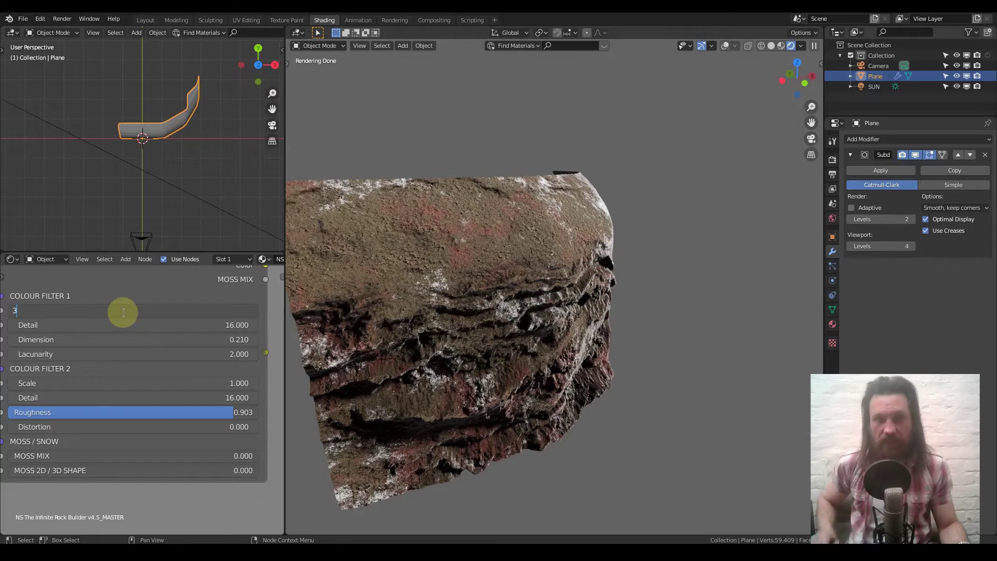
key(Return)
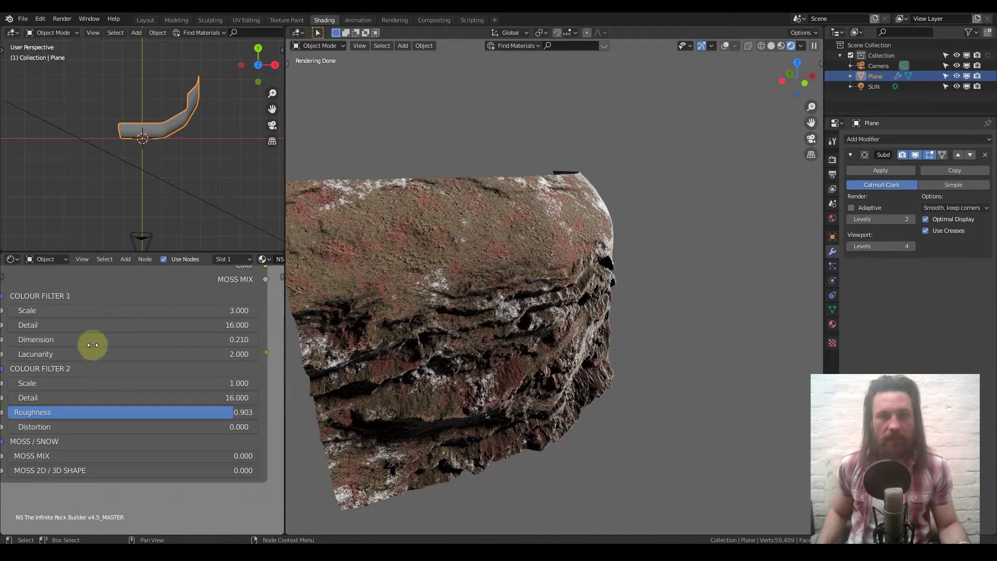
- Raise MOSS MIX to 1.000 in the Colour Filter node to cover the rock with moss
scroll(83, 363, down, 2)
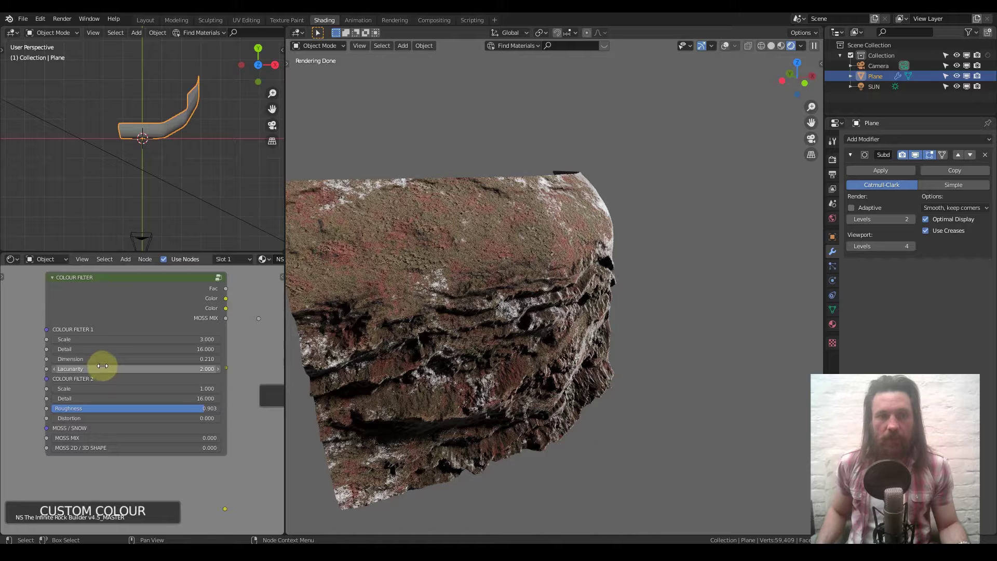
ctrl+scroll(156, 332, right, 6)
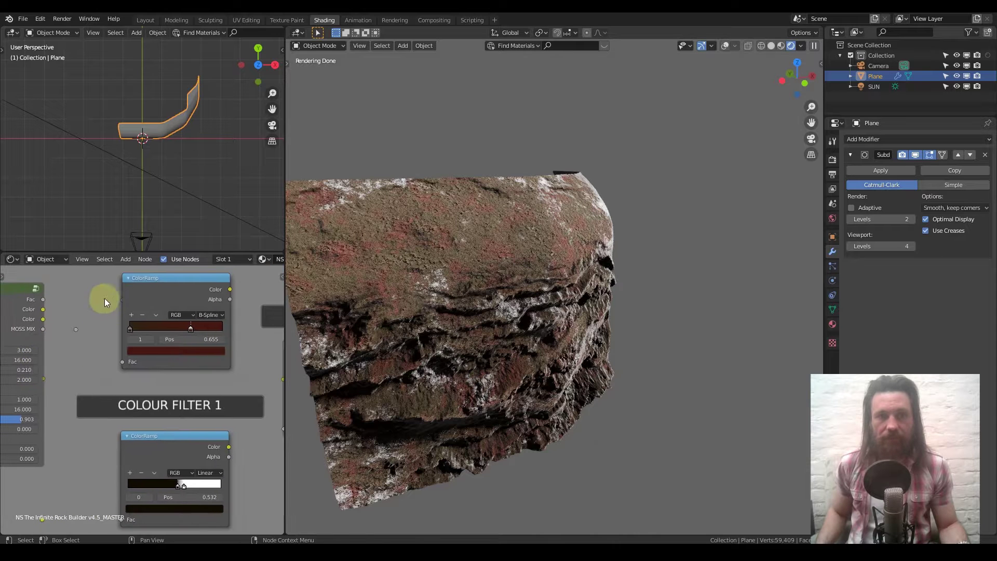
scroll(107, 396, down, 4)
middle_drag(67, 423, 182, 288)
middle_drag(129, 532, 46, 334)
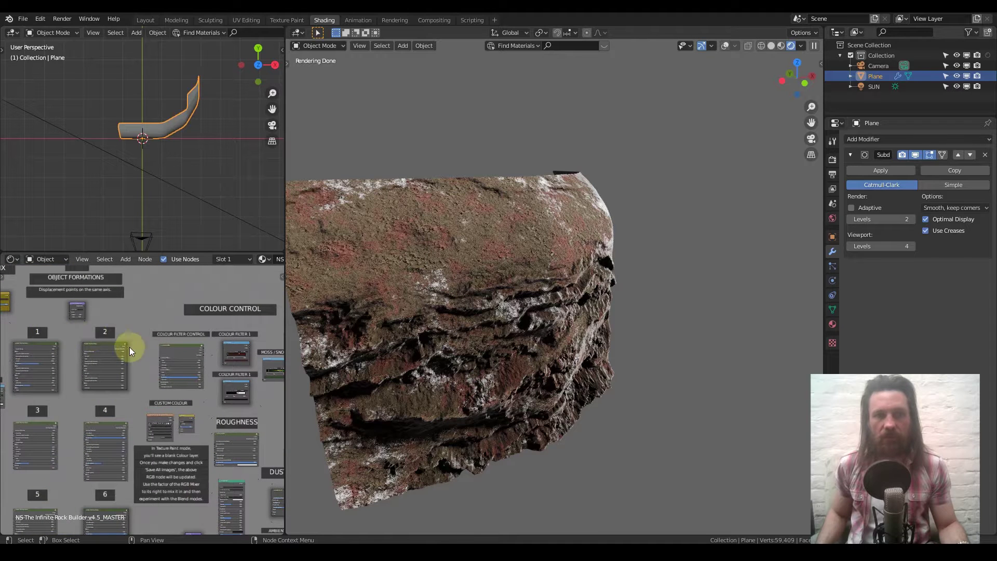
middle_drag(130, 350, 182, 388)
scroll(182, 384, up, 8)
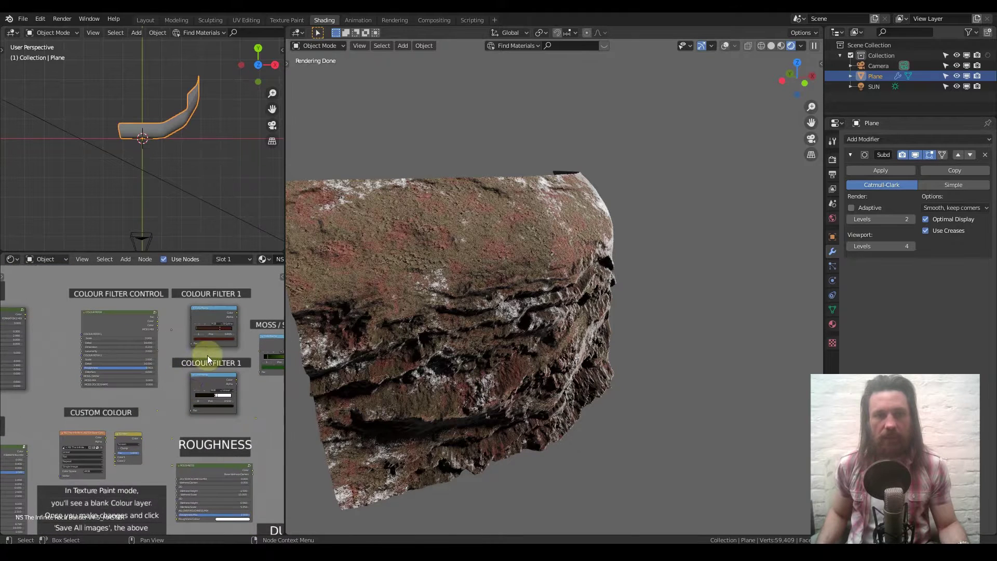
scroll(144, 360, up, 3)
middle_drag(55, 345, 83, 354)
scroll(130, 326, down, 1)
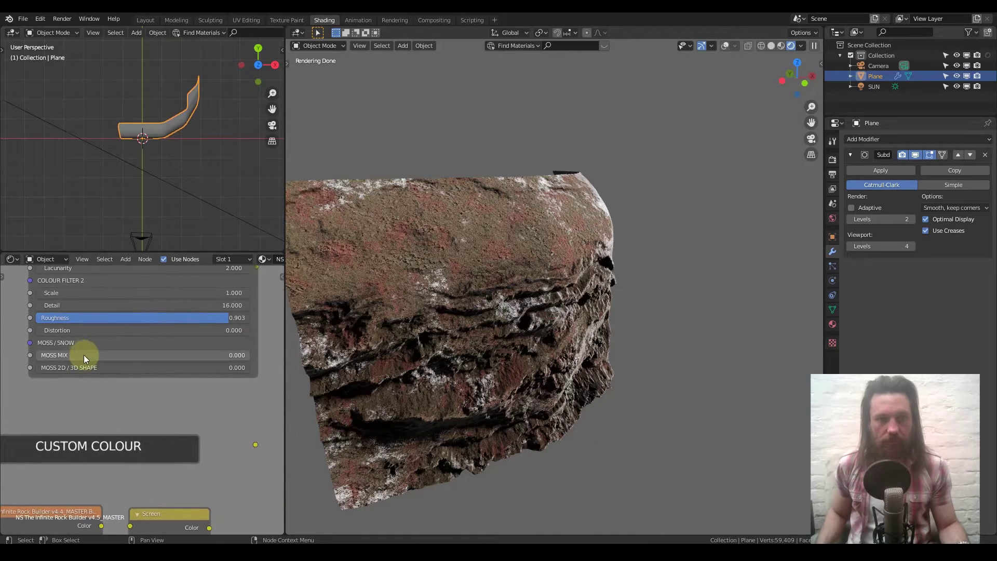
drag(75, 354, 244, 356)
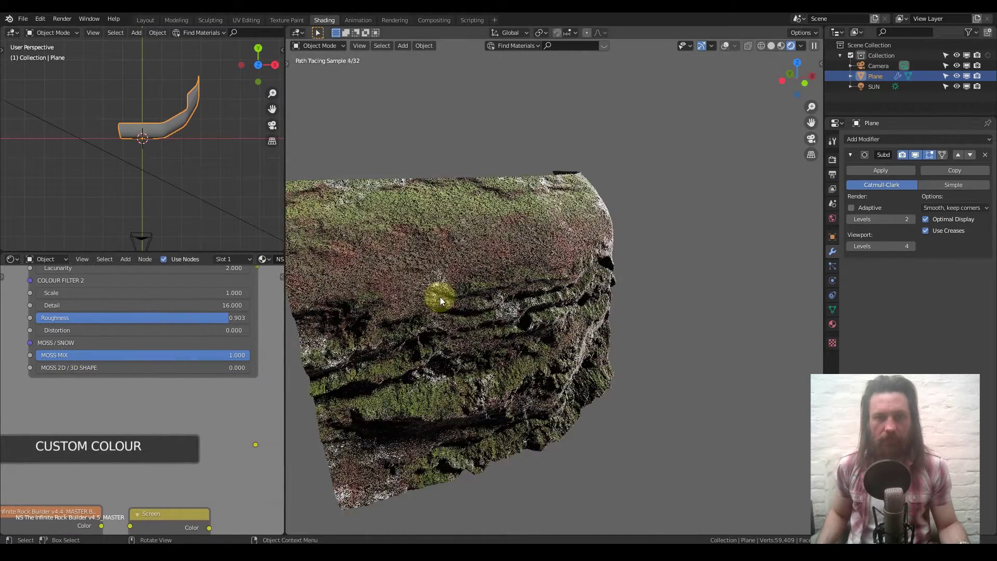
- Add a UV sphere and move it about 3.1 m along the global X axis, beside the rock
middle_drag(440, 297, 469, 316)
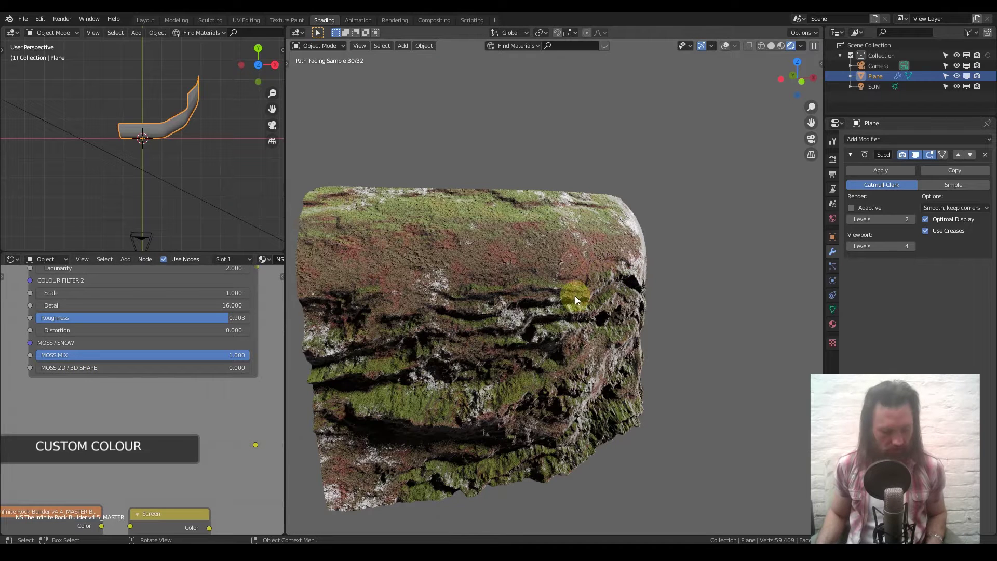
key(shift+a)
mouse_move(569, 298)
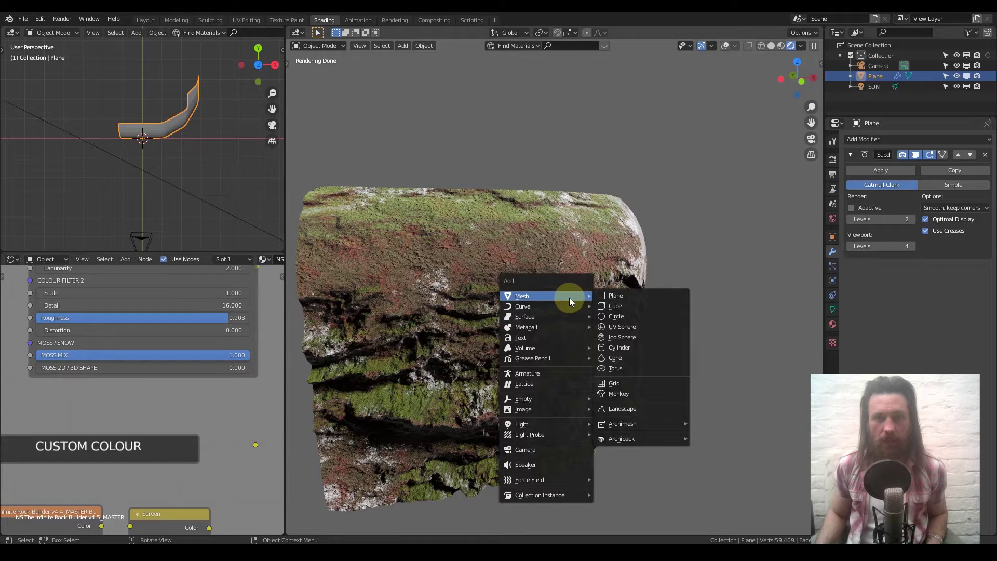
click(631, 327)
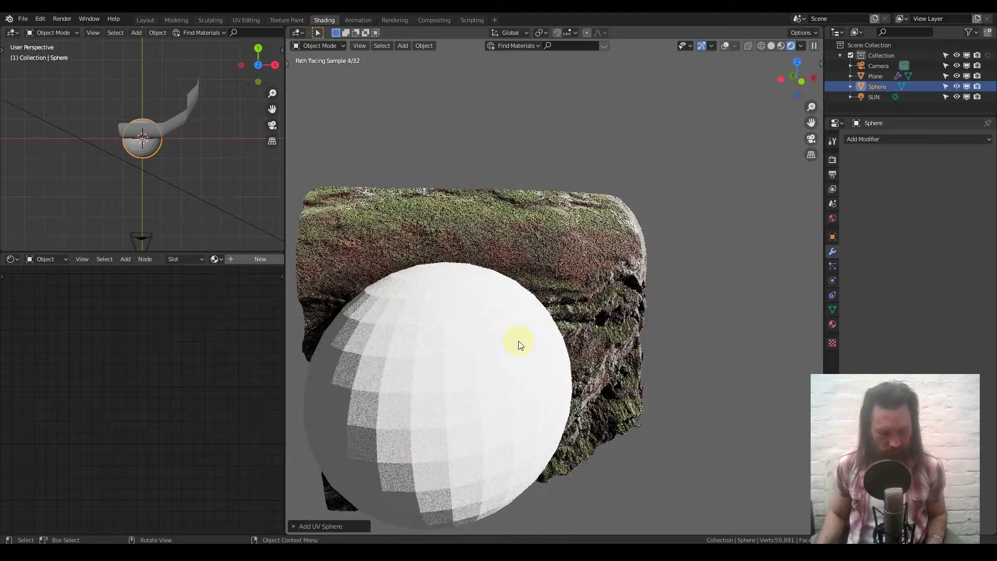
key(g)
key(x)
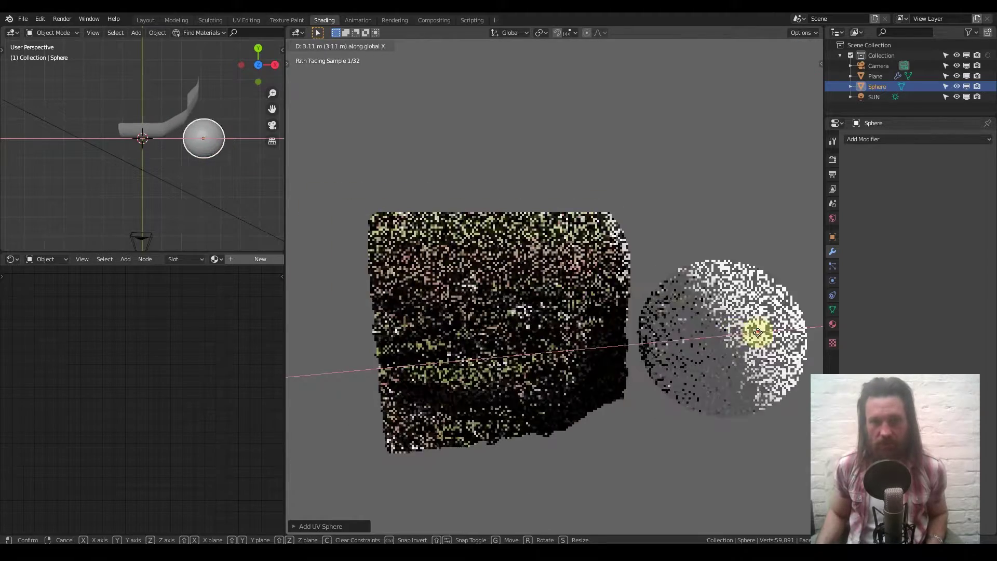
click(656, 323)
- Link the cliff plane's rock material to the new UV sphere
shift+click(490, 278)
key(q)
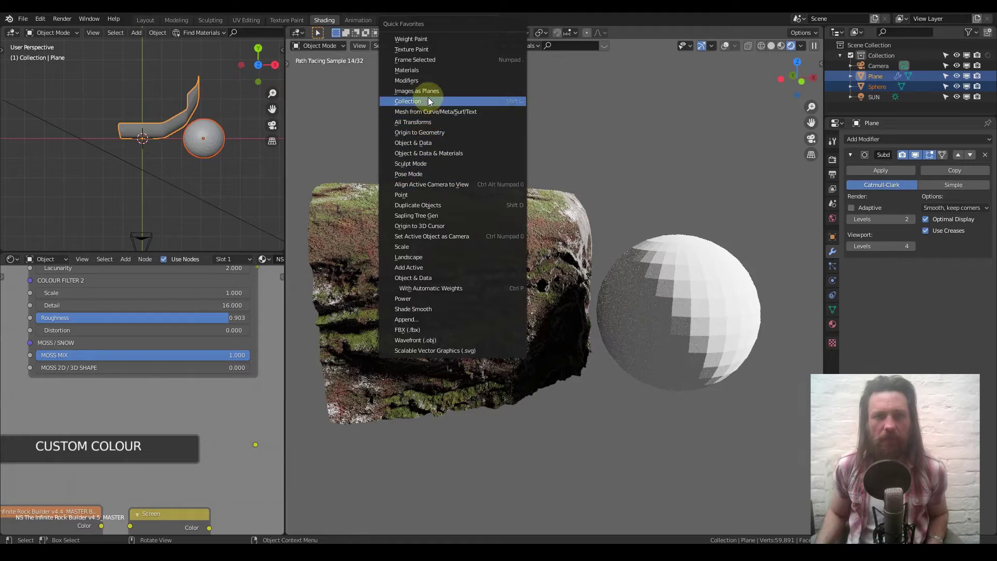
click(426, 71)
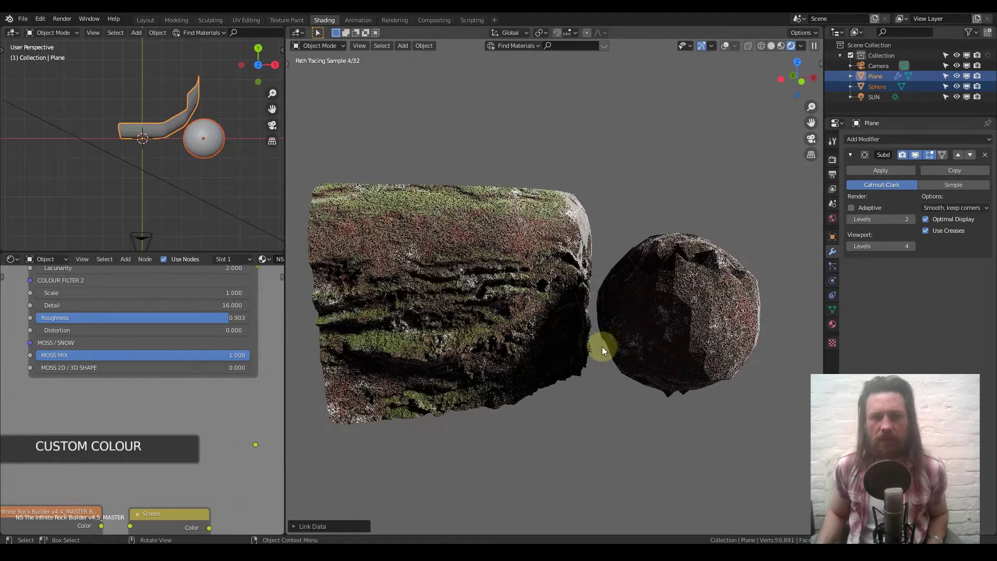
- Add a Subdivision Surface modifier to the sphere and set its viewport levels to 3
click(662, 337)
mouse_move(684, 312)
middle_down()
mouse_move(711, 322)
mouse_move(600, 322)
mouse_move(658, 318)
middle_up()
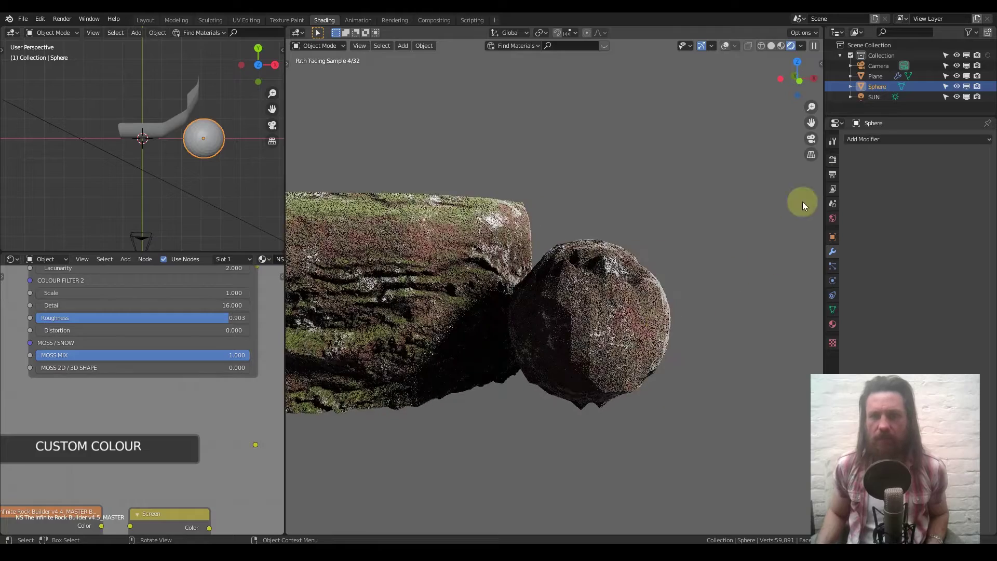
click(859, 139)
click(813, 311)
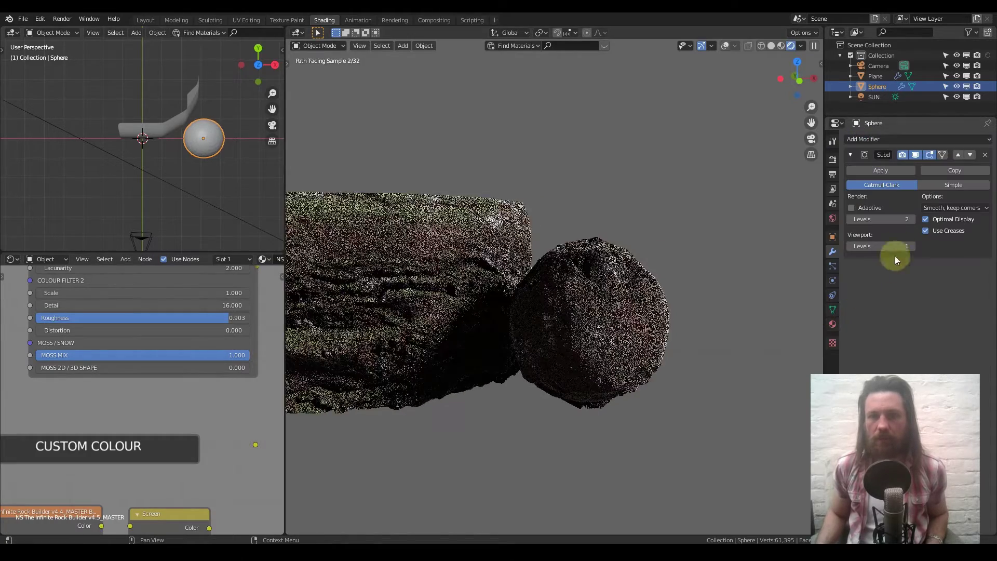
click(914, 246)
click(914, 246)
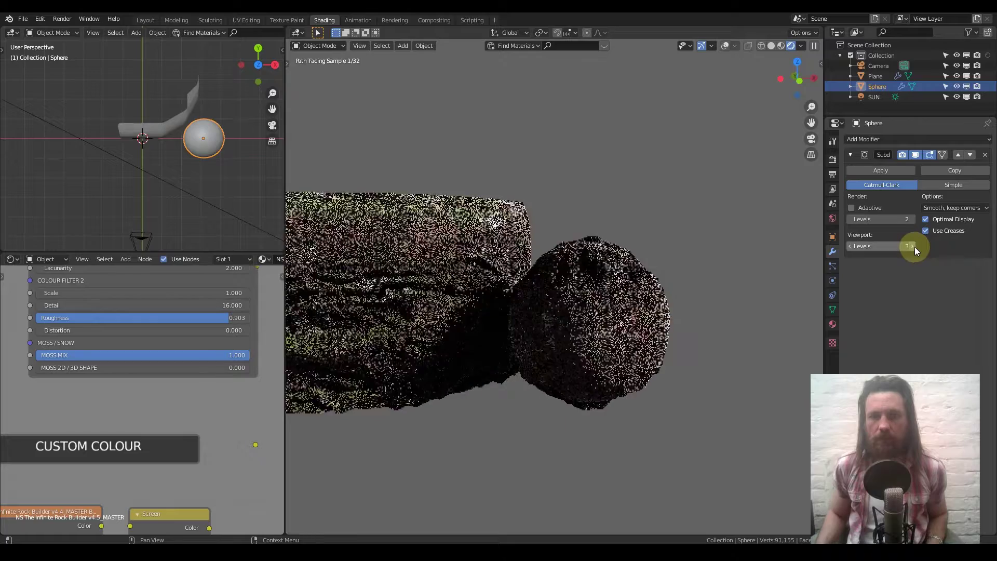
middle_drag(604, 281, 591, 341)
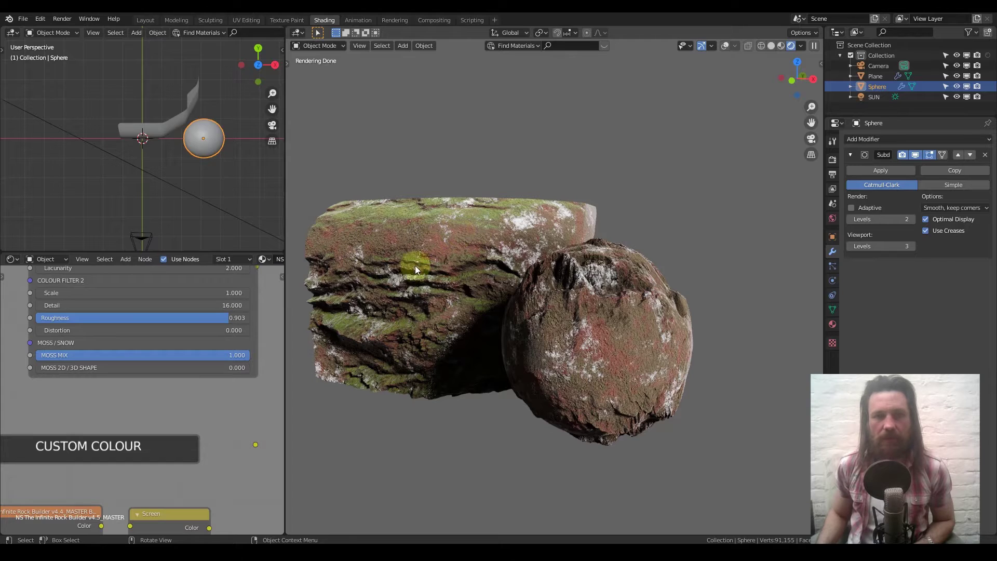
- Try MOSS 2D / 3D SHAPE at 1.000 on the rock and sphere, and return it to 0.000
drag(58, 369, 244, 367)
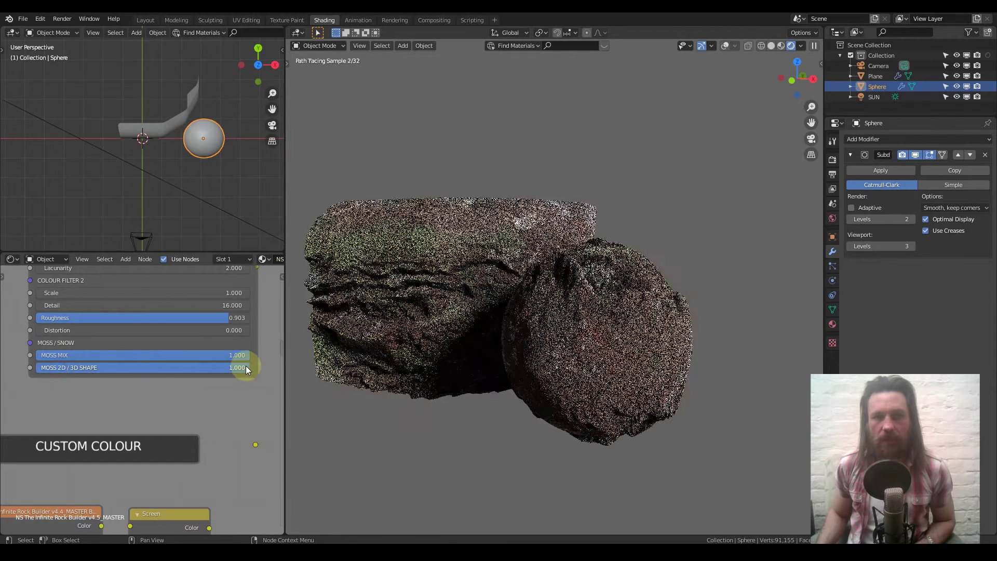
mouse_move(664, 292)
middle_down()
mouse_move(610, 303)
mouse_move(630, 252)
mouse_move(667, 270)
middle_up()
mouse_move(609, 305)
middle_down()
mouse_move(641, 288)
mouse_move(542, 310)
mouse_move(596, 342)
middle_up()
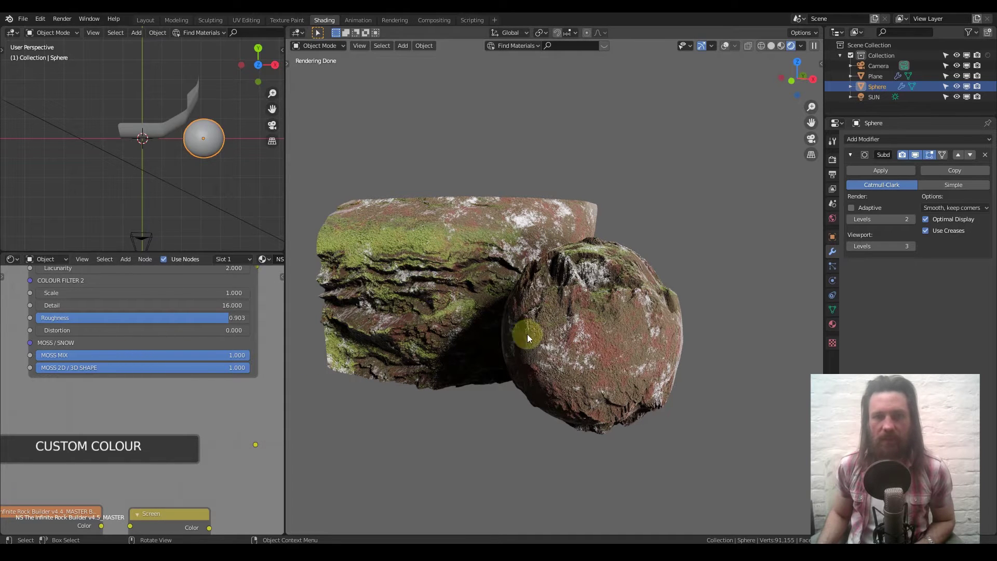
mouse_move(544, 320)
middle_down()
mouse_move(585, 333)
mouse_move(545, 319)
middle_up()
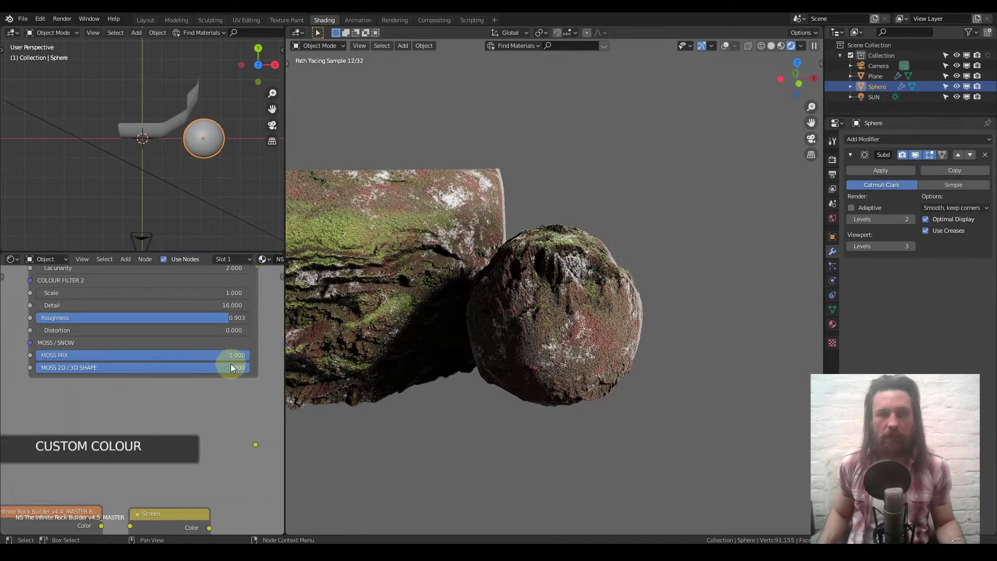
drag(133, 367, 108, 369)
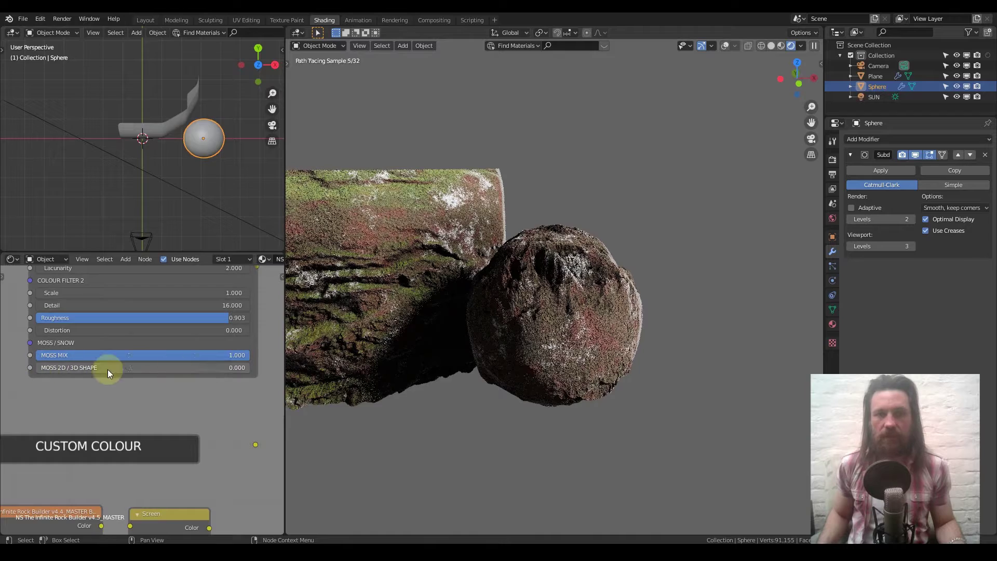
scroll(154, 348, down, 3)
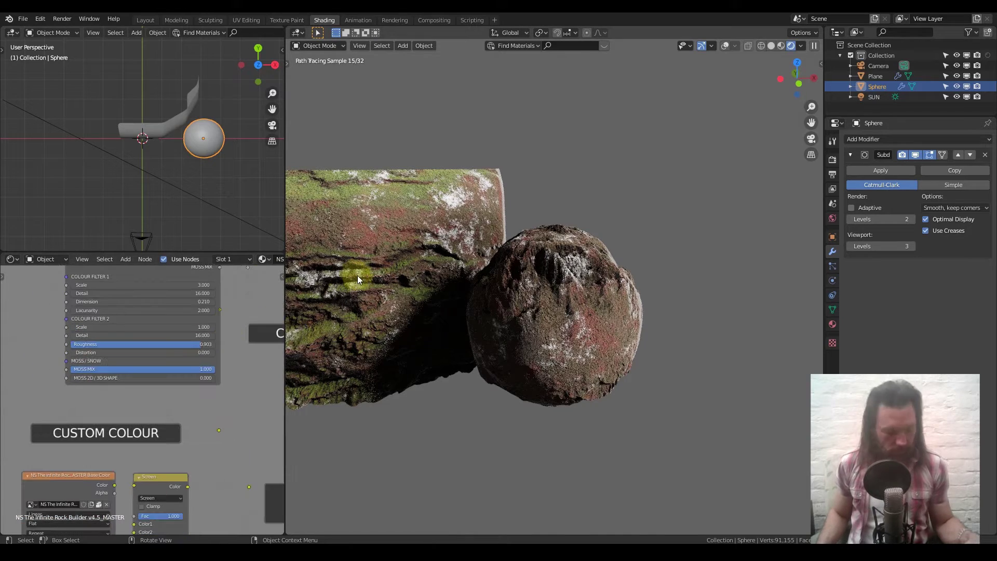
click(505, 299)
key(x)
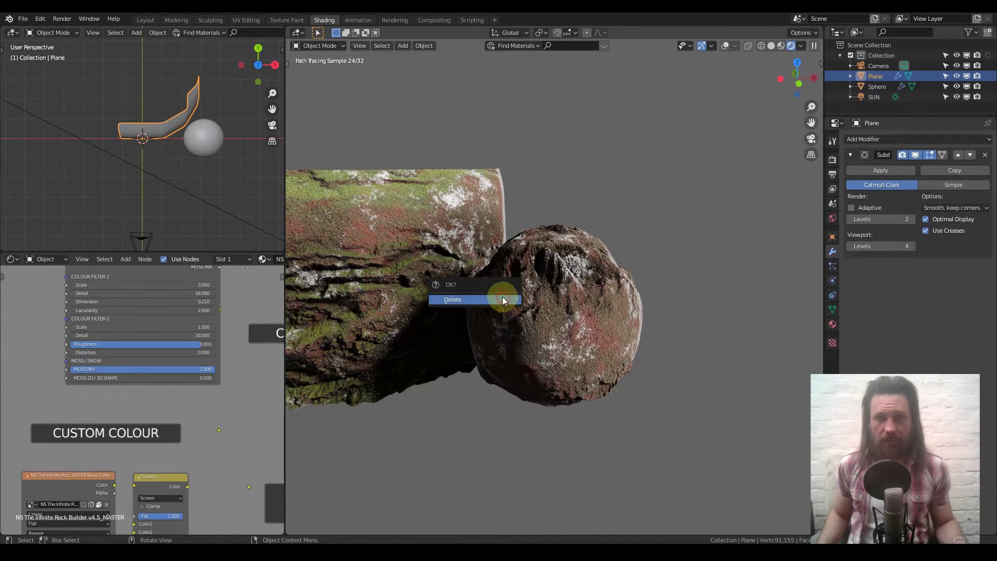
click(503, 297)
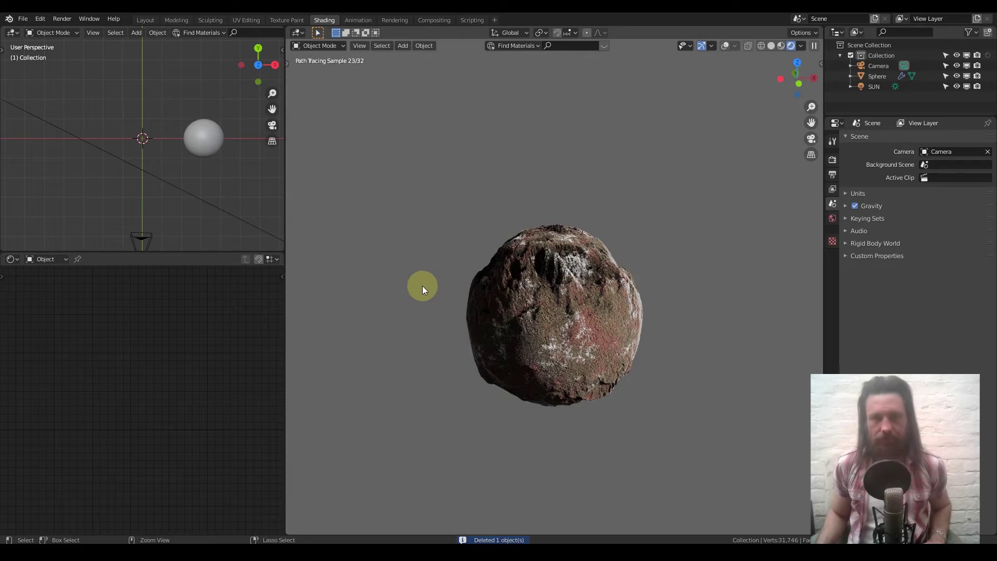
key(ctrl+z)
- Delete the sphere and select the cliff plane to bring back its material nodes
key(x)
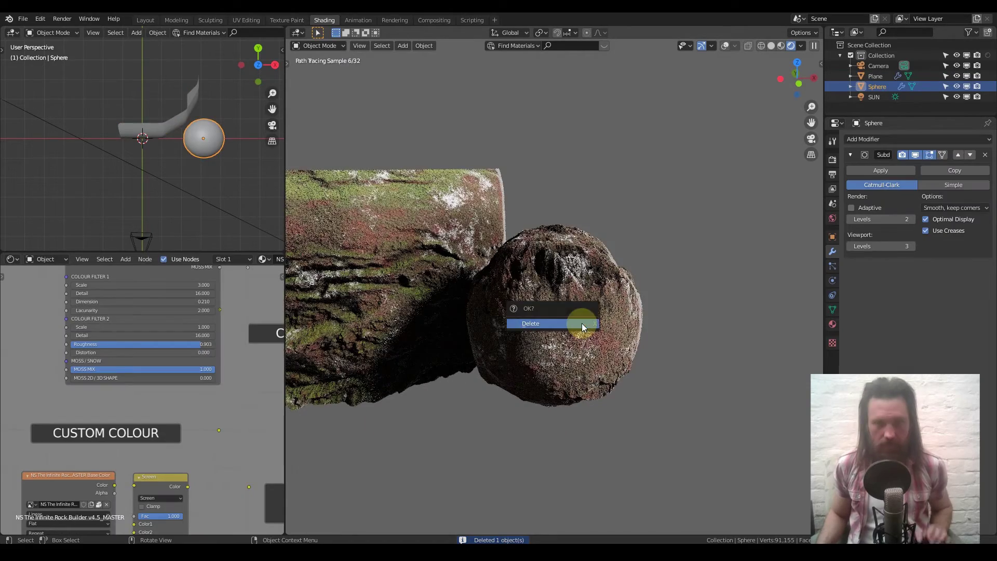
click(577, 323)
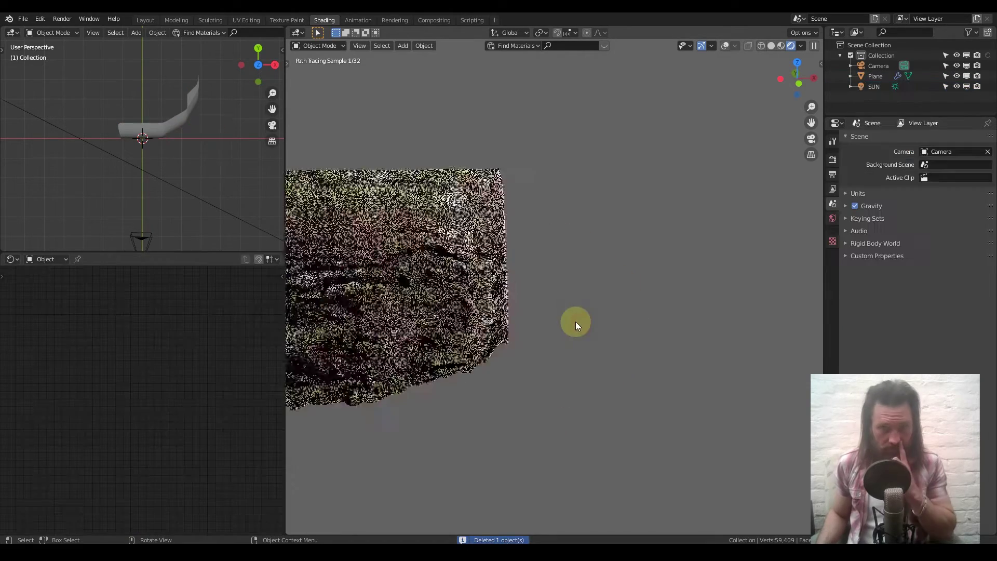
click(723, 46)
click(471, 217)
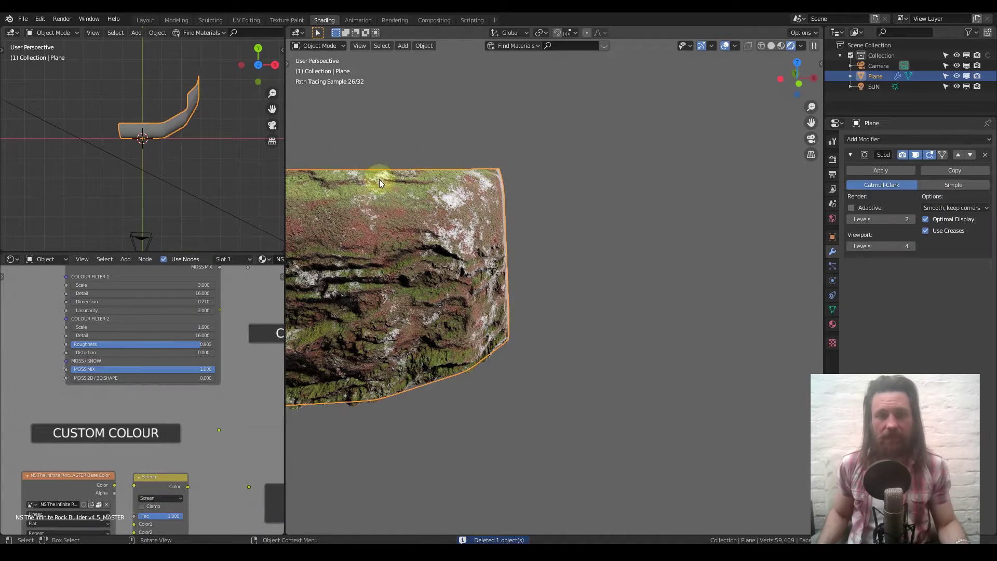
mouse_move(425, 240)
shift+middle_down()
mouse_move(561, 238)
mouse_move(605, 248)
shift+middle_up()
scroll(552, 285, up, 1)
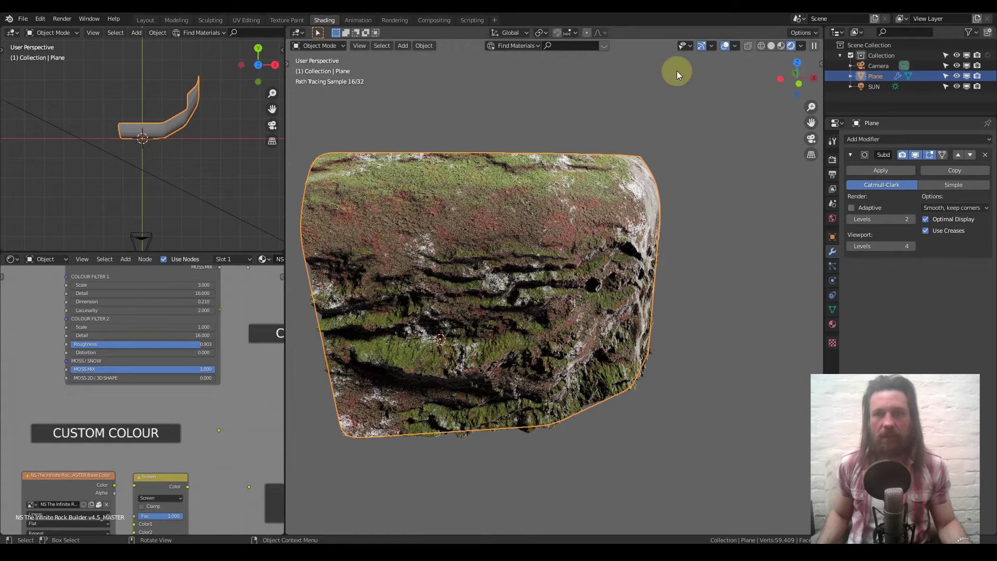
click(724, 46)
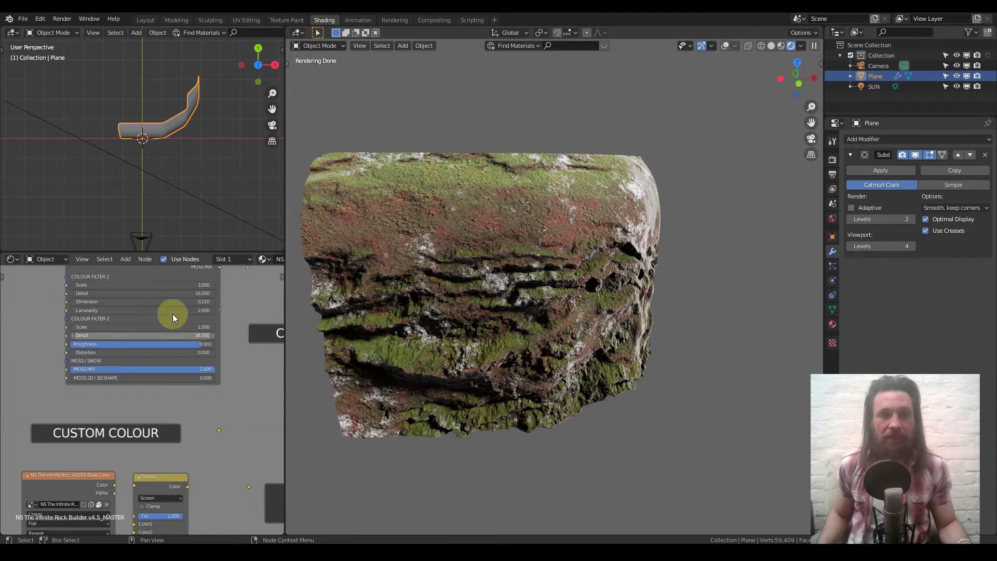
- Move the black stop of the MOSS / SNOW colour ramp to position 0.395 to reduce the moss
scroll(197, 331, down, 2)
scroll(197, 331, down, 2)
scroll(127, 334, up, 5)
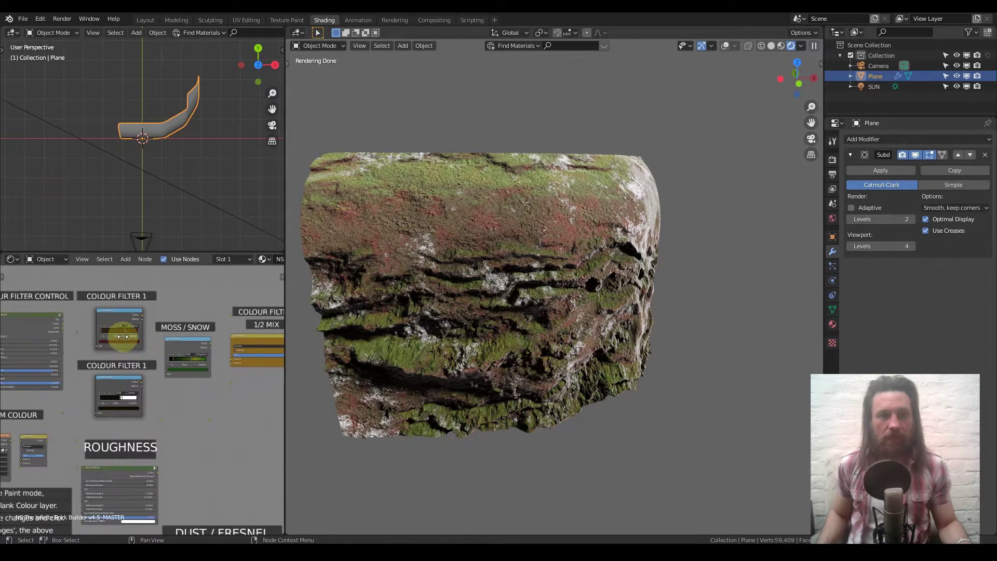
scroll(156, 345, up, 6)
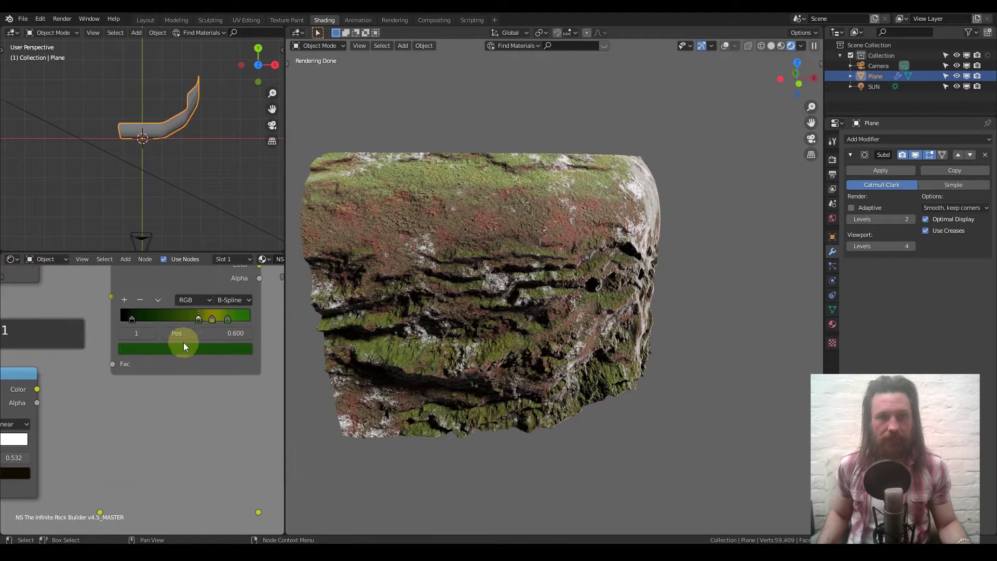
middle_drag(181, 326, 135, 382)
drag(83, 345, 136, 345)
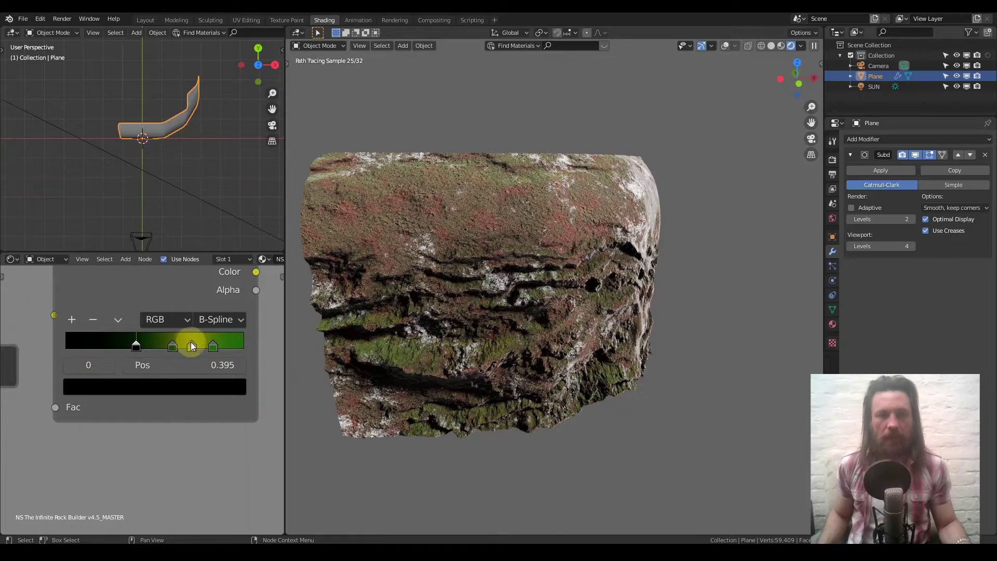
- Remove both green stops from the MOSS / SNOW colour ramp, keeping only the black and yellow ones
click(173, 345)
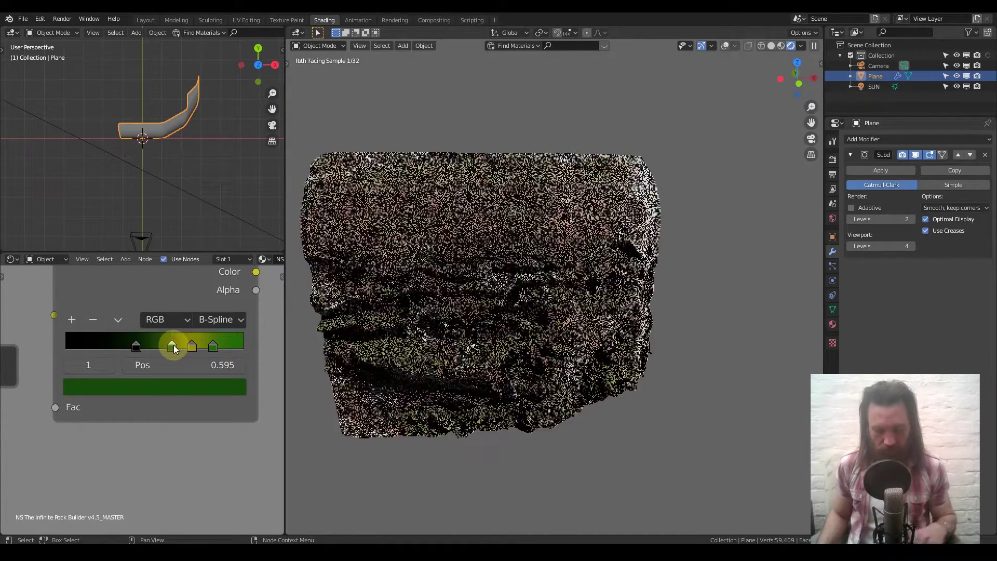
click(93, 320)
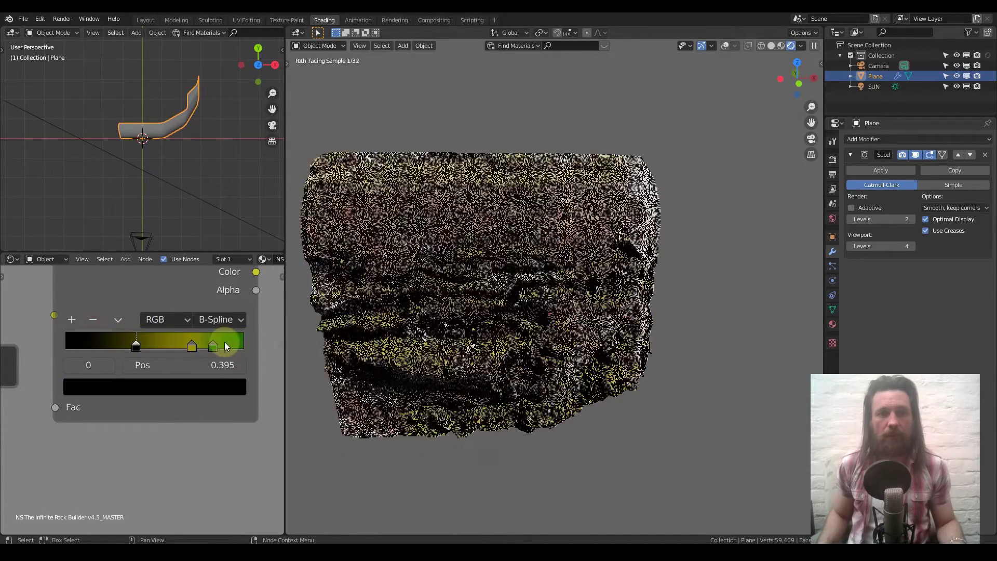
click(212, 345)
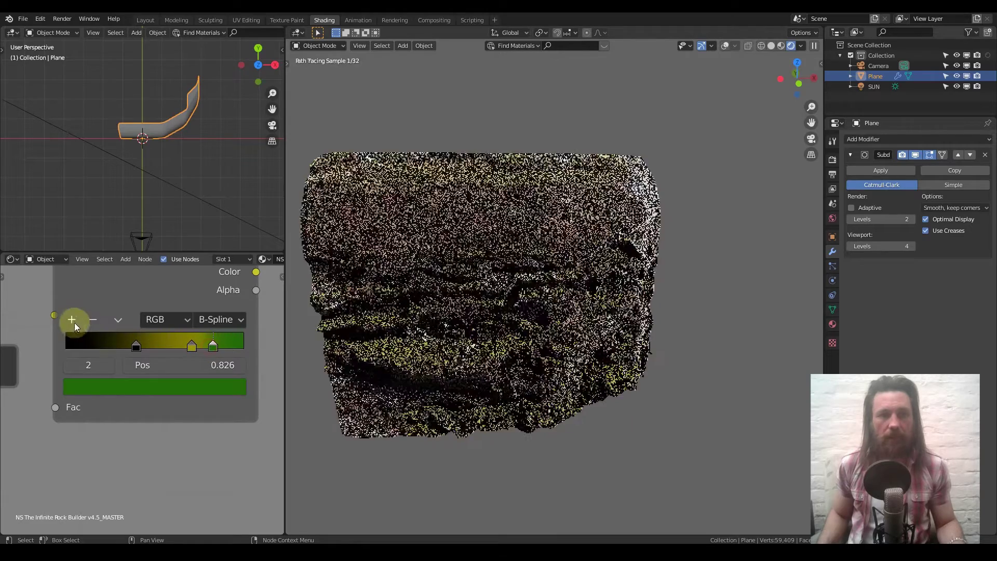
click(93, 319)
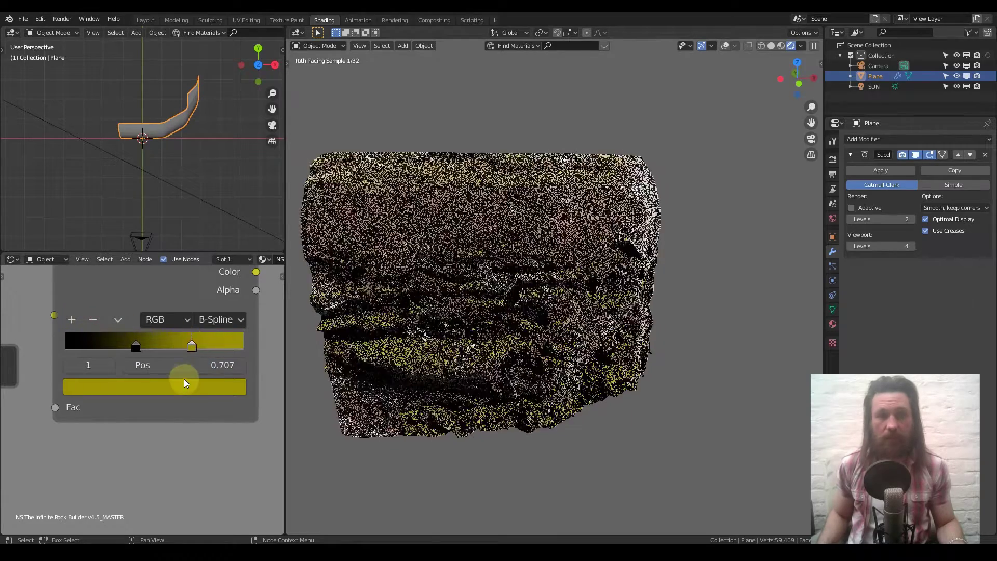
- Change the yellow stop of the MOSS / SNOW ramp to white by setting full value and no saturation
click(184, 388)
drag(207, 185, 210, 149)
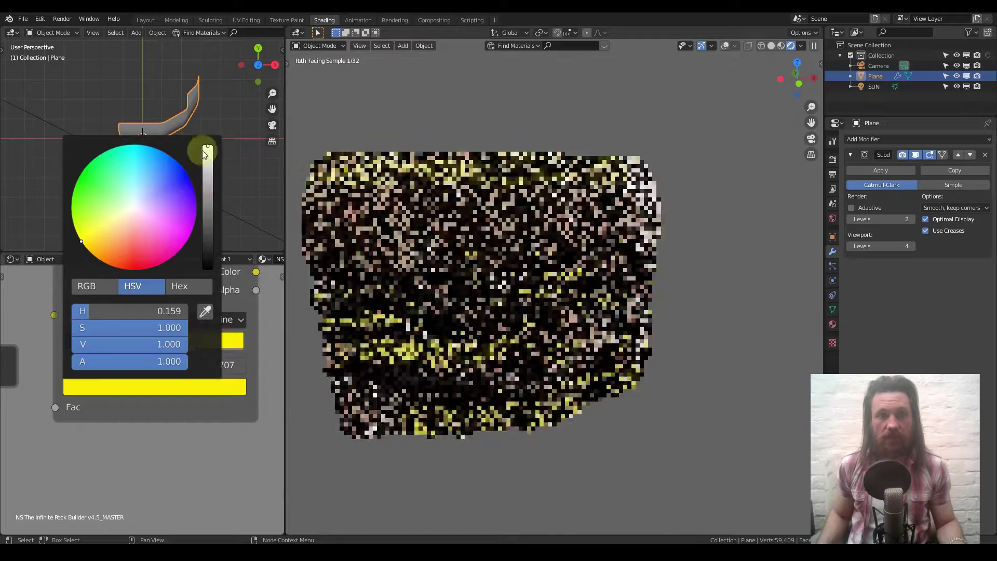
drag(156, 327, 94, 332)
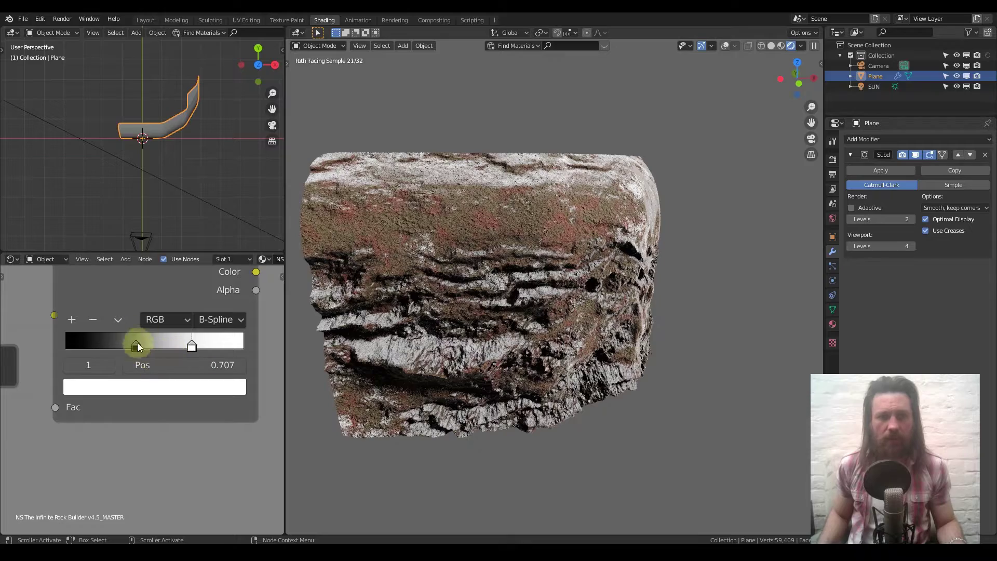
- Add a light blue stop at position 0.551 between the black and white stops of the MOSS / SNOW ramp
click(76, 320)
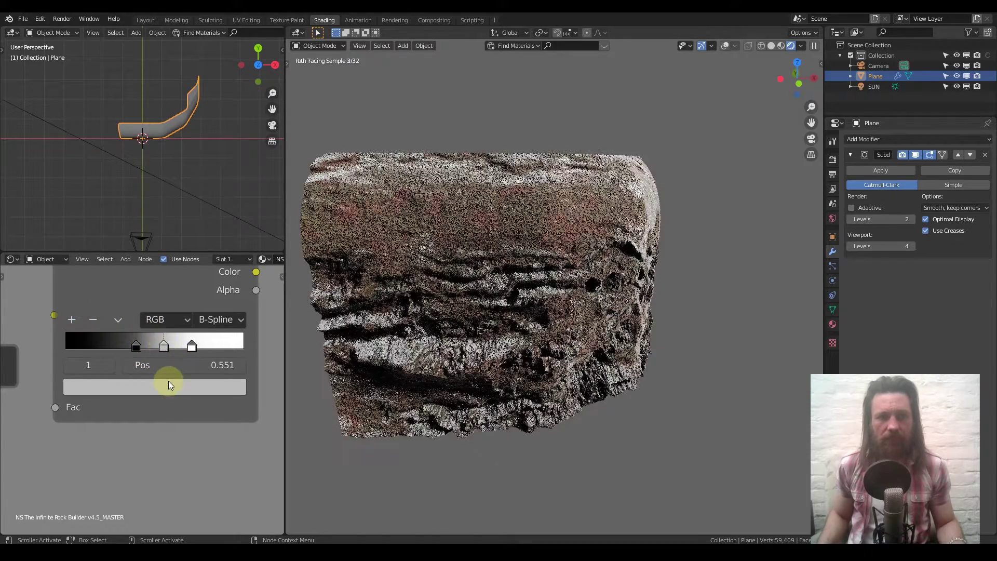
click(168, 385)
click(144, 201)
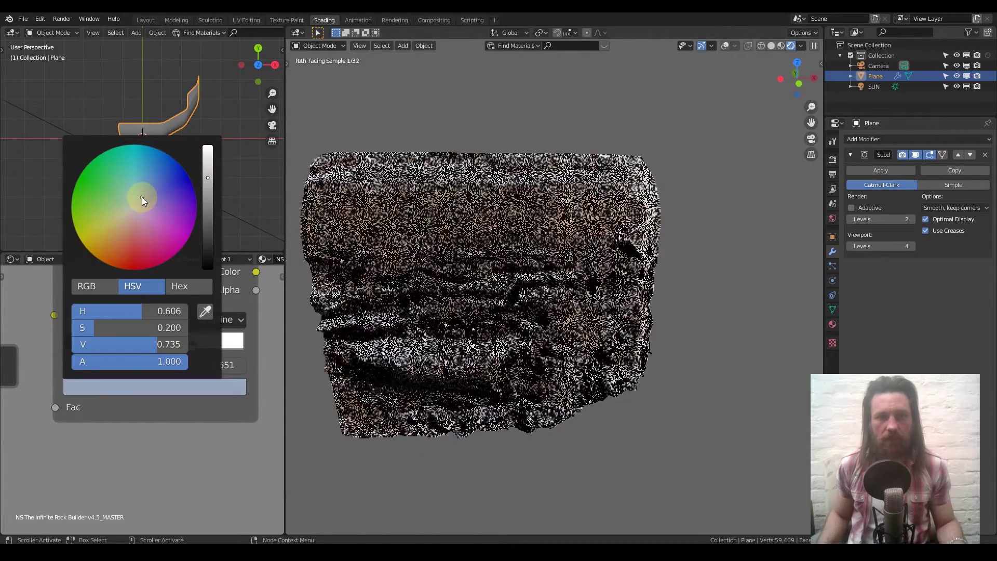
click(137, 189)
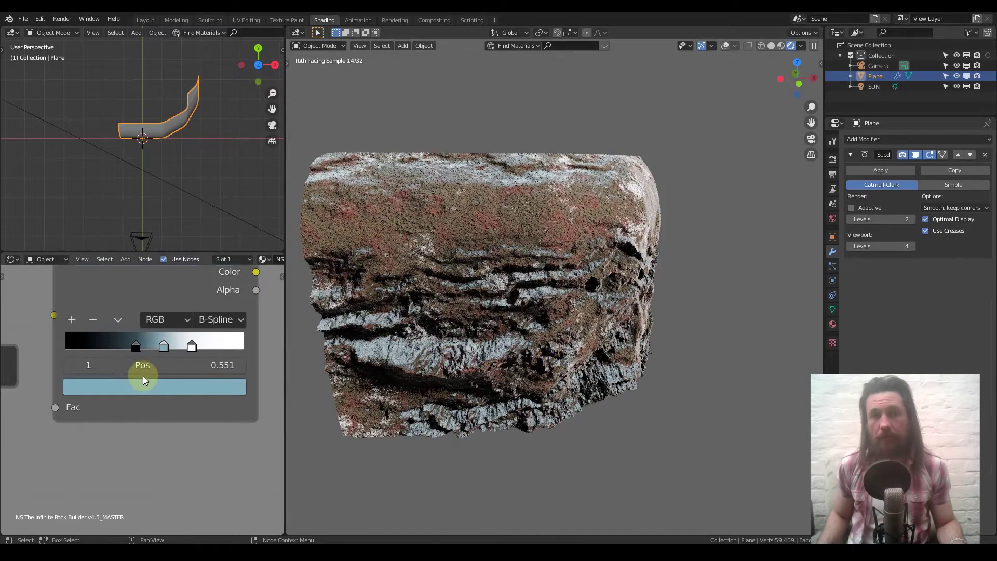
- Examine the Screen node under COLOUR FILTERS 1/2 MIX and the neighbouring colour filter ramps
scroll(142, 376, down, 5)
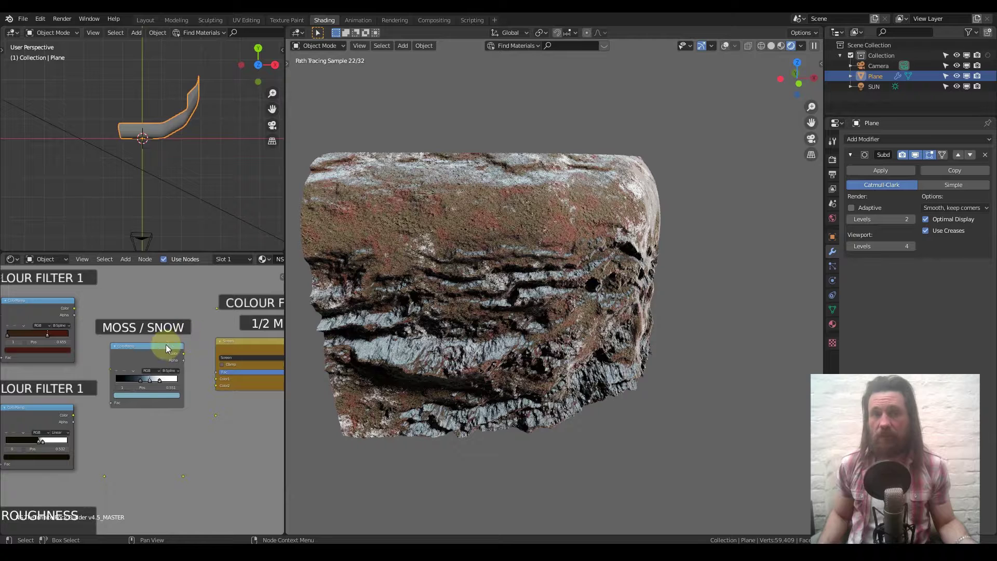
middle_drag(136, 382, 78, 376)
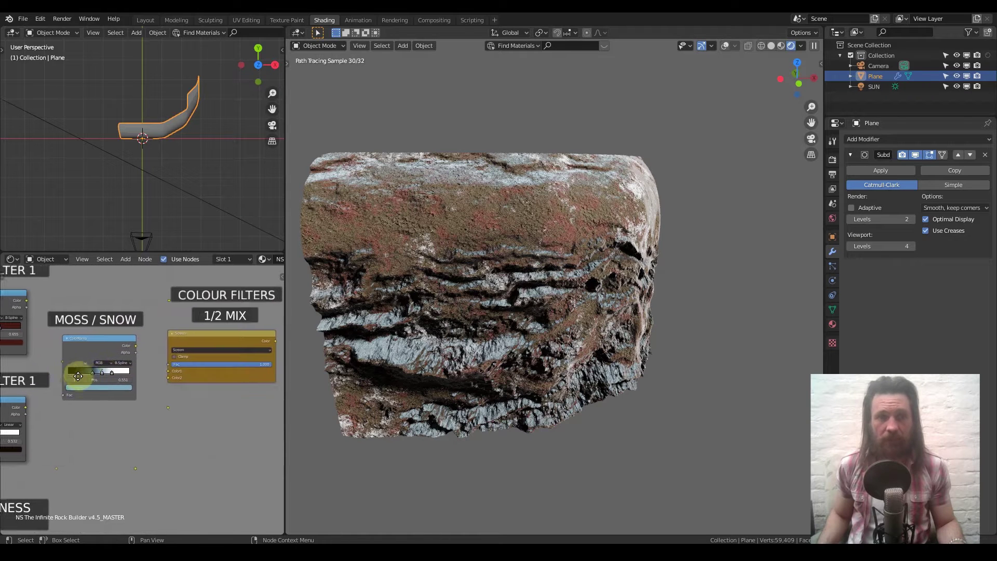
scroll(158, 366, up, 4)
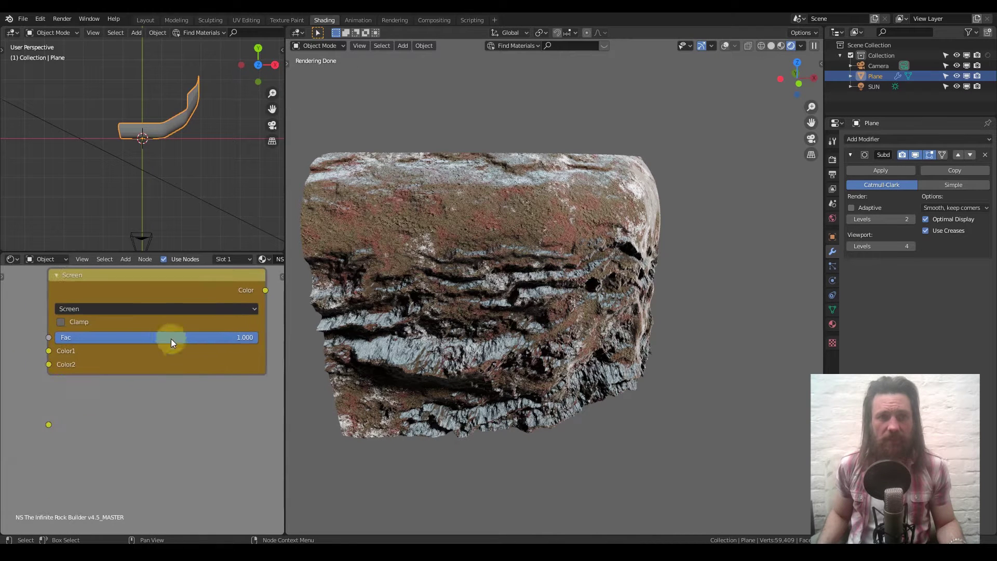
scroll(162, 338, down, 4)
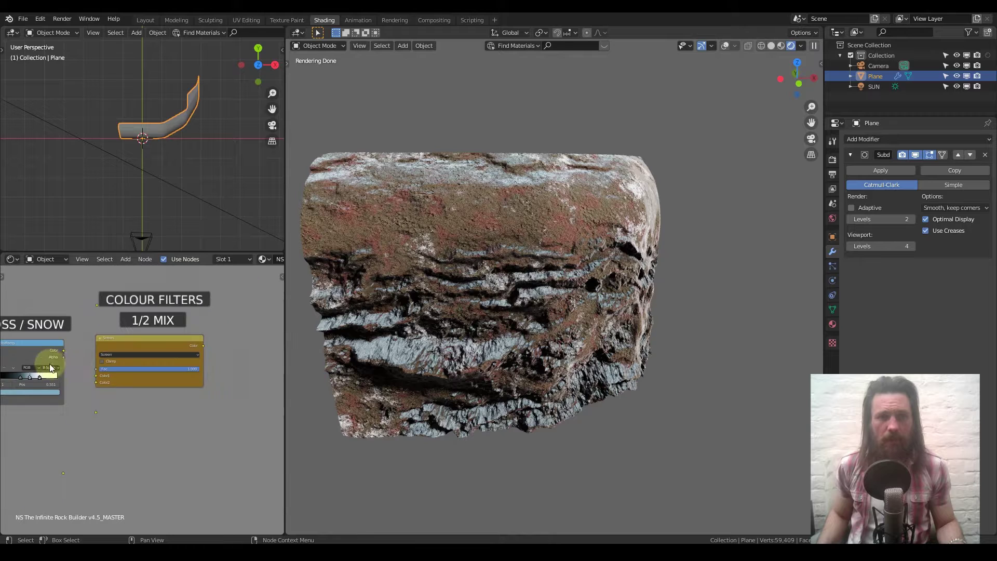
middle_drag(89, 359, 223, 346)
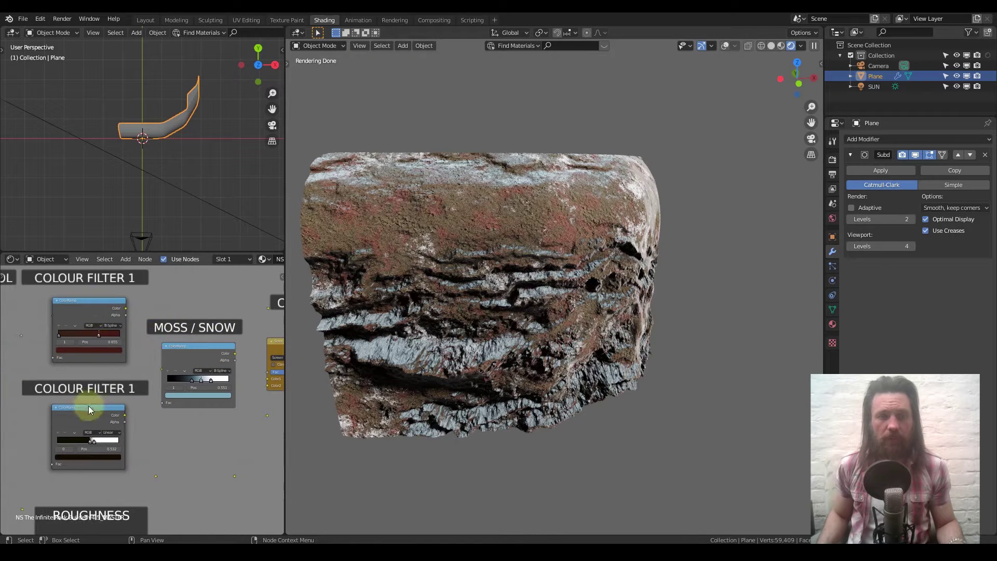
- Lower the factor of the Screen node under COLOUR FILTERS 1/2 MIX to 0
click(88, 308)
click(96, 424)
middle_drag(179, 364, 111, 332)
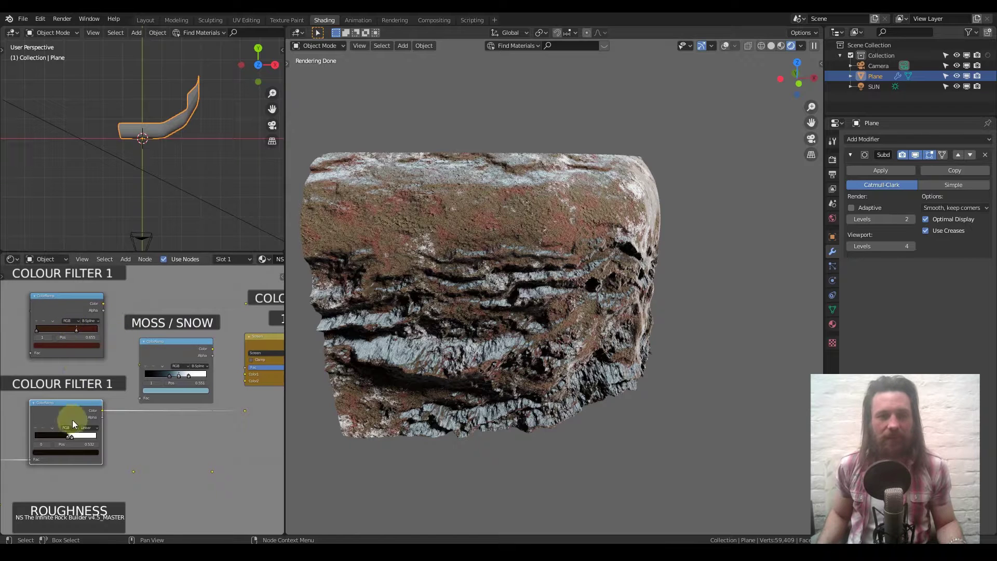
middle_drag(222, 349, 116, 356)
scroll(166, 360, up, 5)
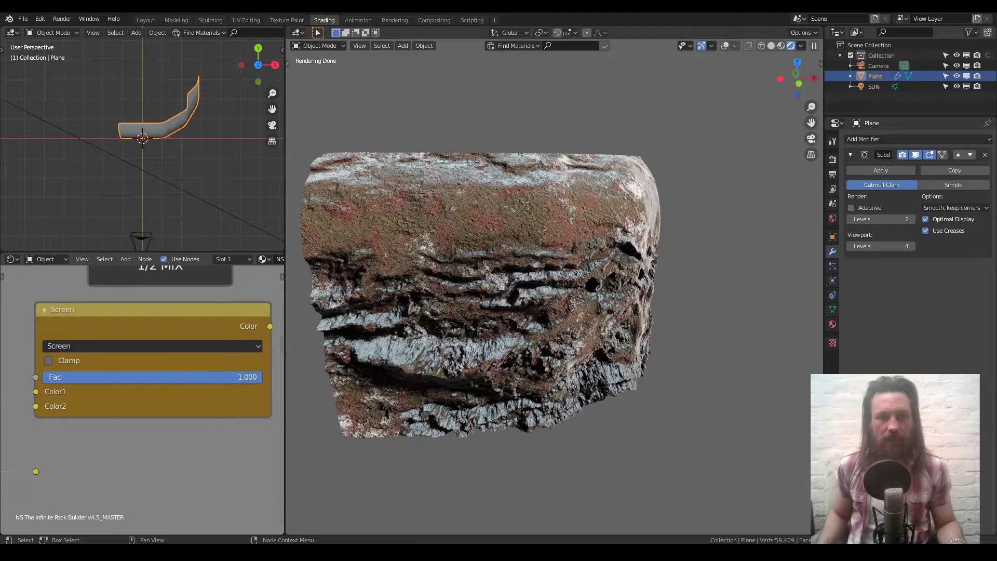
drag(236, 375, 156, 376)
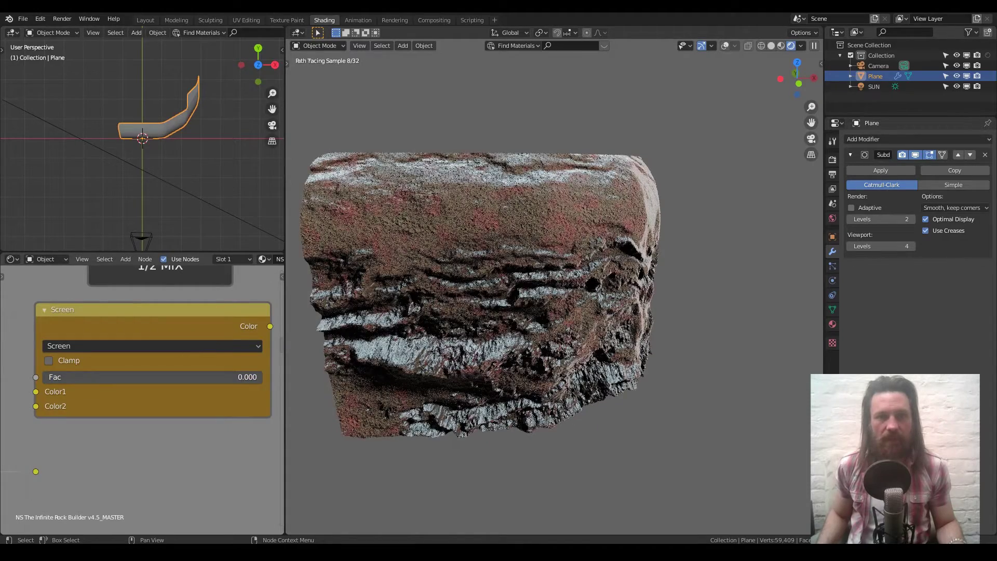
- Set both MOSS / SNOW values in the COLOUR FILTER CONTROL node to 0
scroll(51, 398, down, 2)
scroll(51, 397, down, 3)
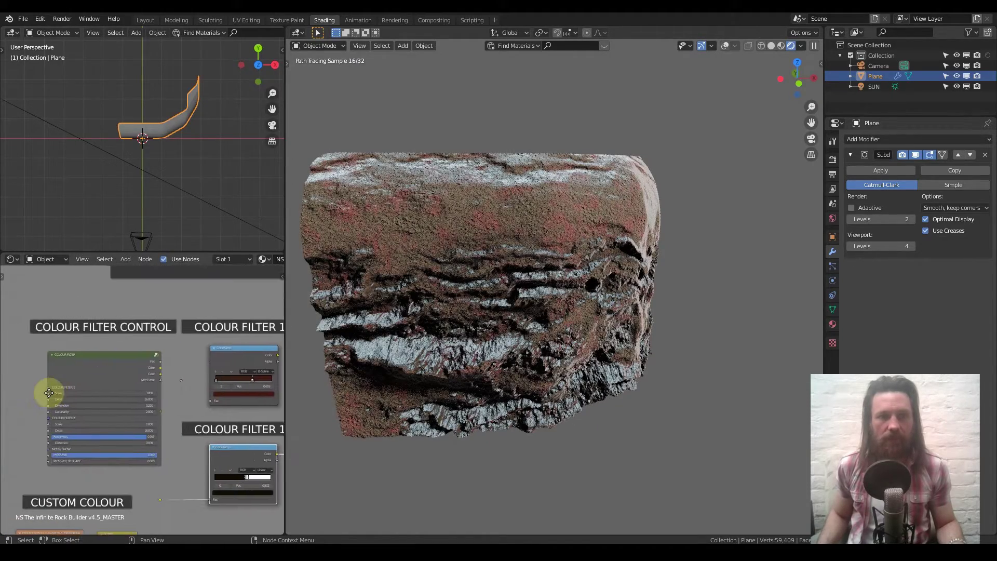
middle_drag(48, 394, 55, 338)
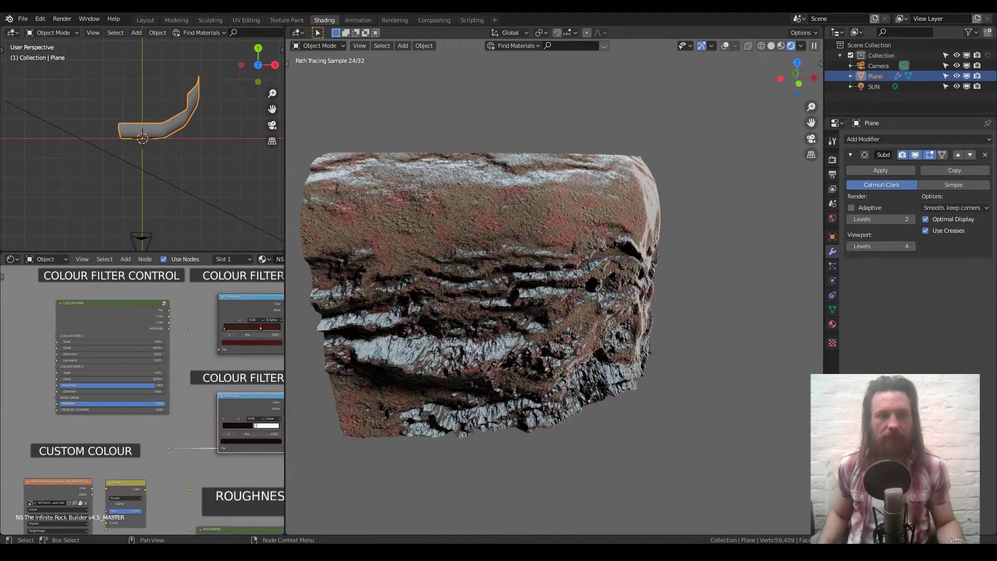
drag(163, 408, 138, 383)
middle_drag(138, 383, 5, 344)
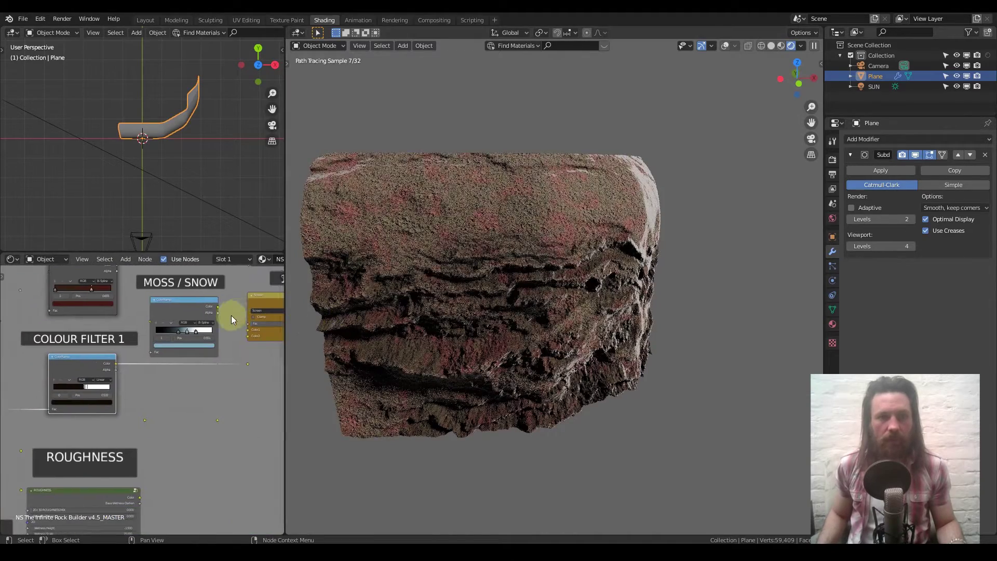
- Raise the factor of the Screen node under COLOUR FILTERS 1/2 MIX to 1
middle_drag(232, 316, 89, 346)
scroll(176, 356, up, 4)
drag(118, 337, 197, 332)
scroll(97, 351, down, 2)
- Review the COLOUR FILTER ramps and drop the 1/2 MIX Screen node's factor to 0 again
middle_drag(96, 351, 78, 290)
scroll(78, 291, up, 1)
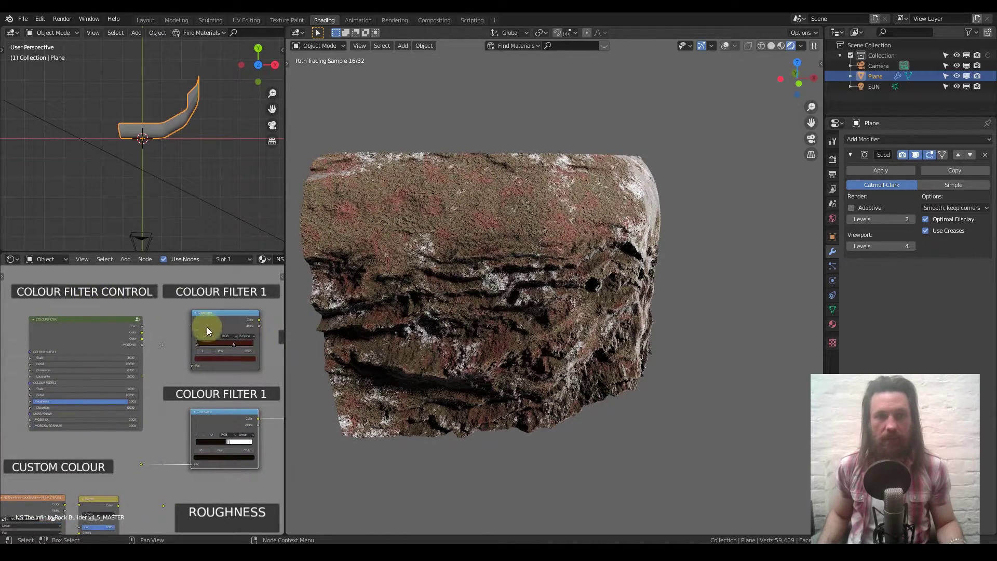
middle_drag(216, 334, 186, 353)
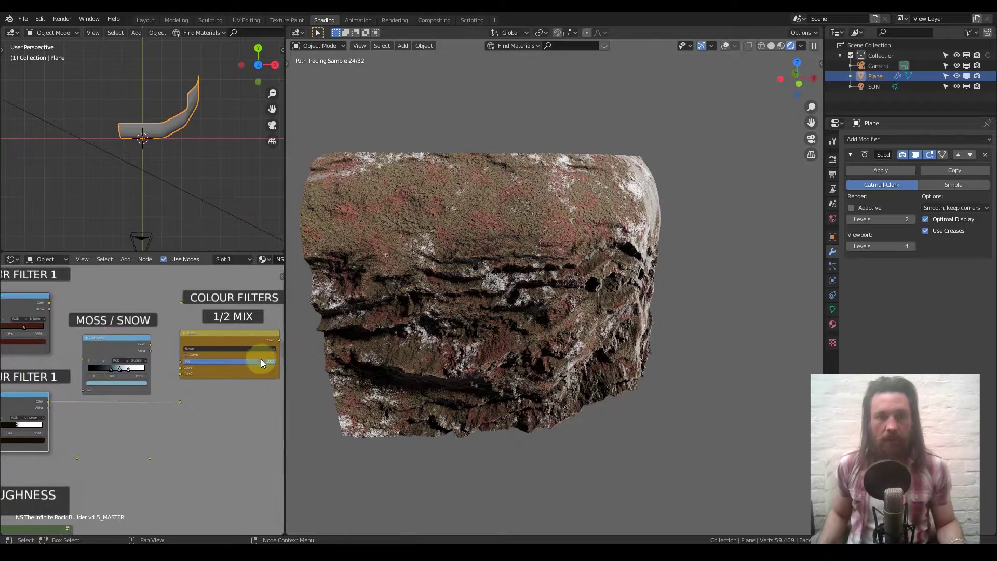
drag(259, 361, 176, 359)
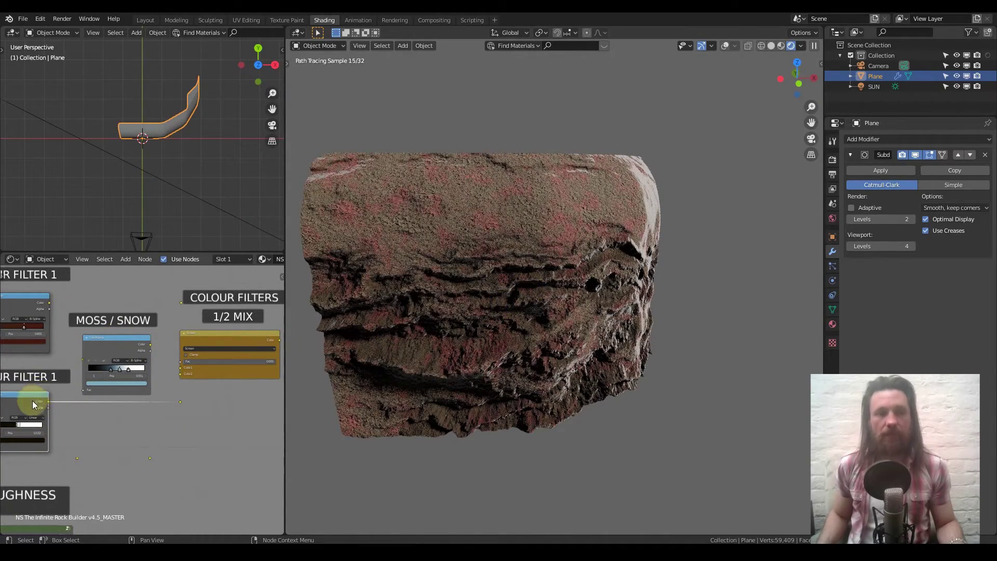
middle_drag(41, 401, 140, 400)
click(141, 375)
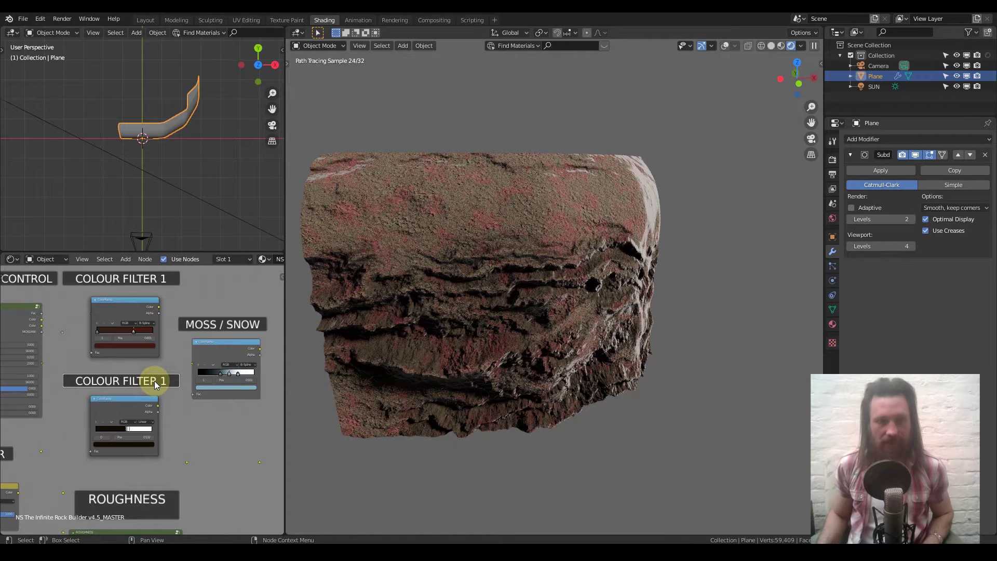
key(n)
key(n)
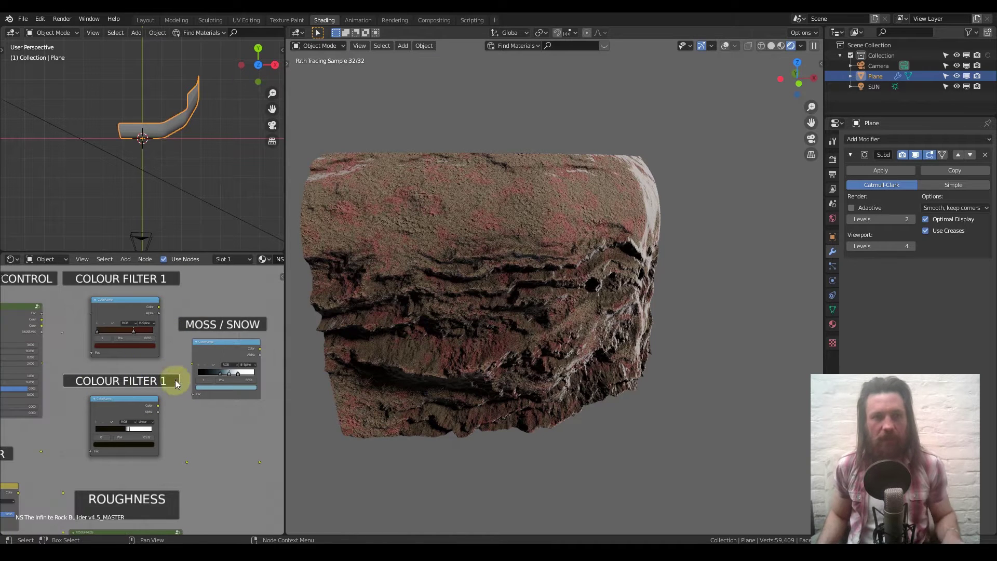
- Restore the factor of the COLOUR FILTERS 1/2 MIX Screen node to 1
middle_drag(86, 383, 178, 382)
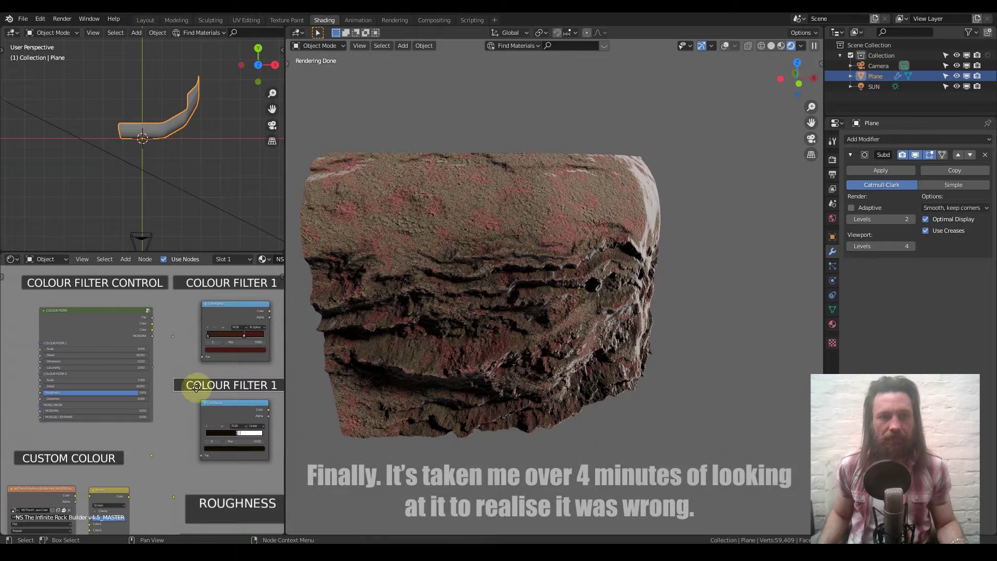
middle_drag(83, 397, 43, 381)
middle_drag(186, 357, 82, 338)
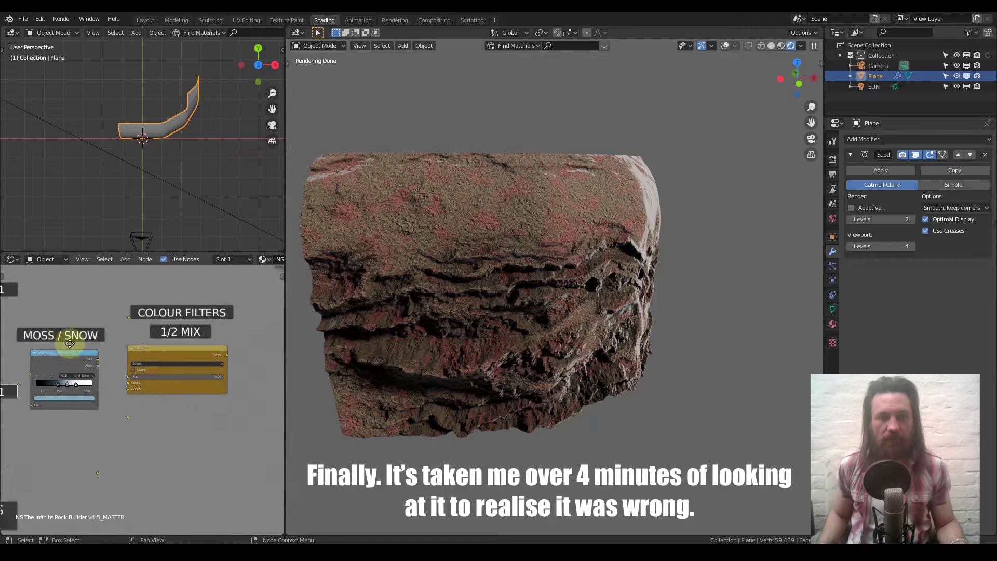
scroll(152, 380, up, 3)
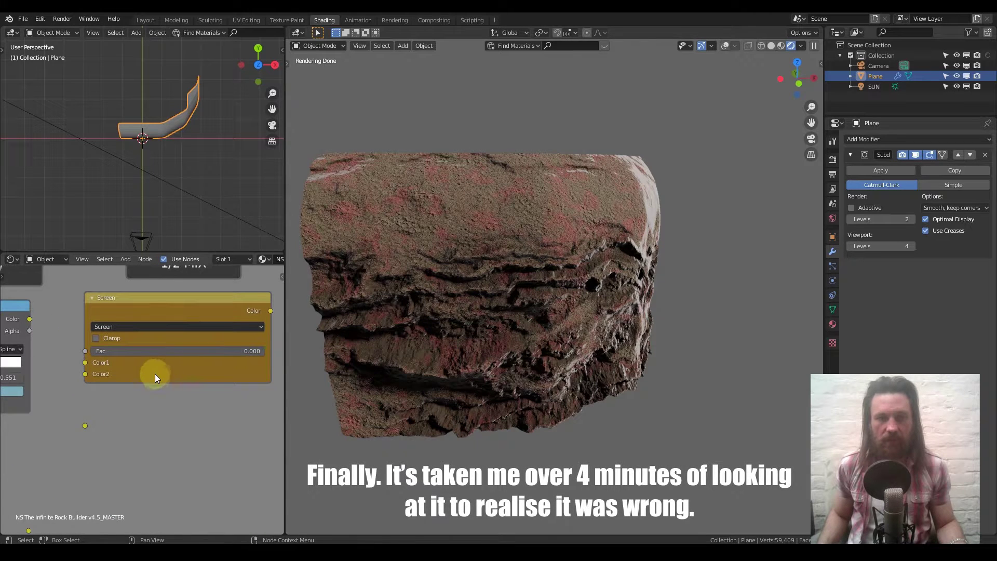
middle_drag(154, 374, 145, 384)
click(89, 363)
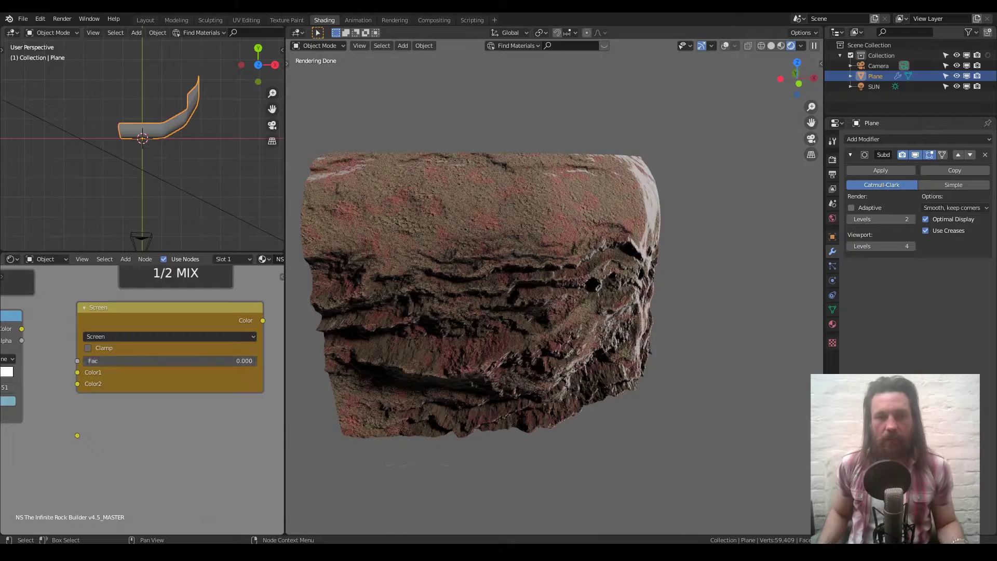
text(1)
key(Return)
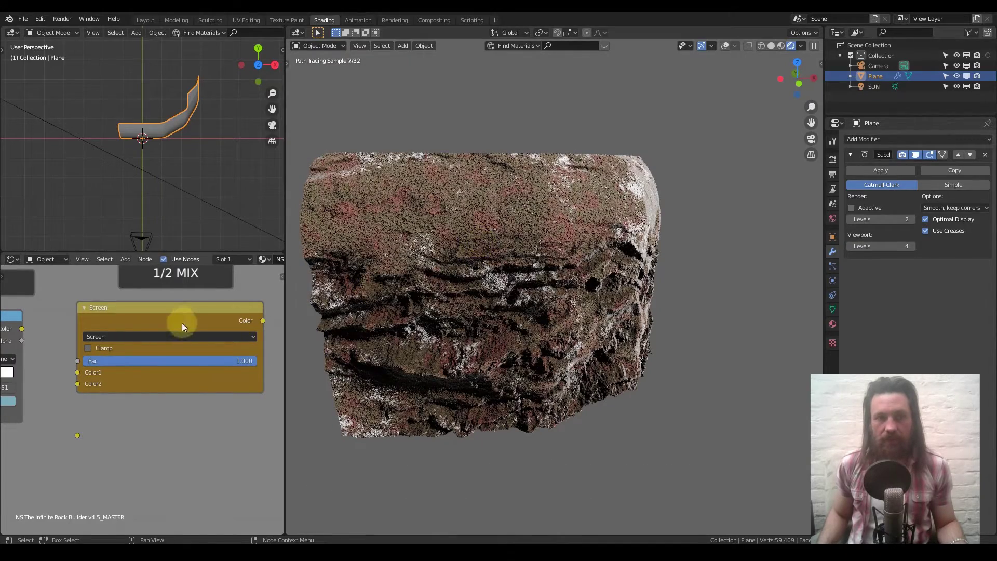
- Try the Multiply blending mode on the COLOUR FILTERS 1/2 MIX node and inspect the MOSS / SNOW ramp
middle_drag(150, 388, 76, 406)
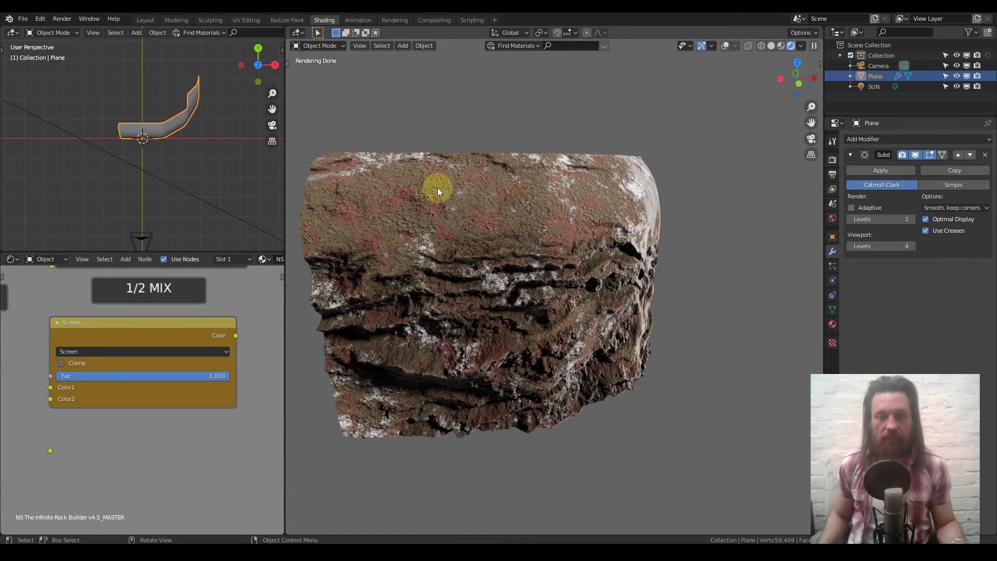
click(175, 351)
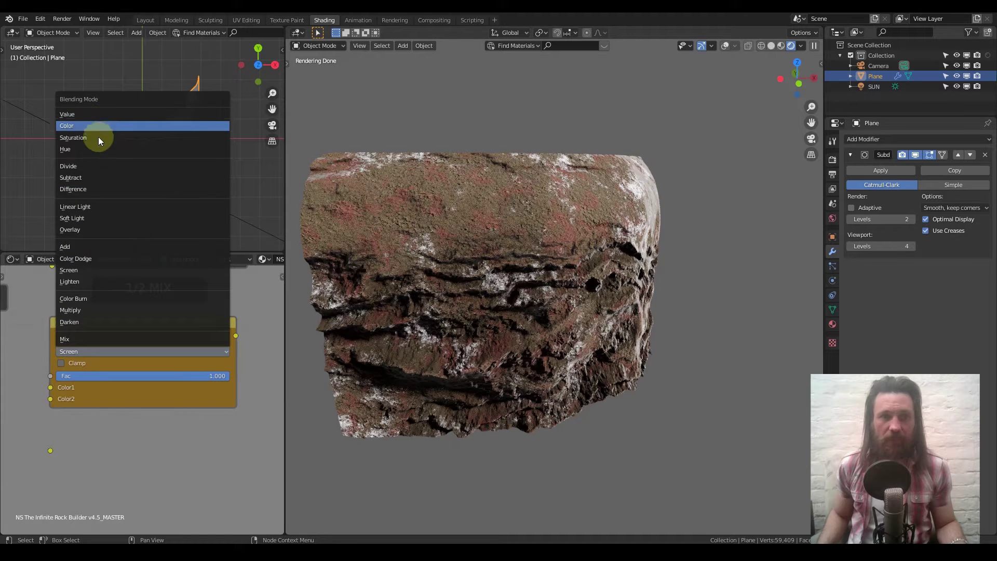
click(85, 308)
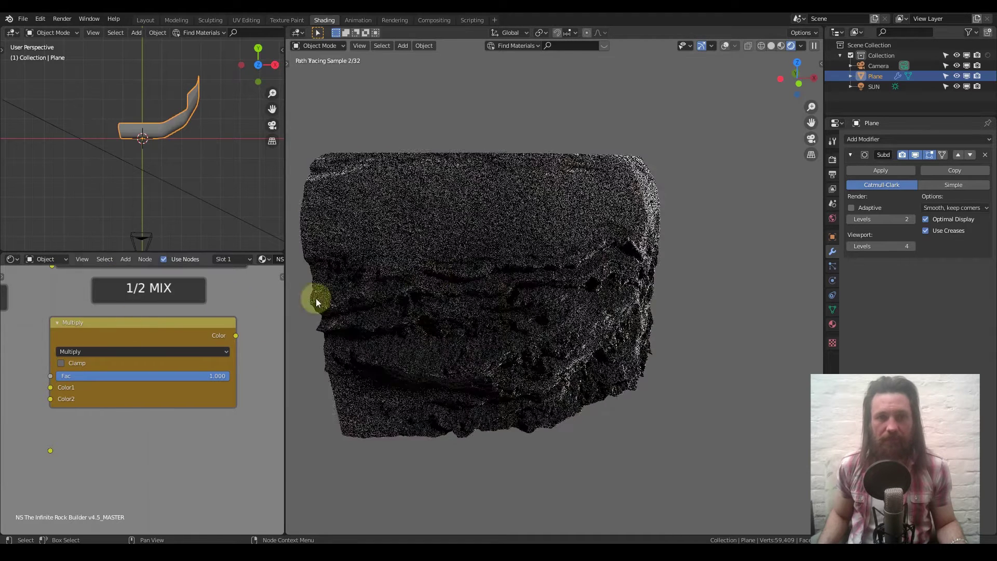
scroll(10, 420, down, 2)
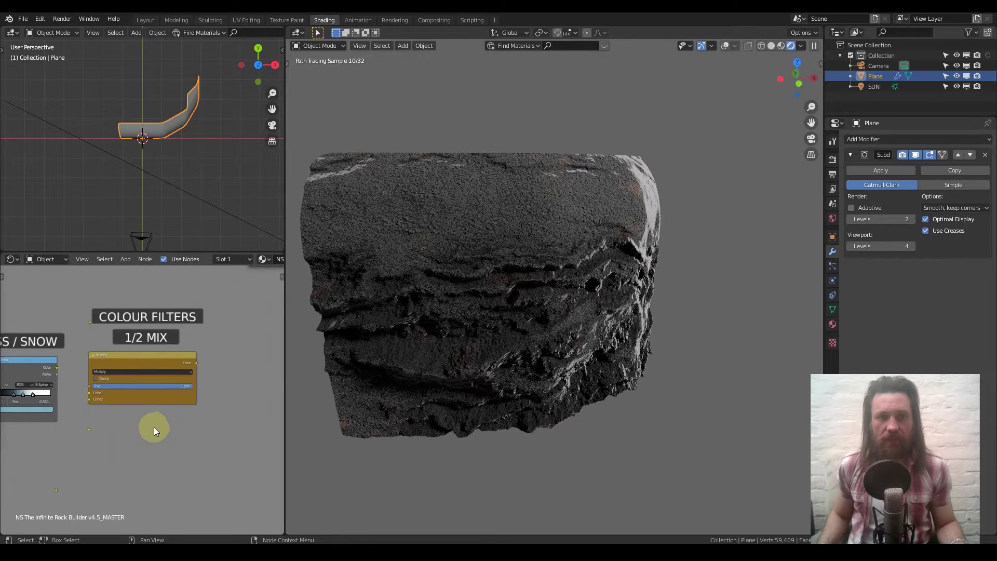
middle_drag(3, 405, 76, 385)
scroll(76, 382, up, 4)
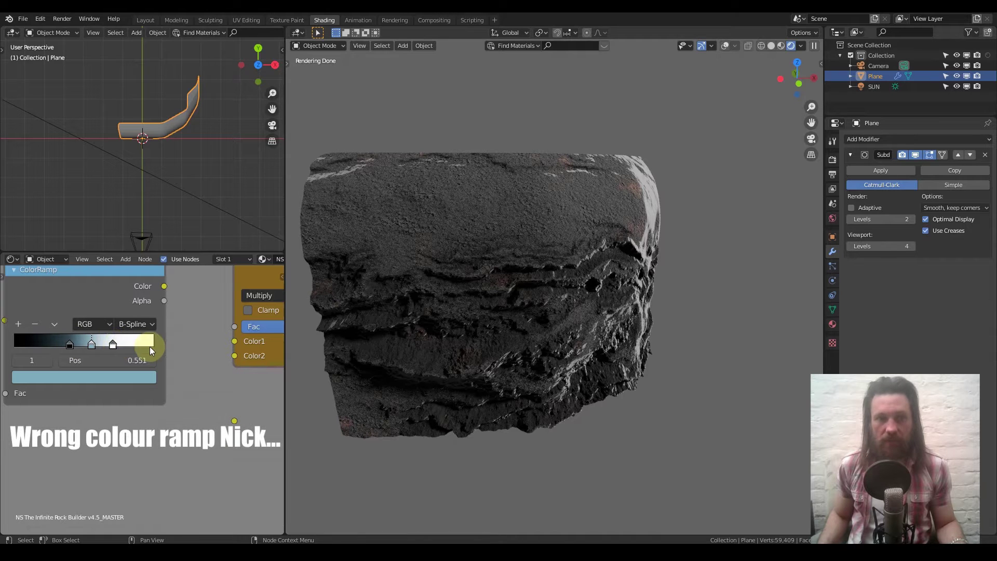
scroll(95, 356, down, 3)
scroll(160, 369, up, 4)
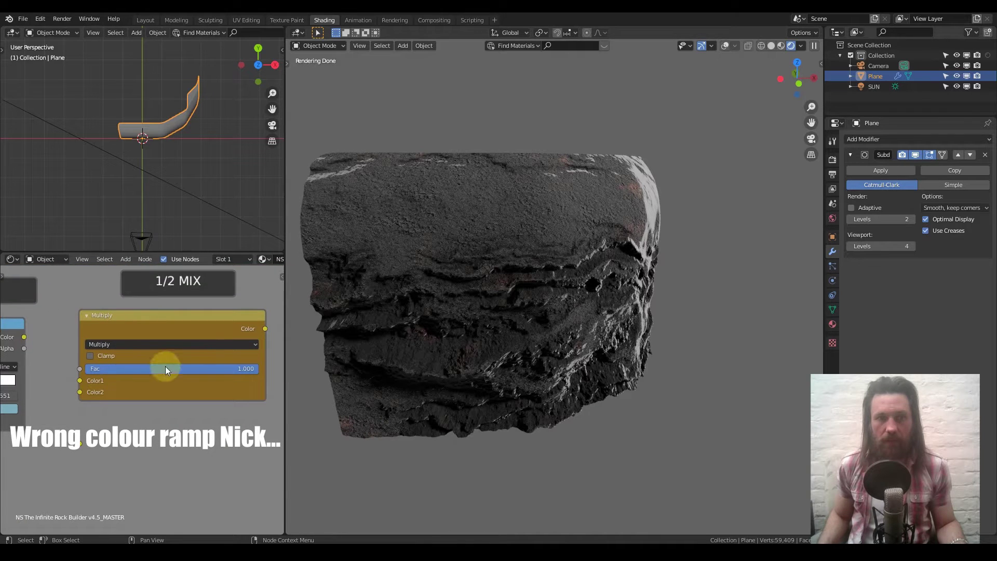
- Try the Color Dodge and Linear Light blending modes on the COLOUR FILTERS 1/2 MIX node
click(201, 344)
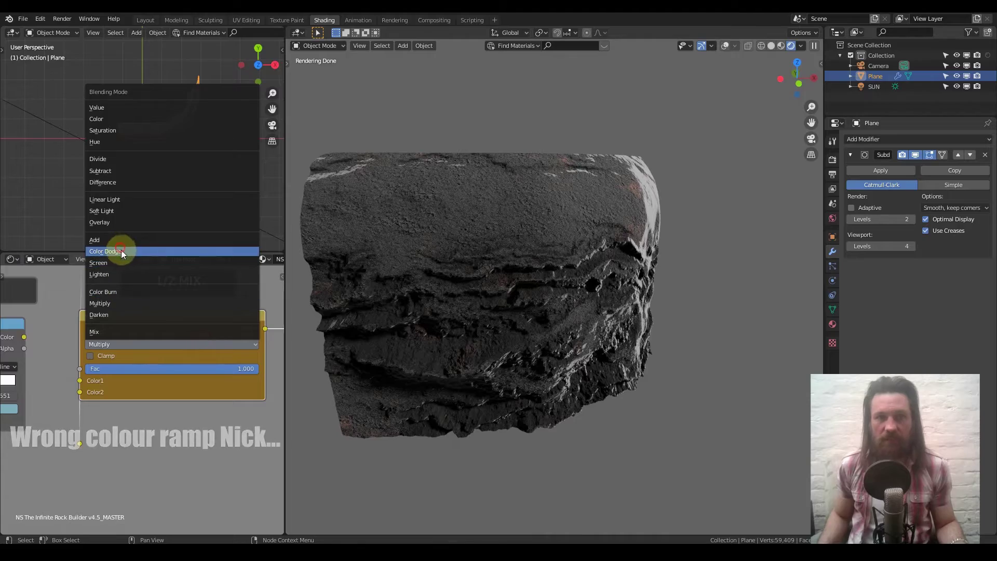
click(120, 250)
click(182, 345)
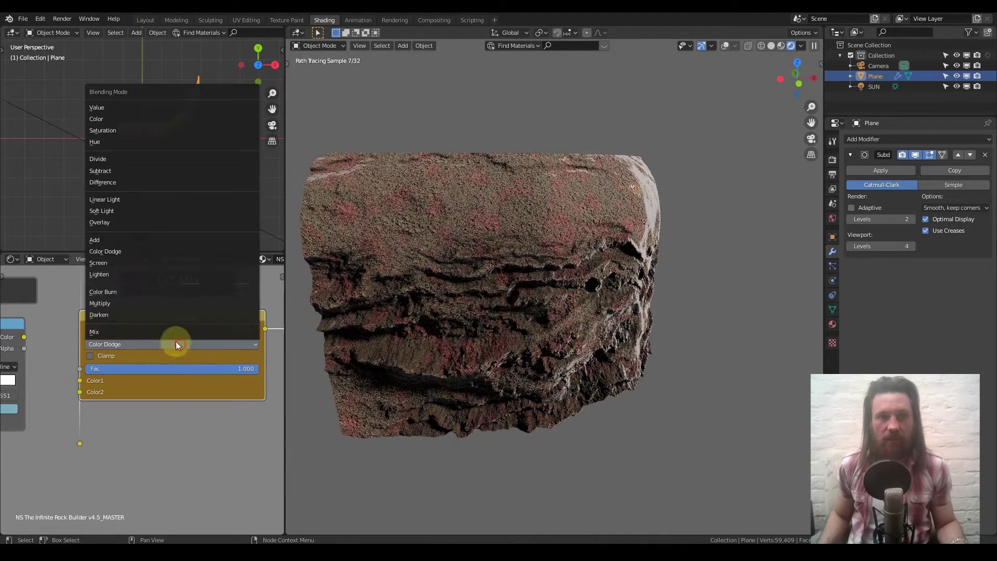
click(120, 198)
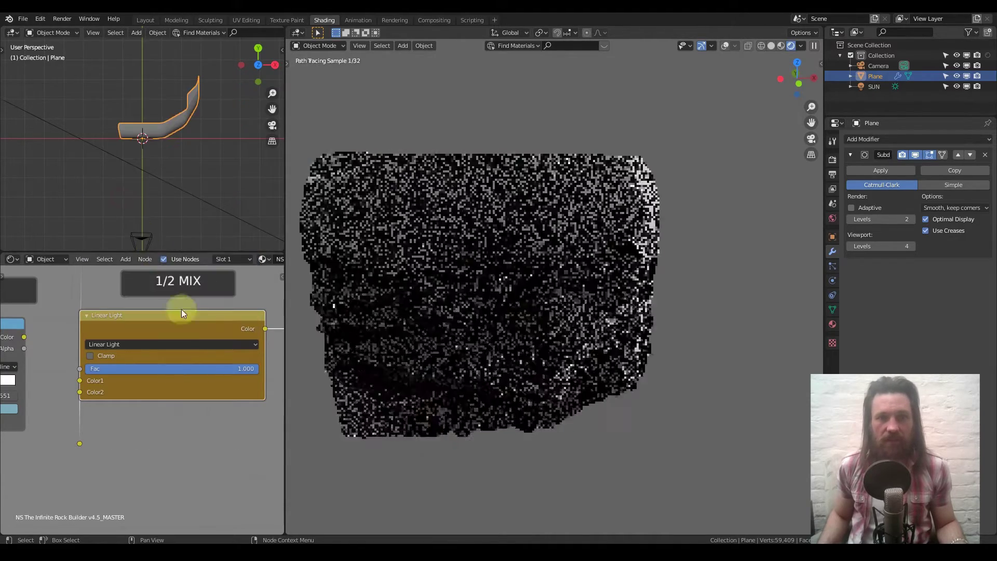
- Try the Subtract and Color Burn blending modes on the COLOUR FILTERS 1/2 MIX node
click(198, 344)
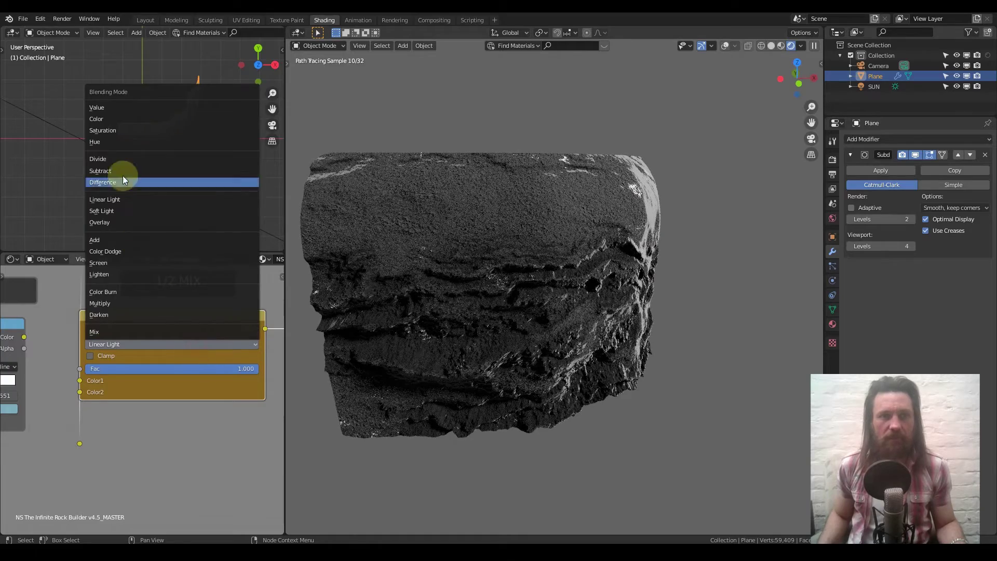
click(120, 171)
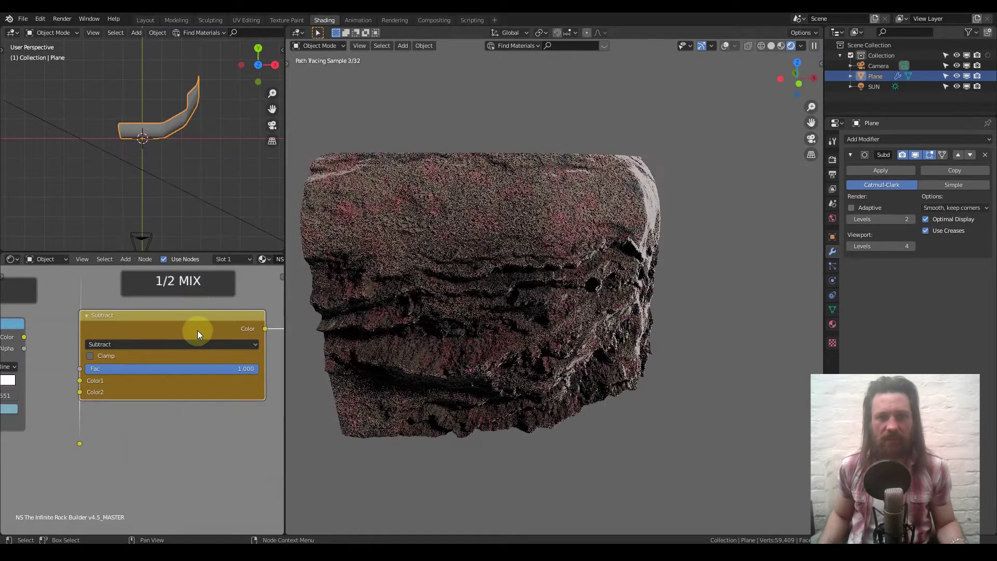
click(179, 344)
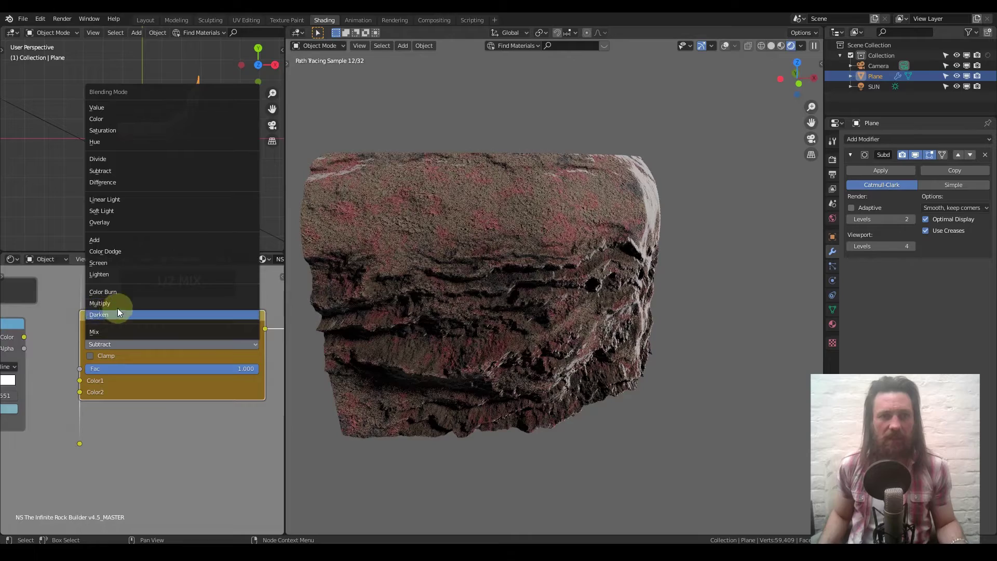
click(123, 292)
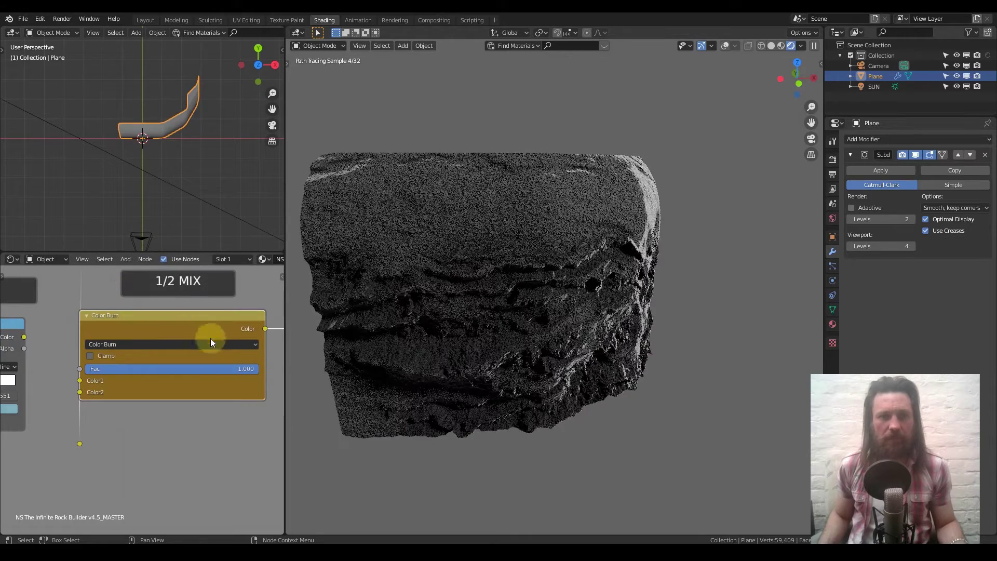
- Set the blending mode of the COLOUR FILTERS 1/2 MIX node back to Screen
click(176, 343)
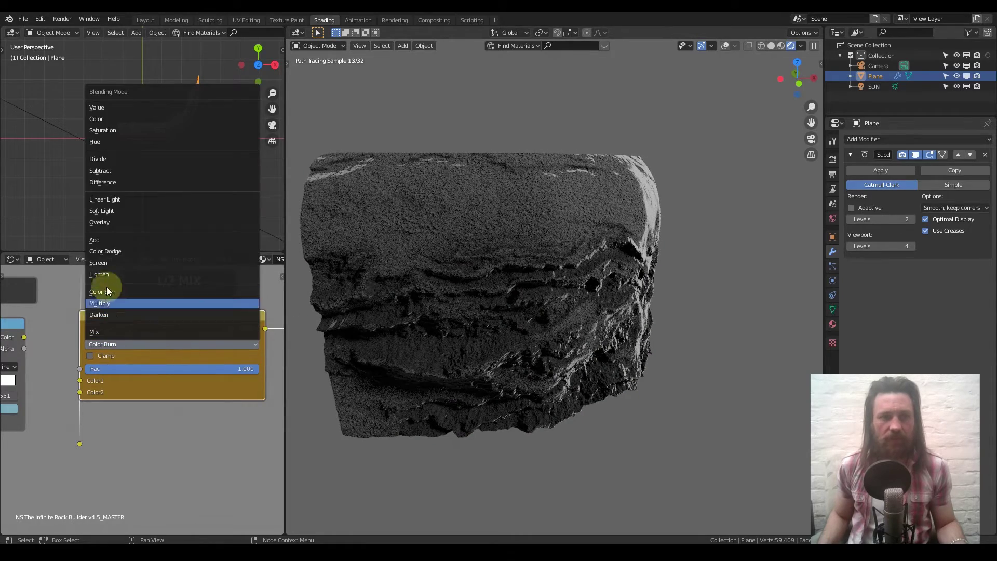
click(113, 261)
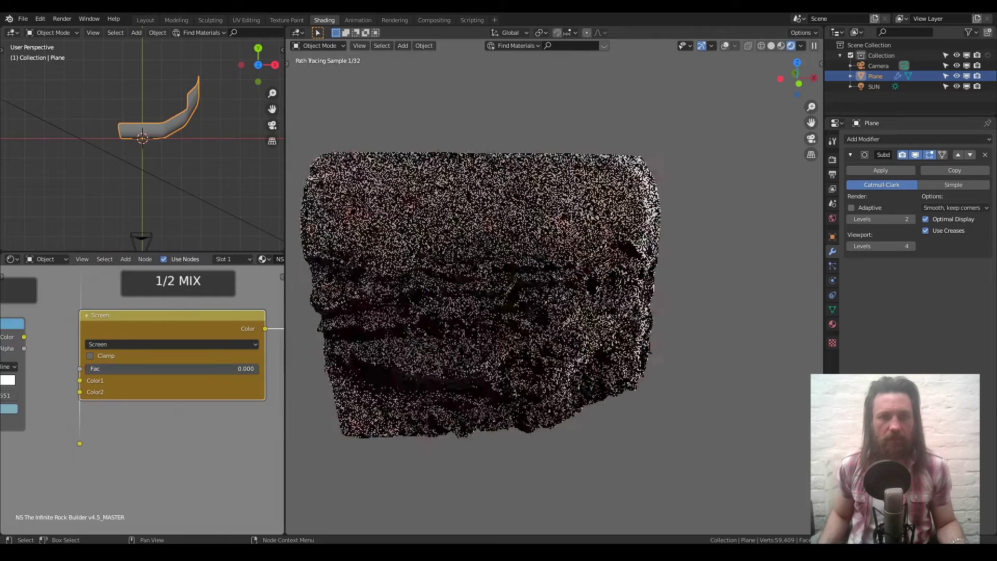
- Examine the CUSTOM COLOUR image texture and Screen mix nodes and the Texture Paint note below them
scroll(213, 337, down, 8)
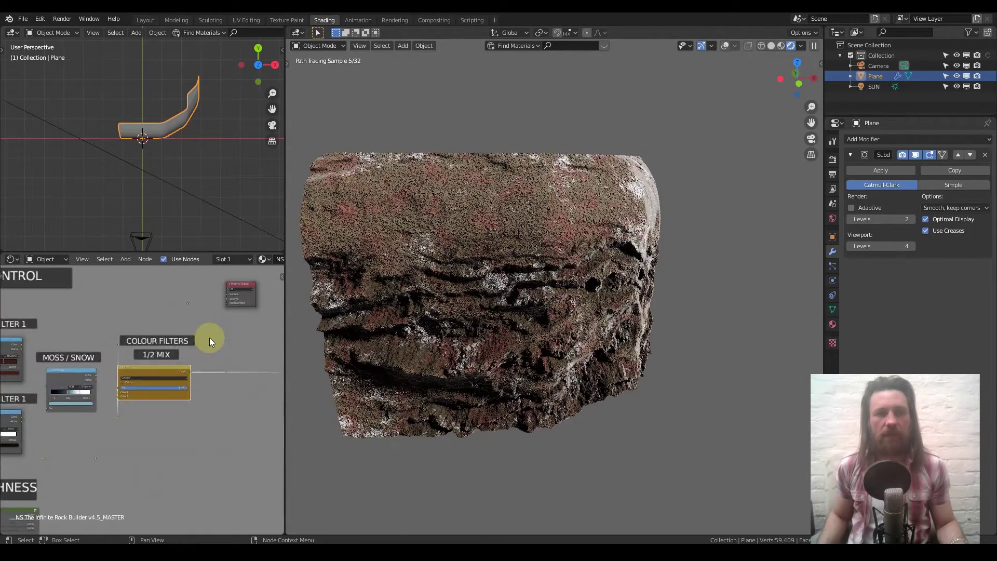
scroll(119, 378, up, 4)
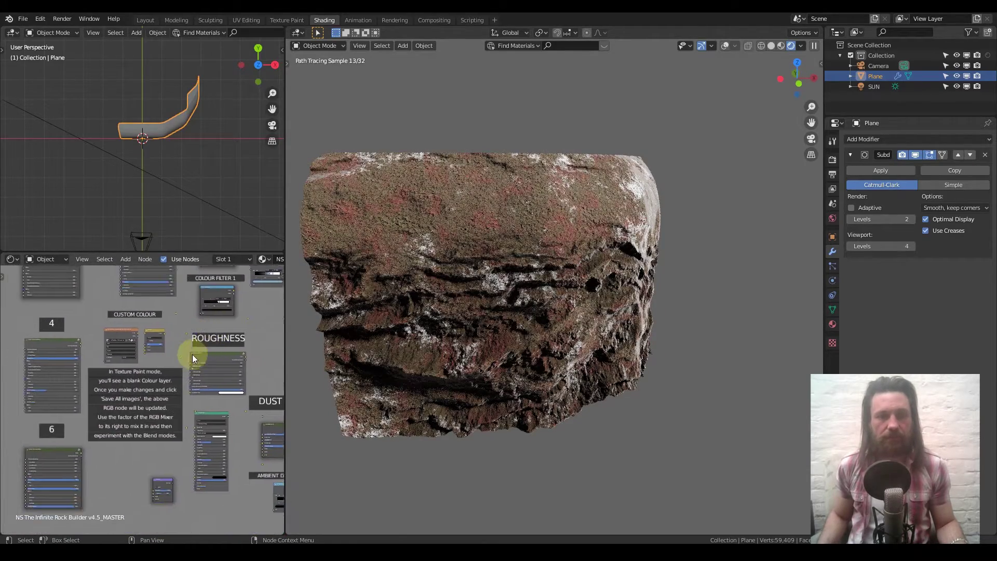
scroll(148, 315, up, 5)
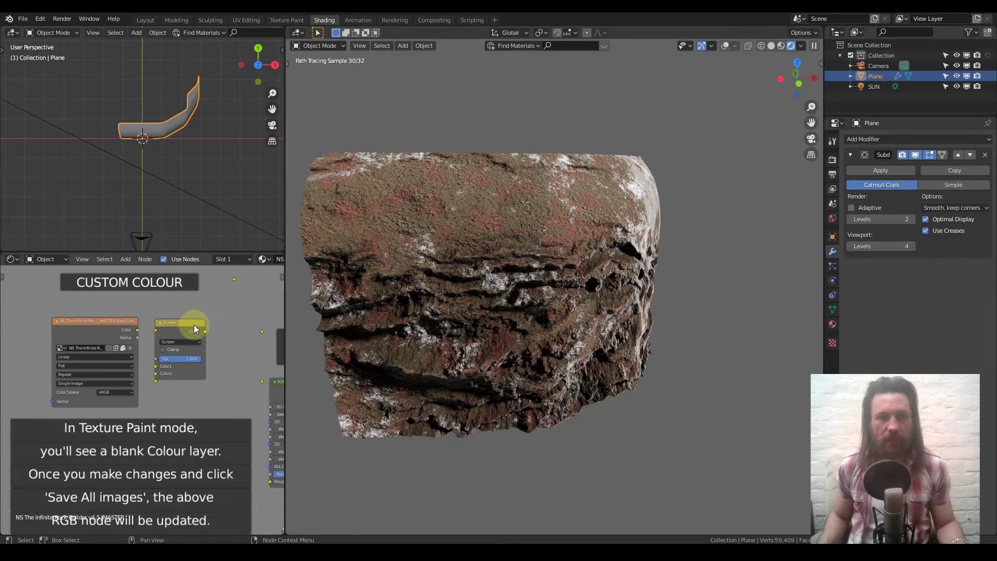
scroll(194, 333, up, 2)
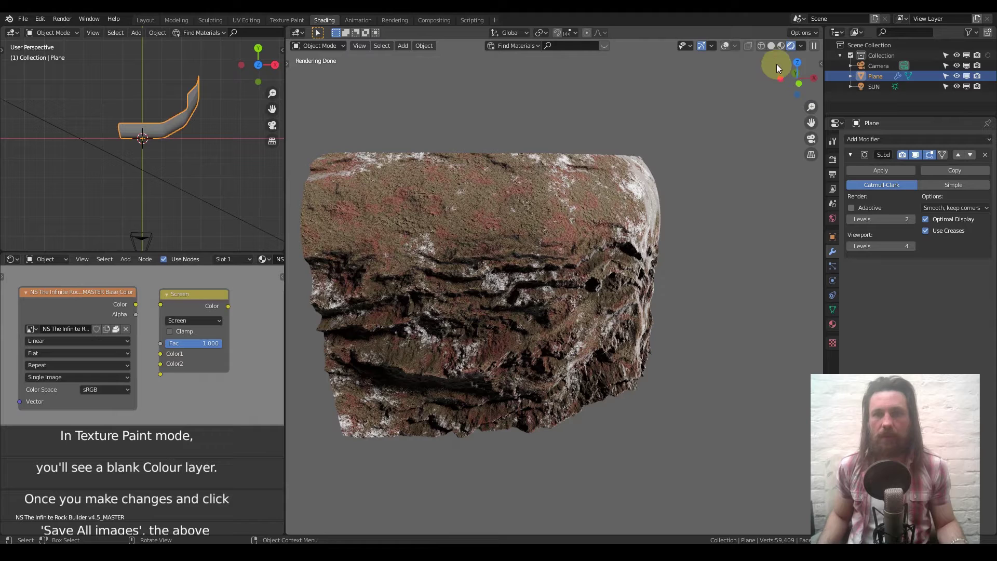
- Put the plane into Texture Paint mode in solid shading, with the Base Color texture slot selected in the tool settings
click(771, 47)
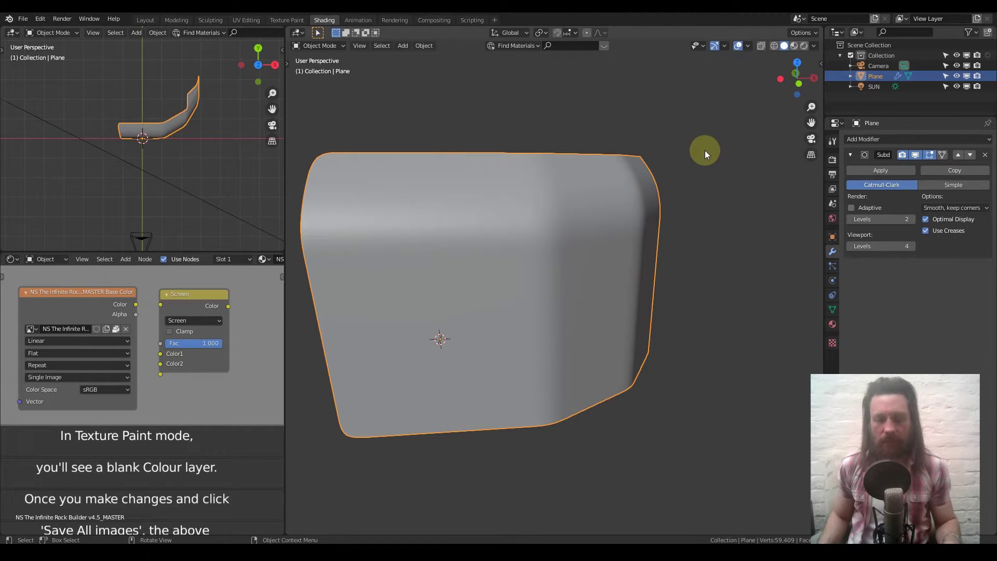
key(n)
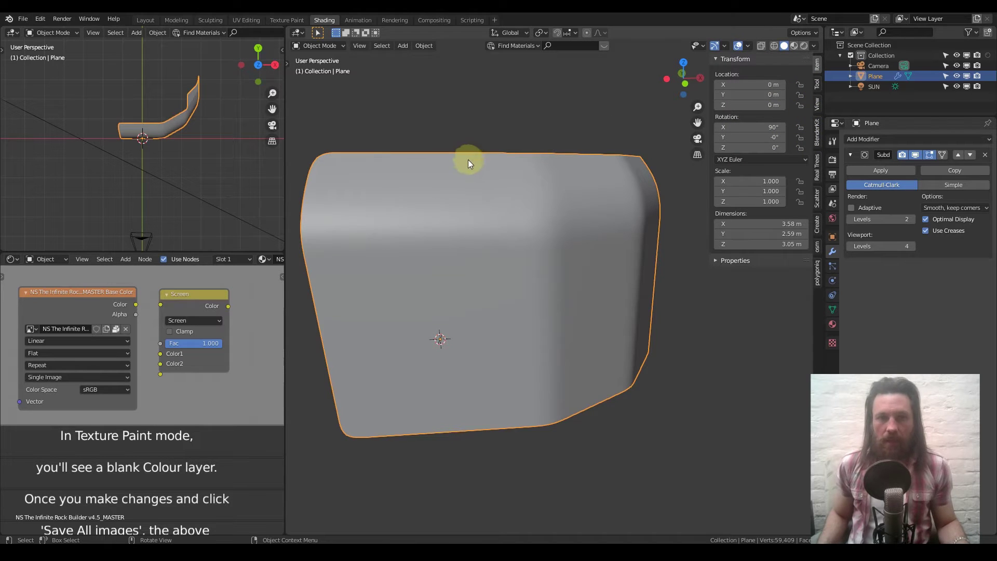
click(318, 46)
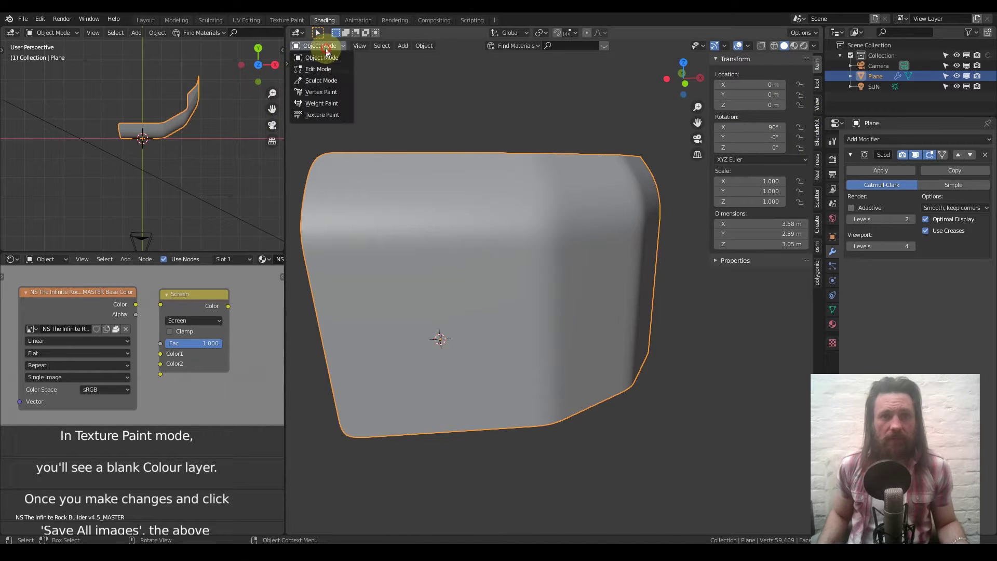
click(337, 113)
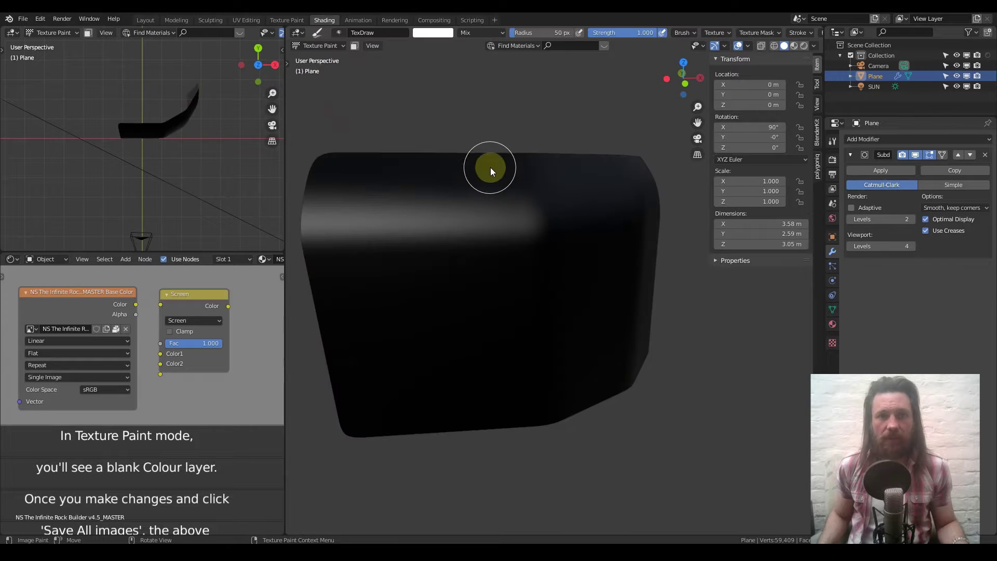
click(815, 88)
click(758, 132)
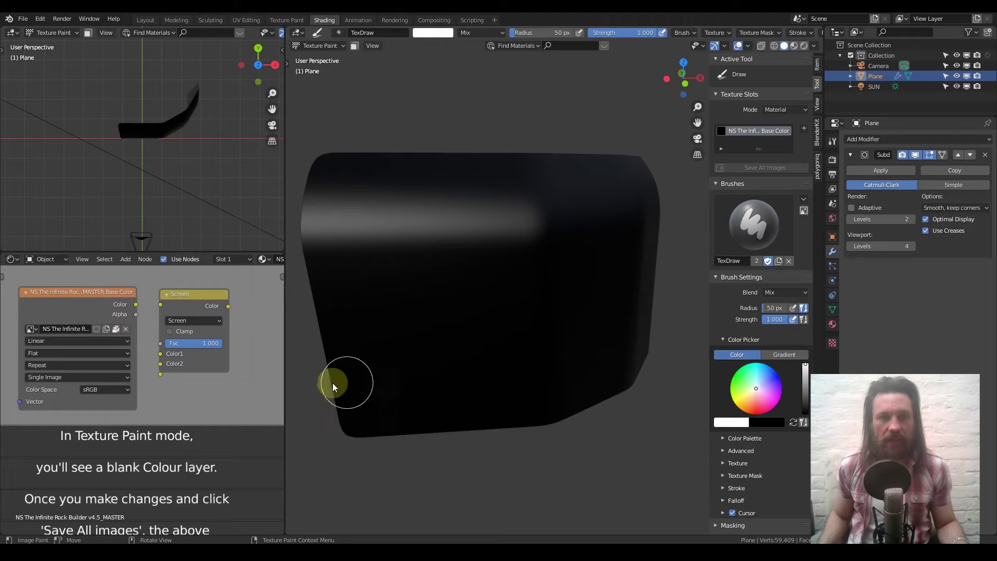
- Paint several broad pink strokes across the cliff with the 50 px TexDraw brush and save all images
drag(741, 404, 764, 399)
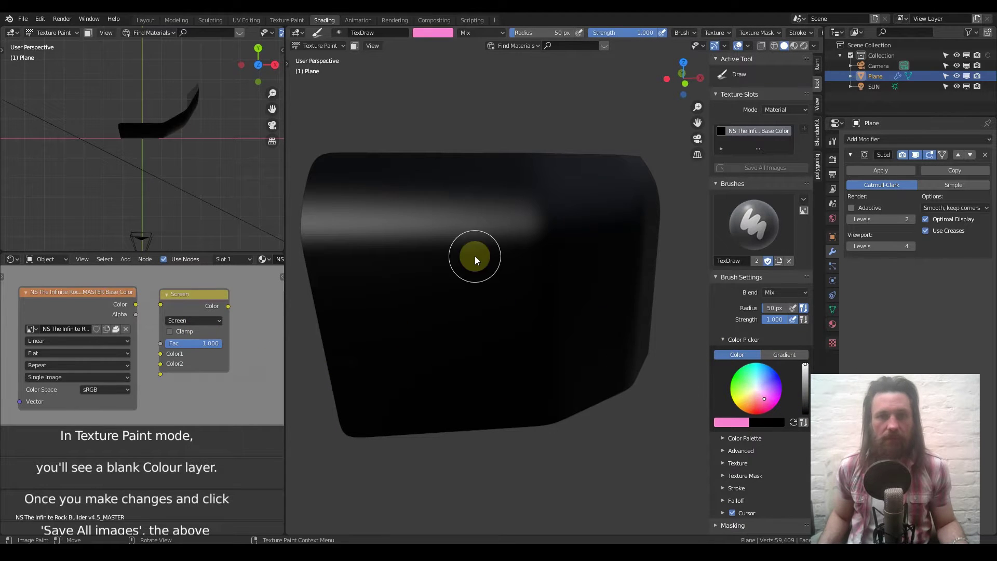
drag(356, 223, 435, 206)
mouse_move(426, 156)
mouse_down()
mouse_move(428, 231)
mouse_move(485, 256)
mouse_move(527, 238)
mouse_move(590, 278)
mouse_move(561, 305)
mouse_move(485, 331)
mouse_move(467, 324)
mouse_up()
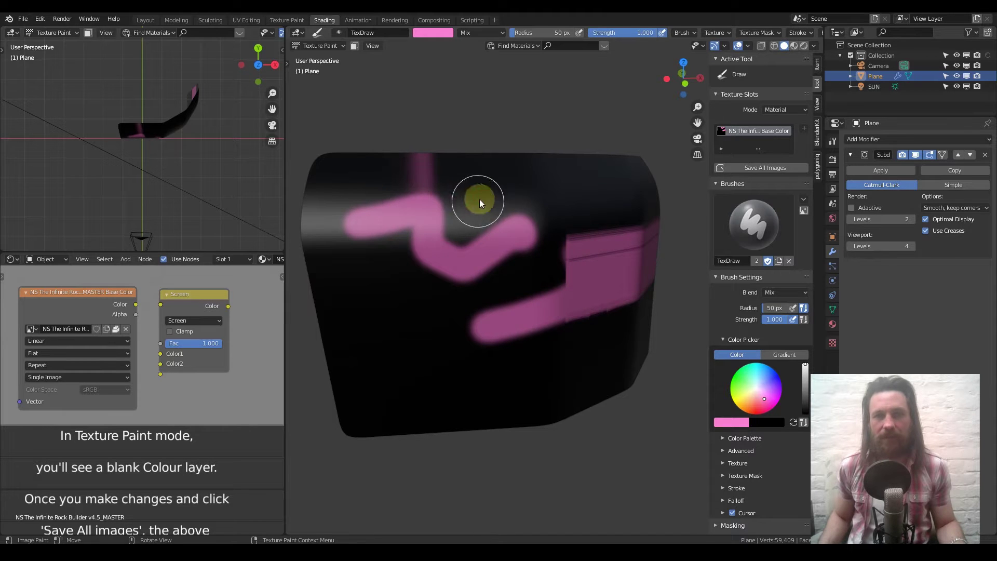
drag(526, 192, 578, 188)
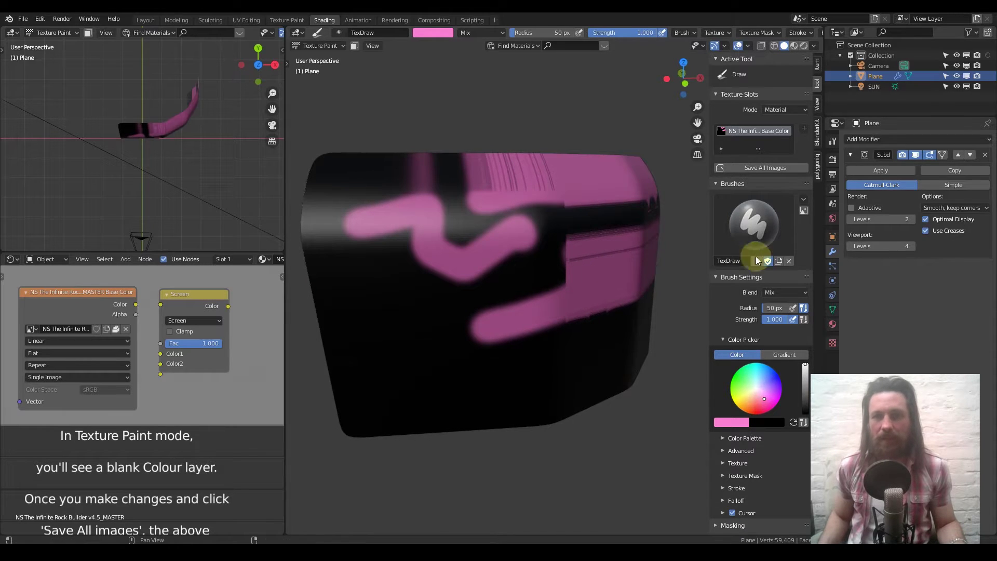
click(777, 171)
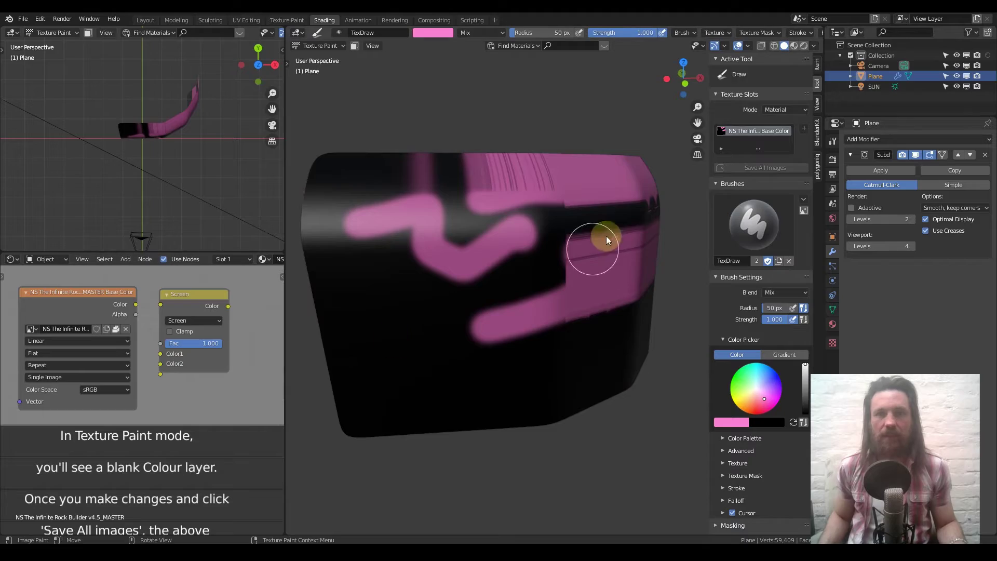
- Examine in rendered shading how the painted pink strokes blend into the rock surface through the Screen mix node
click(803, 47)
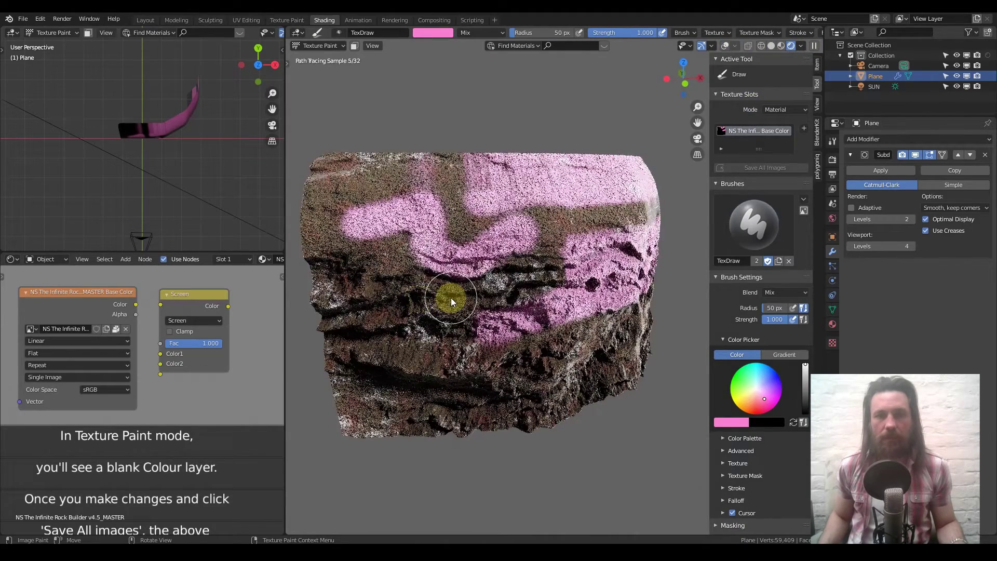
scroll(451, 298, down, 3)
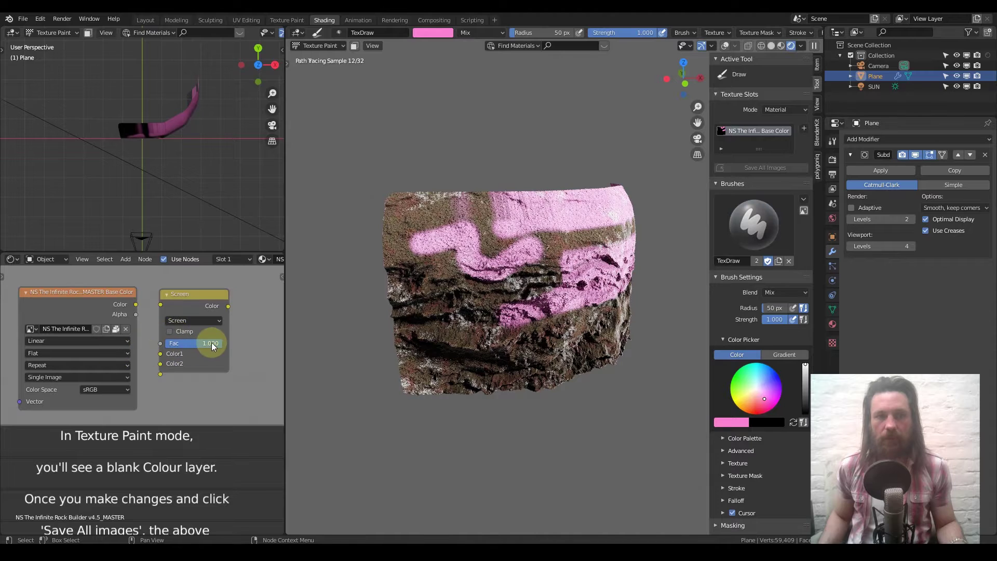
scroll(210, 346, up, 1)
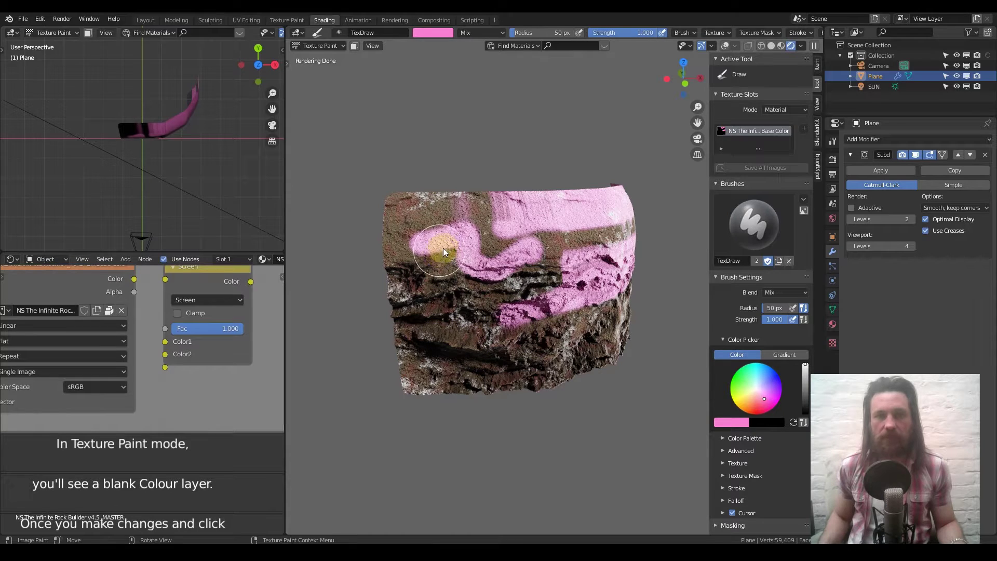
mouse_move(558, 303)
middle_down()
mouse_move(535, 281)
mouse_move(545, 270)
mouse_move(431, 291)
middle_up()
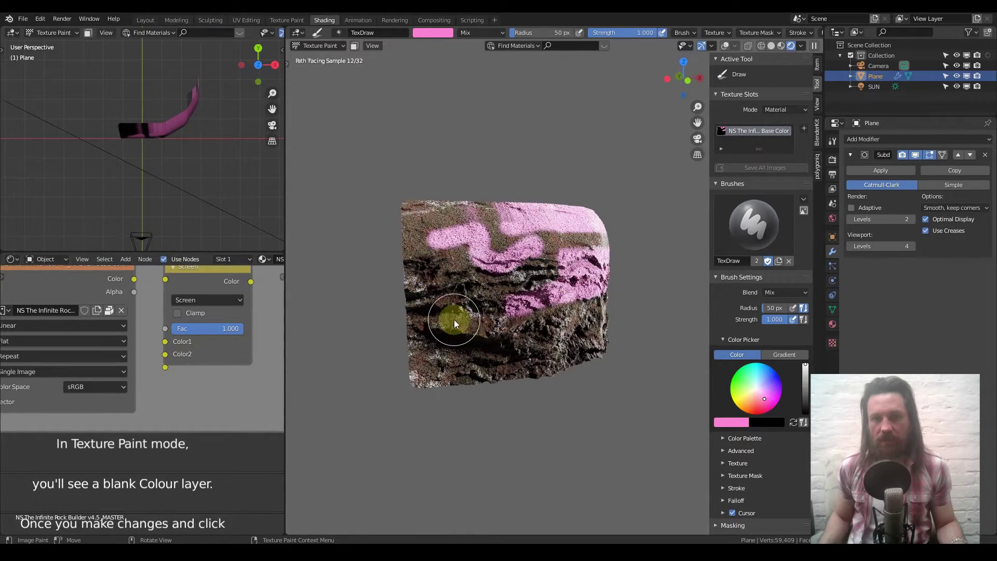
scroll(504, 306, up, 3)
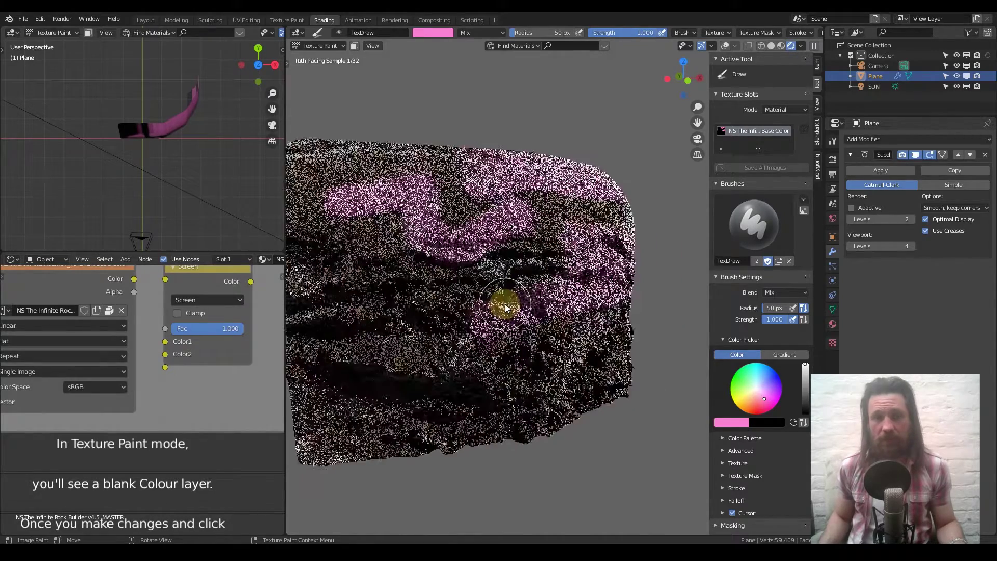
scroll(444, 291, down, 2)
middle_drag(455, 281, 467, 250)
drag(466, 250, 559, 256)
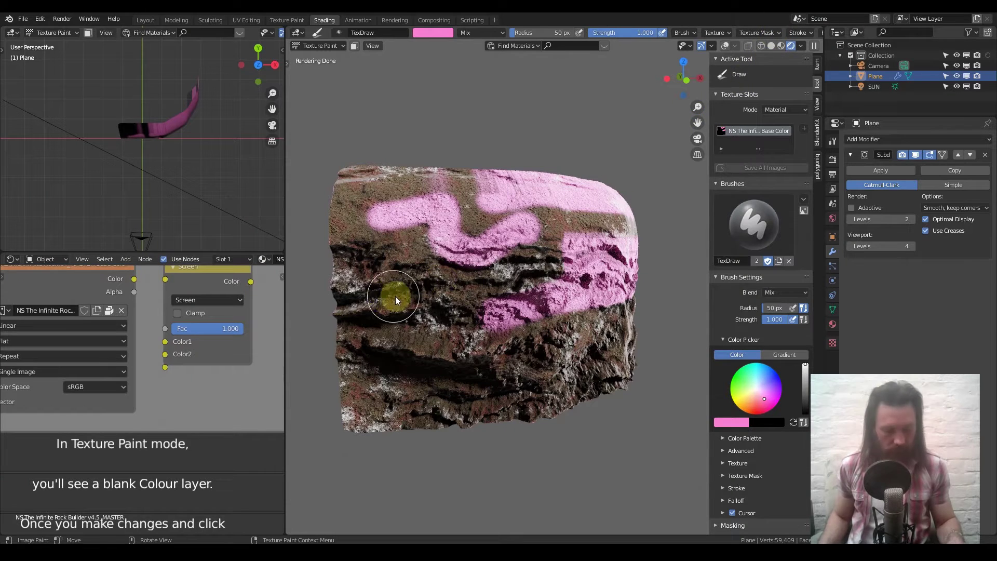
- Paint narrower pink strokes across the middle of the cliff, using brush radii of 21 px and 11 px
key(f)
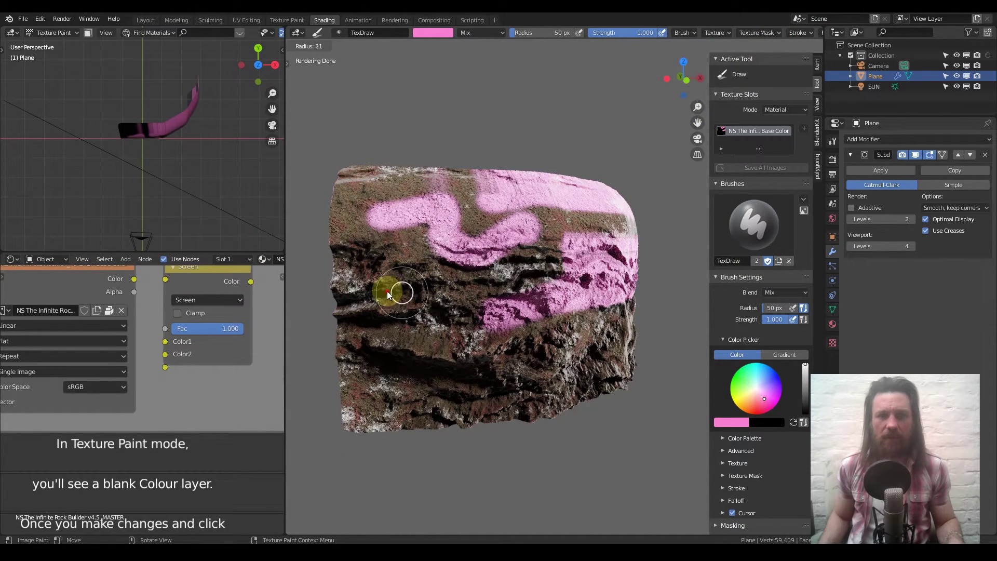
click(388, 291)
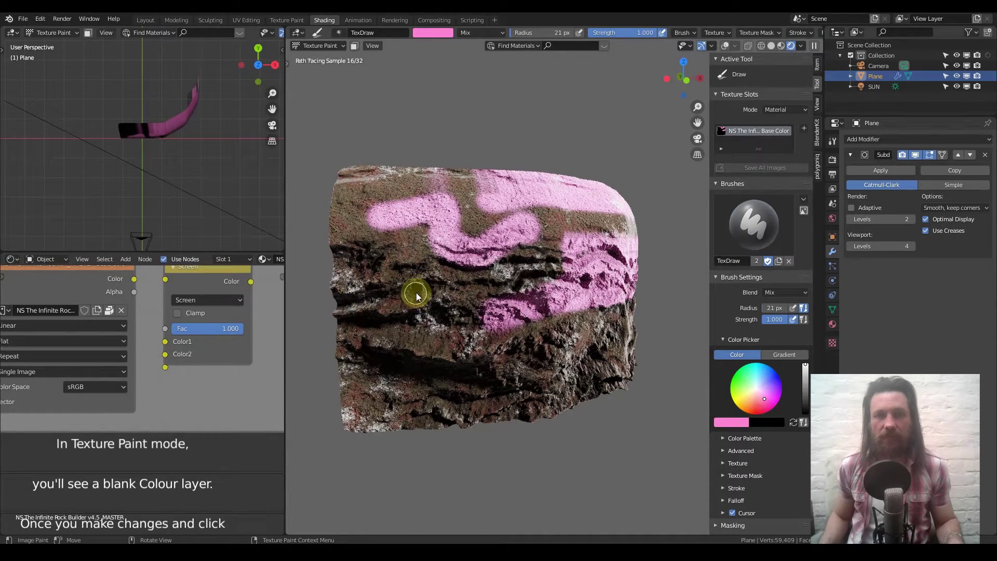
mouse_move(347, 304)
mouse_down()
mouse_move(383, 289)
mouse_move(425, 290)
mouse_move(416, 285)
mouse_move(434, 310)
mouse_move(378, 318)
mouse_up()
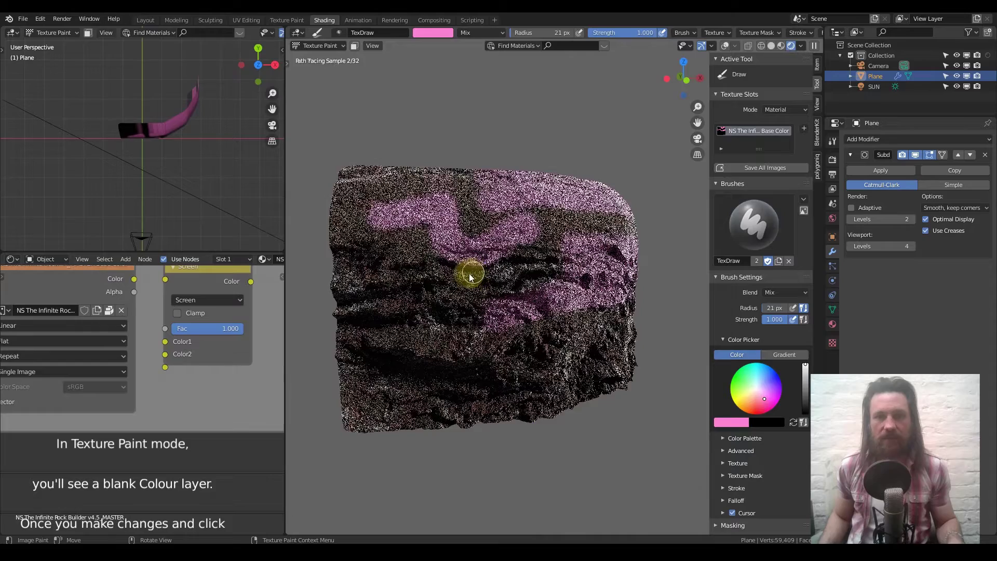
key(f)
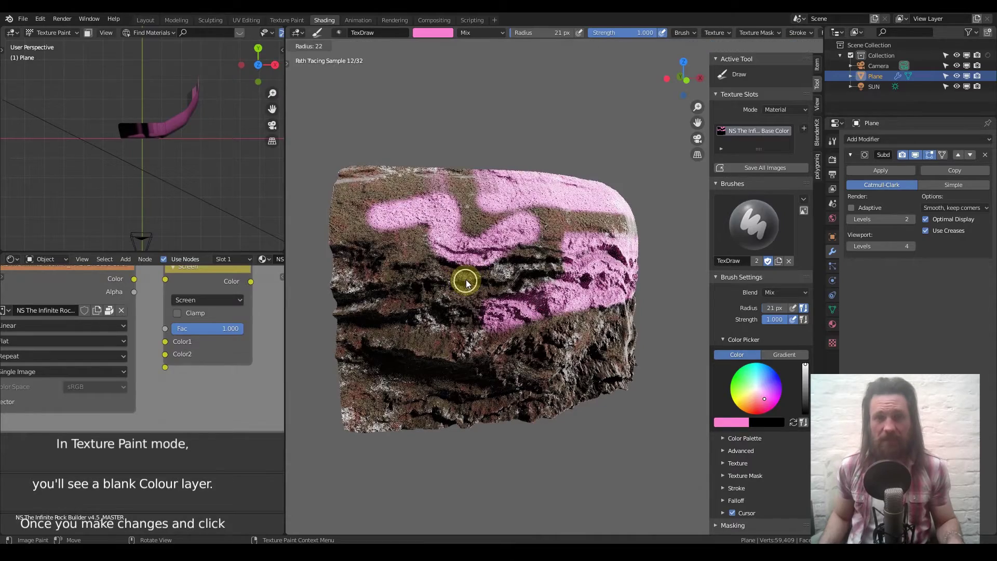
click(463, 282)
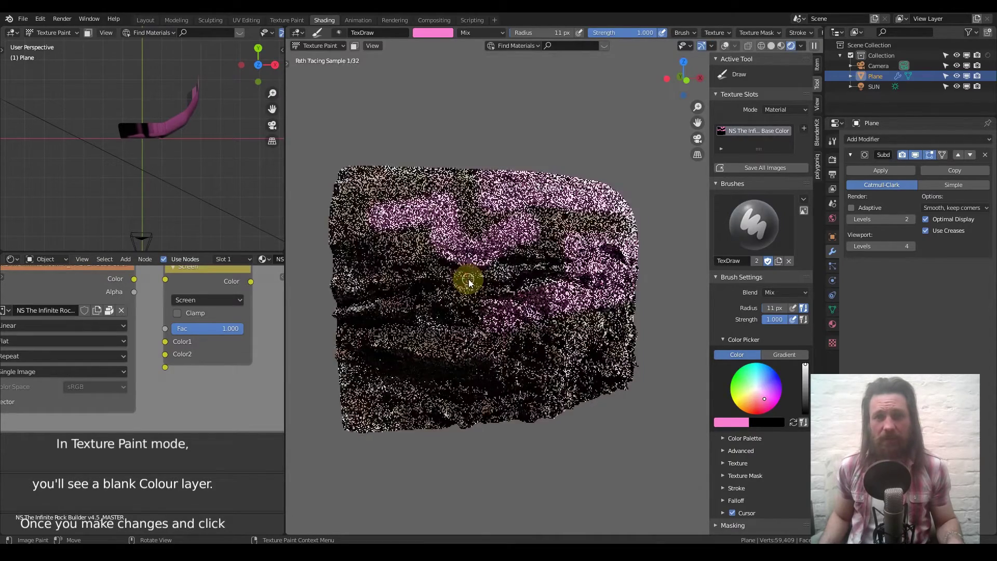
mouse_move(486, 283)
mouse_down()
mouse_move(514, 285)
mouse_move(525, 272)
mouse_move(573, 280)
mouse_move(523, 265)
mouse_up()
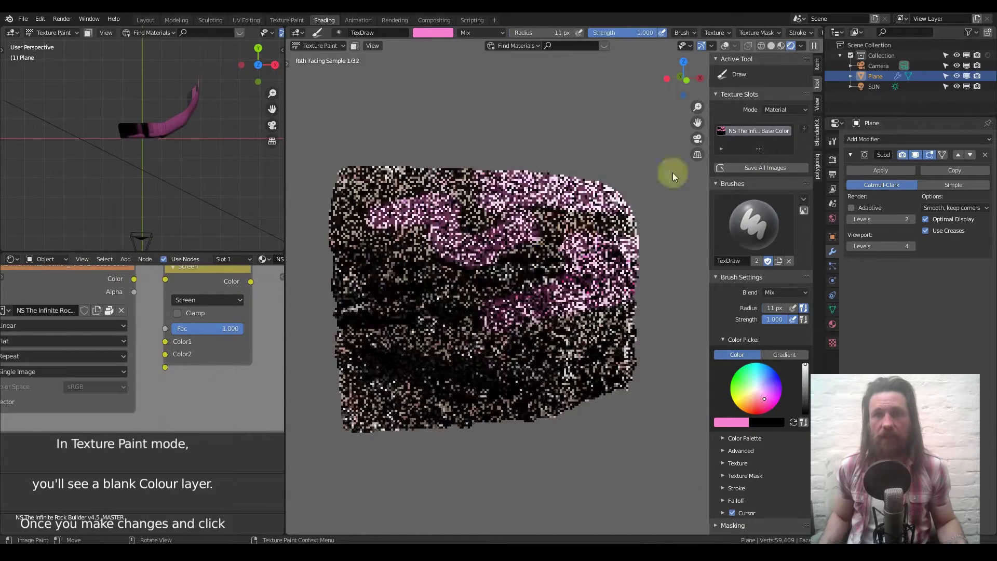
- Fill the plane's whole custom colour layer with black using the Fill tool, save all images and return to rendered shading
click(771, 45)
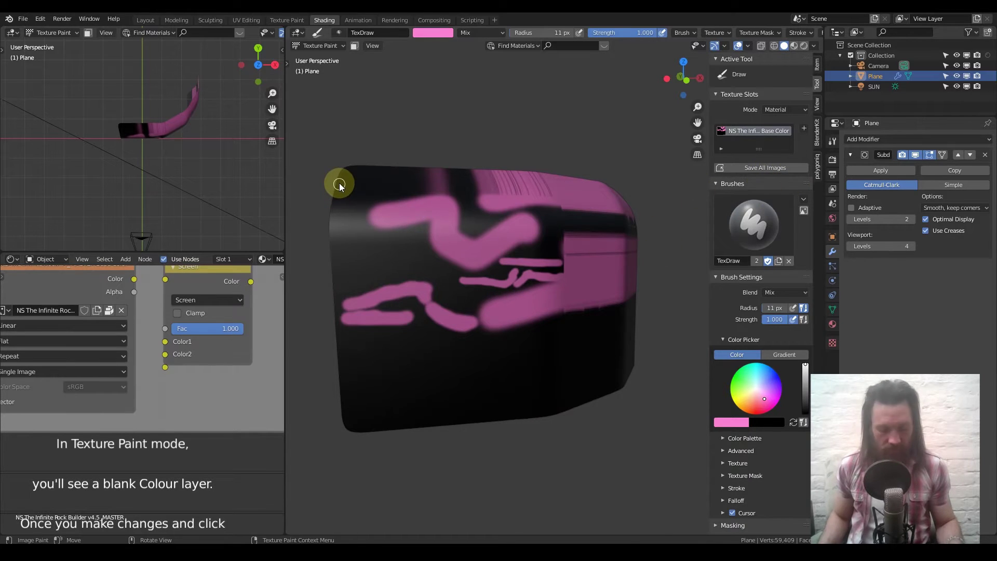
key(n)
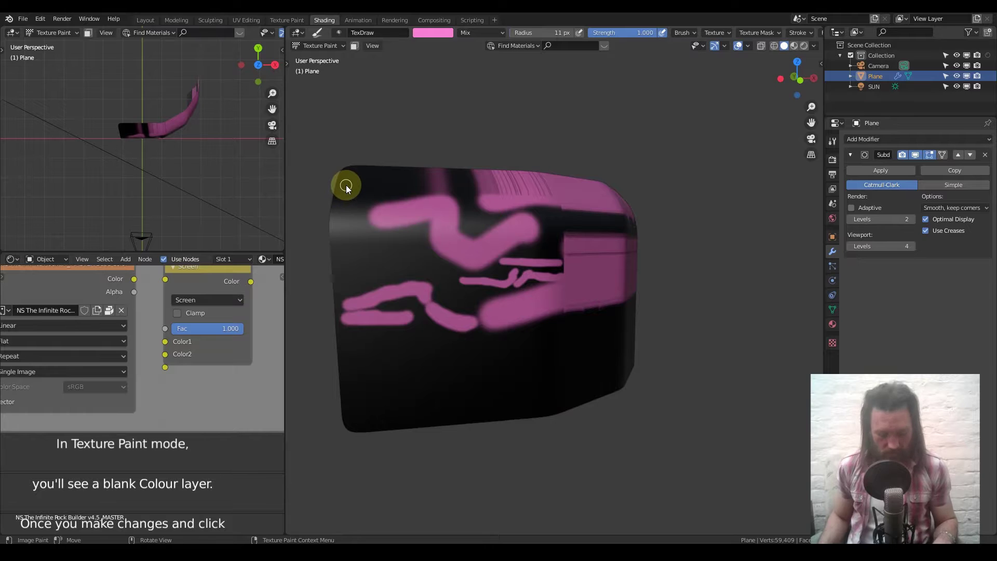
key(n)
key(t)
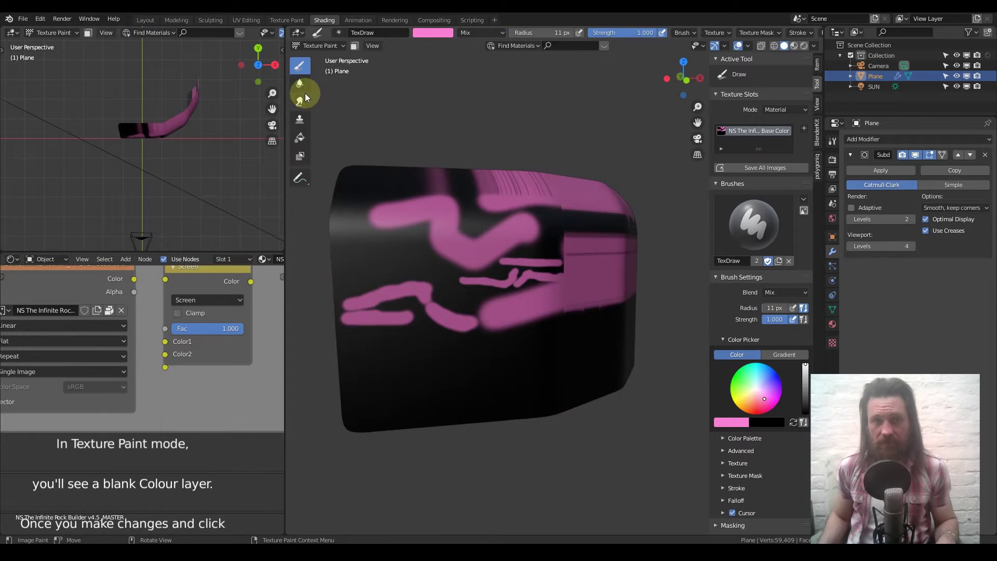
click(304, 136)
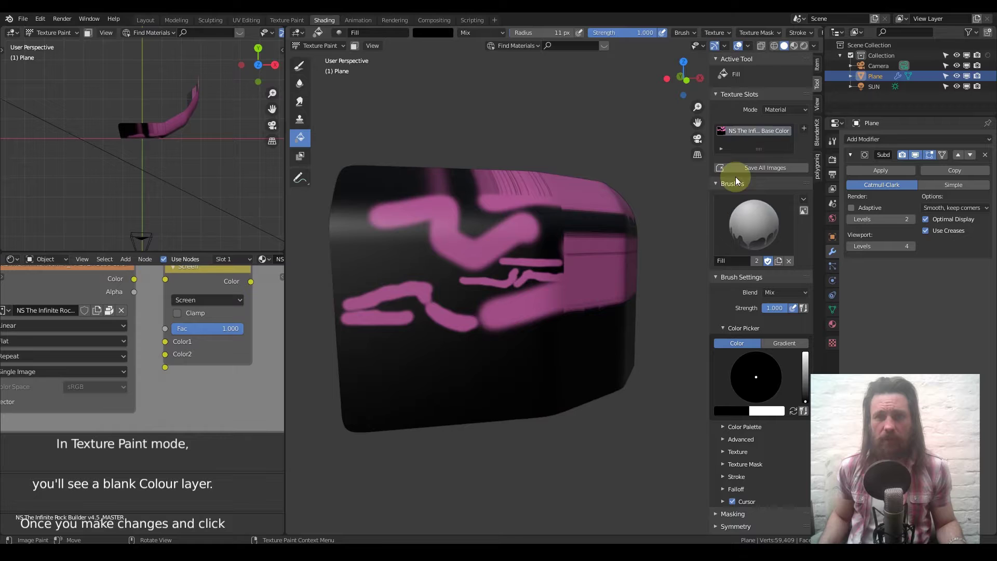
click(555, 319)
click(767, 170)
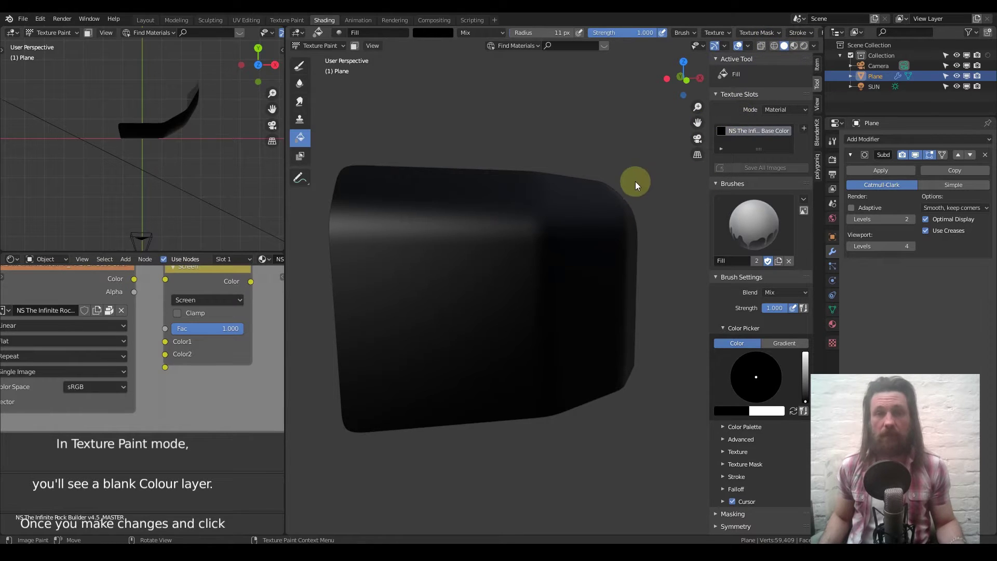
click(803, 46)
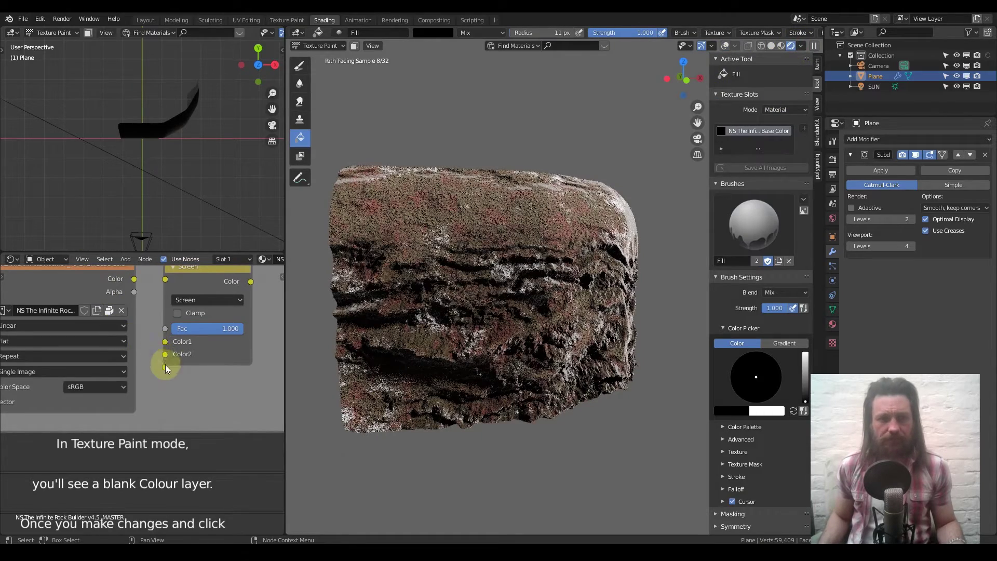
- Set Roughness Mix to 0.000 and Wetness Darken to 1.000 on the ROUGHNESS node
scroll(166, 355, down, 4)
scroll(163, 440, down, 4)
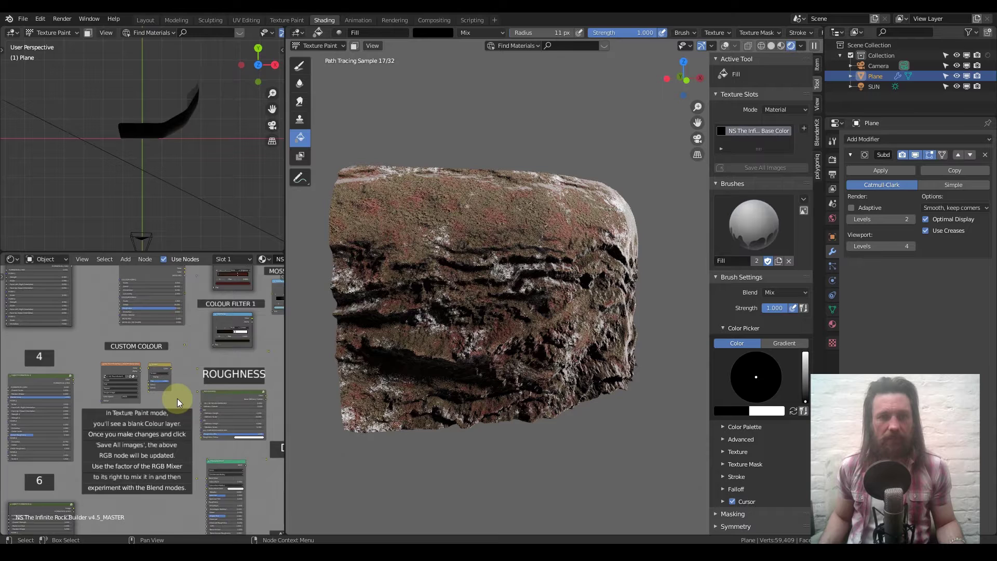
middle_drag(183, 383, 109, 344)
scroll(134, 372, up, 5)
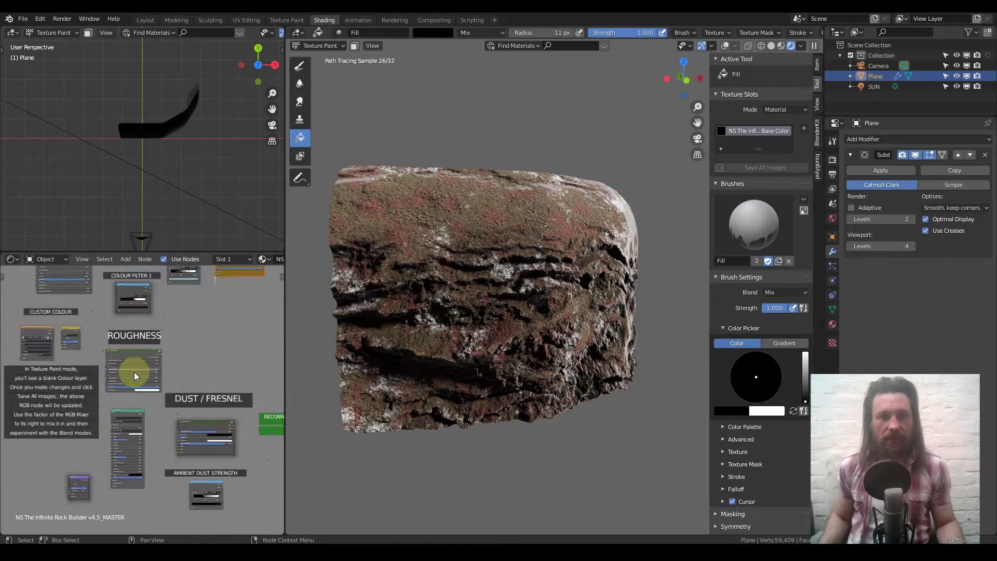
scroll(138, 395, up, 2)
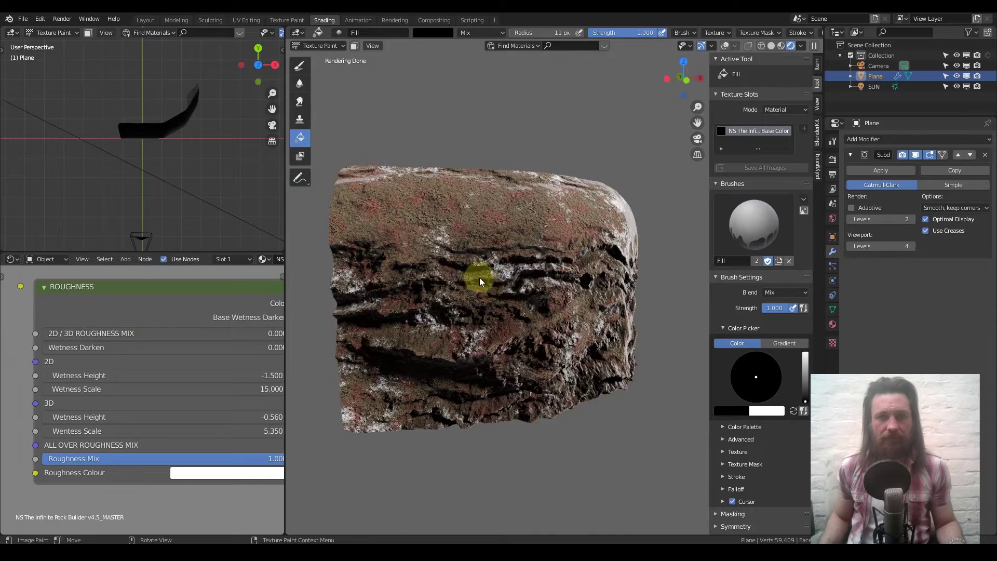
middle_drag(478, 277, 276, 296)
middle_drag(173, 423, 160, 341)
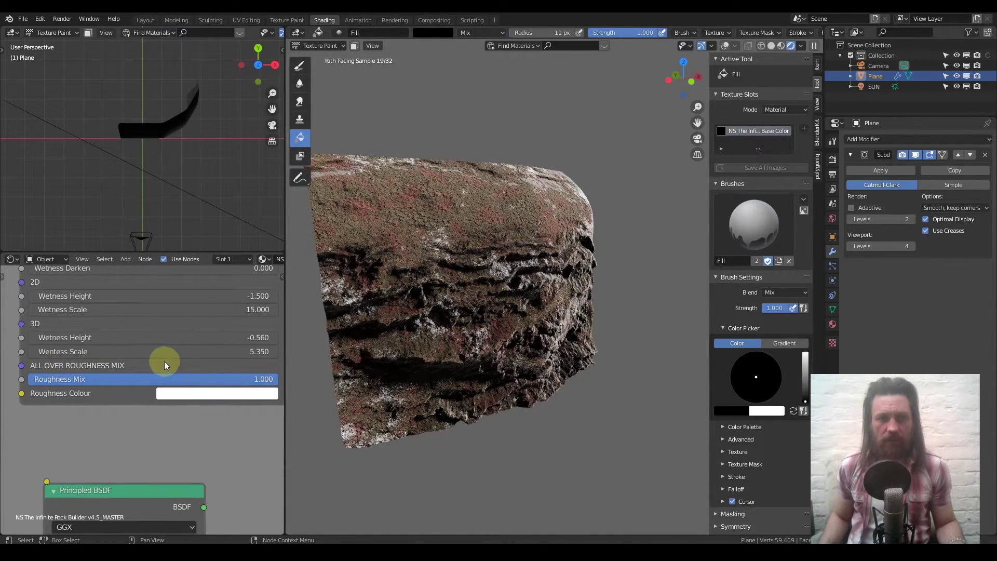
middle_drag(204, 327, 204, 346)
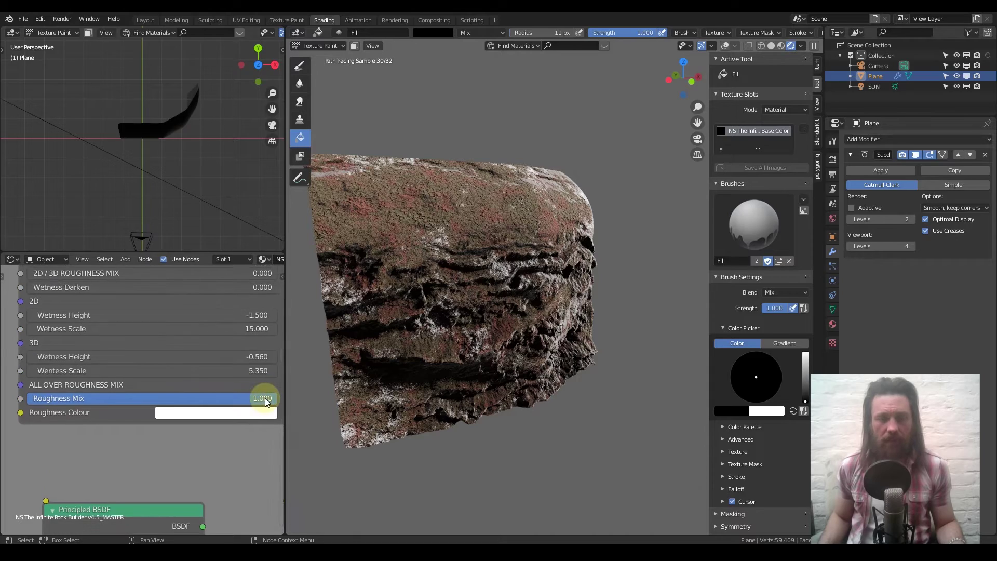
drag(267, 396, 31, 398)
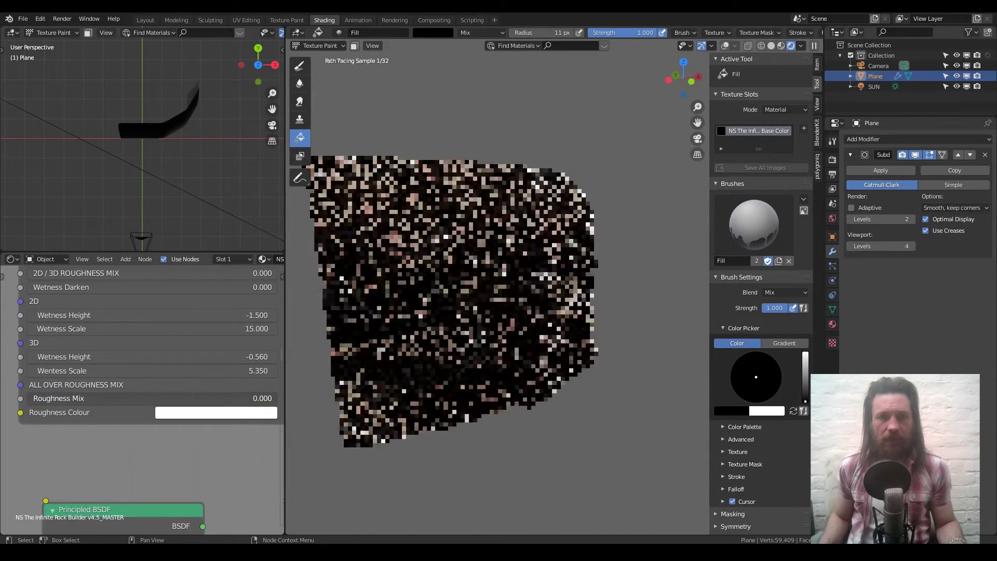
middle_drag(64, 309, 68, 347)
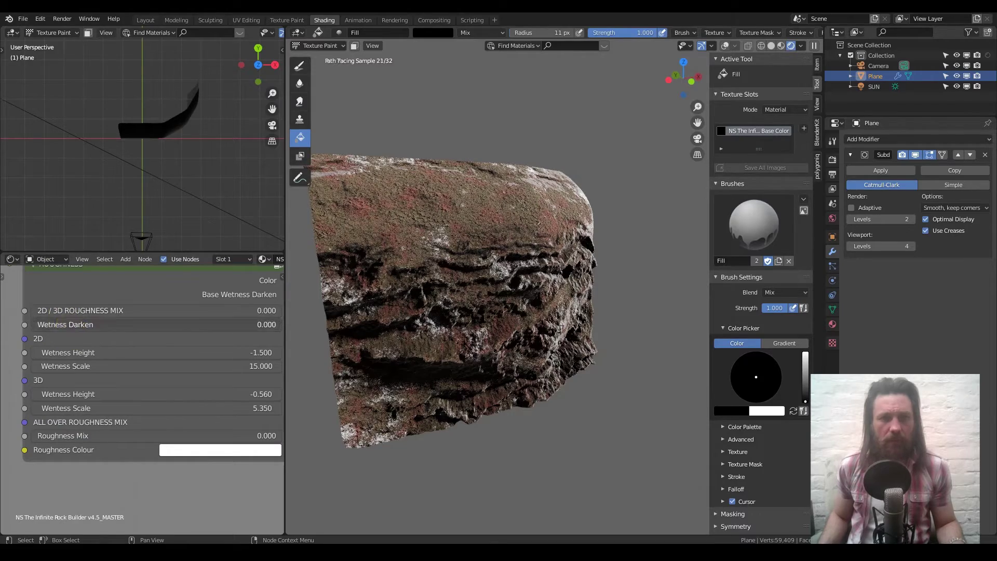
drag(71, 324, 285, 325)
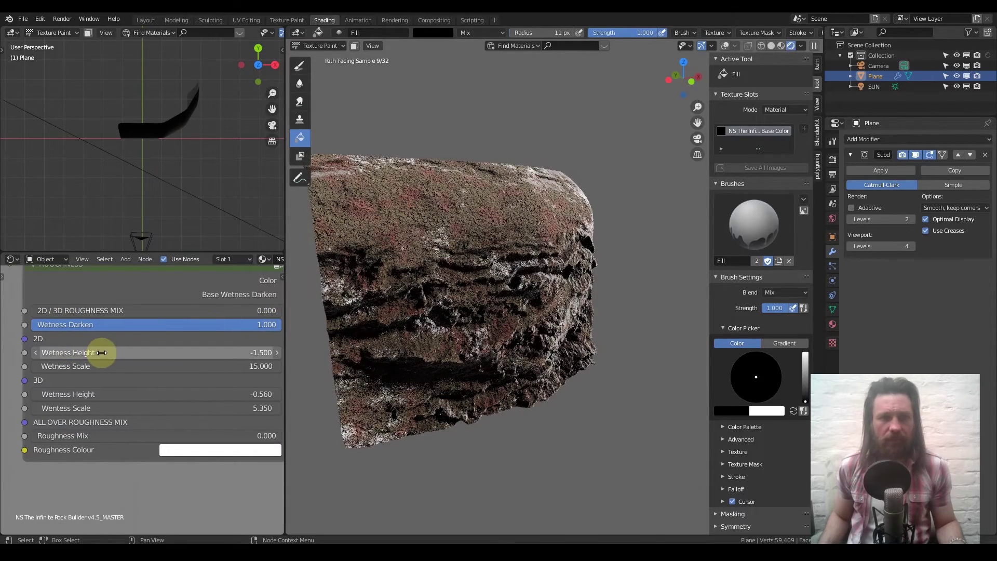
- Set the 2D Wetness Height to -0.590 and Wetness Darken to 0.568 on the ROUGHNESS node
drag(109, 353, 107, 352)
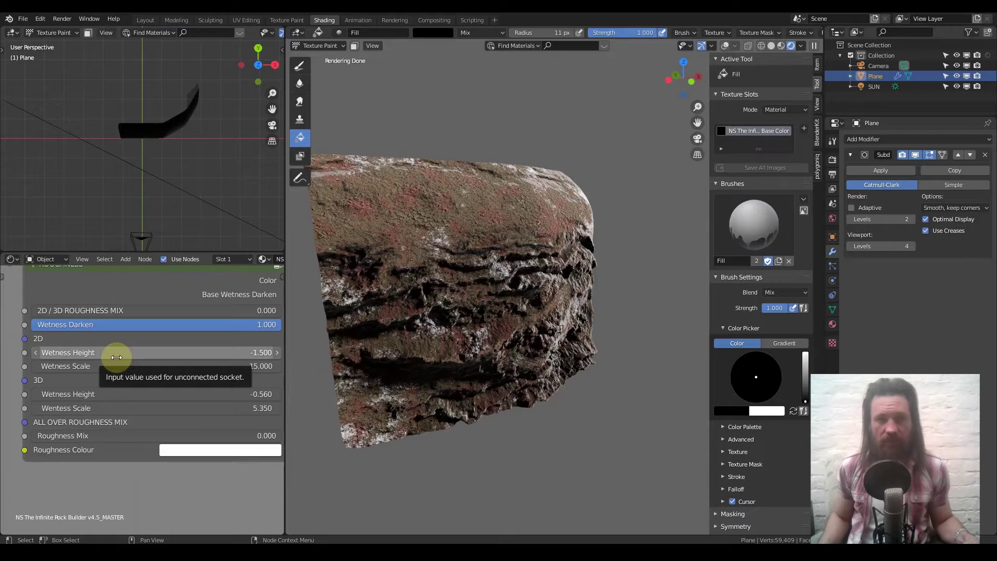
mouse_move(116, 357)
mouse_down()
mouse_move(164, 357)
mouse_move(120, 353)
mouse_up()
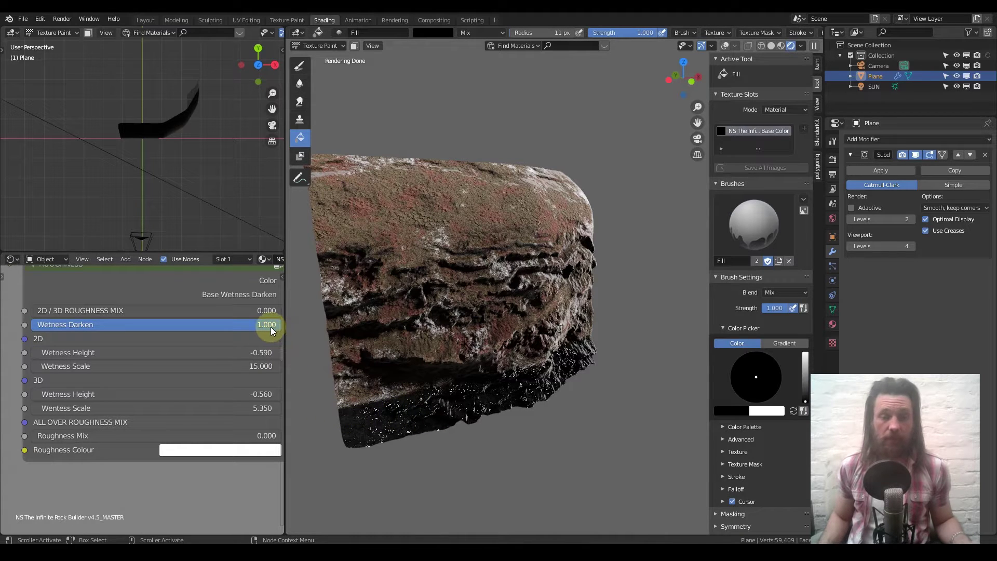
drag(279, 327, 173, 327)
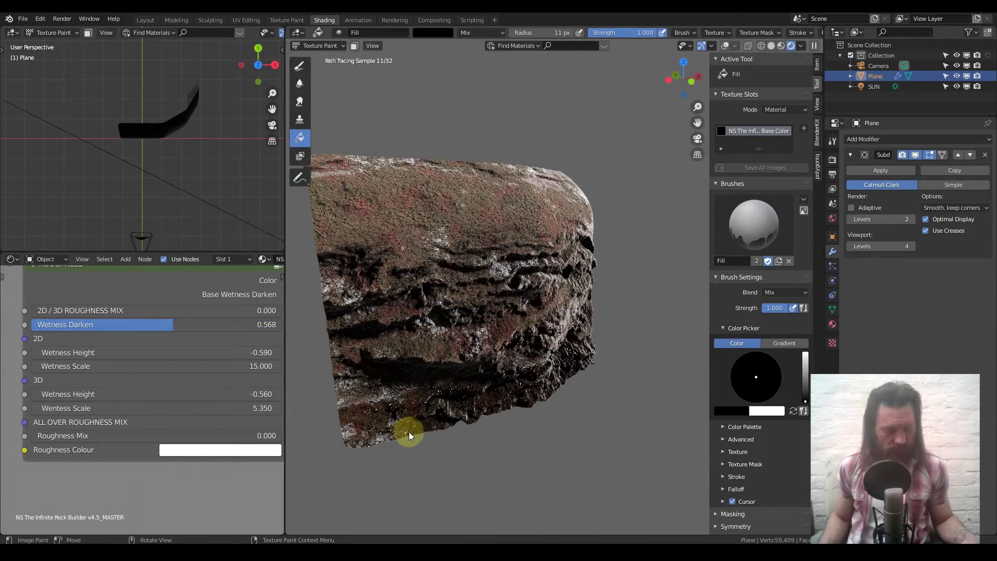
scroll(409, 425, up, 6)
scroll(394, 337, down, 6)
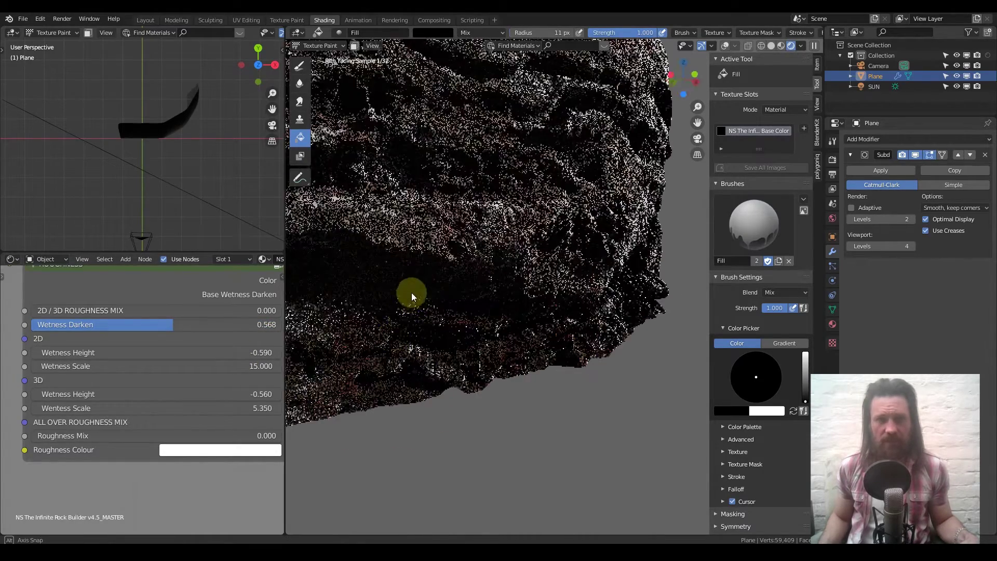
mouse_move(392, 325)
middle_down()
mouse_move(455, 317)
mouse_move(418, 351)
mouse_move(231, 345)
middle_up()
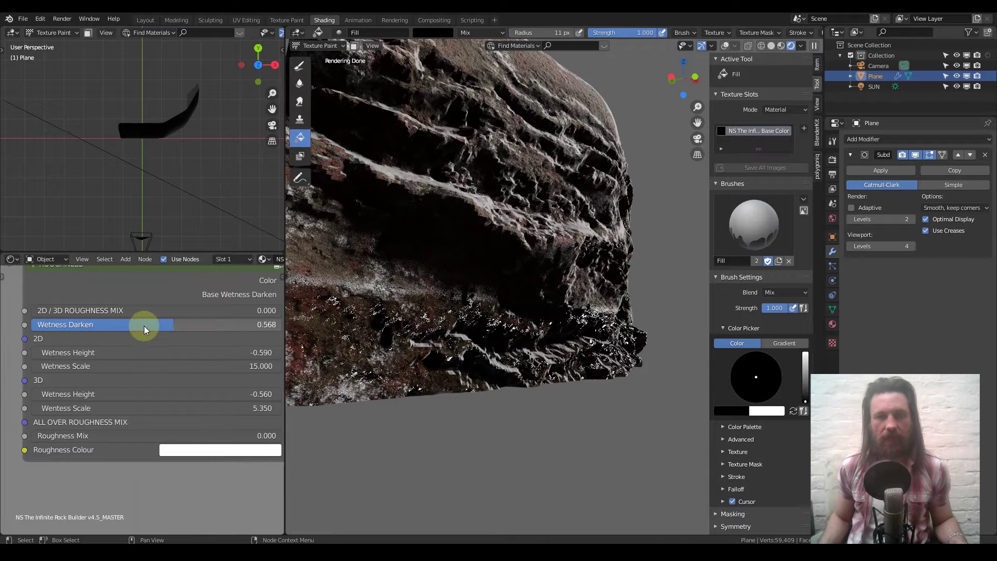
scroll(144, 329, down, 2)
scroll(503, 250, down, 5)
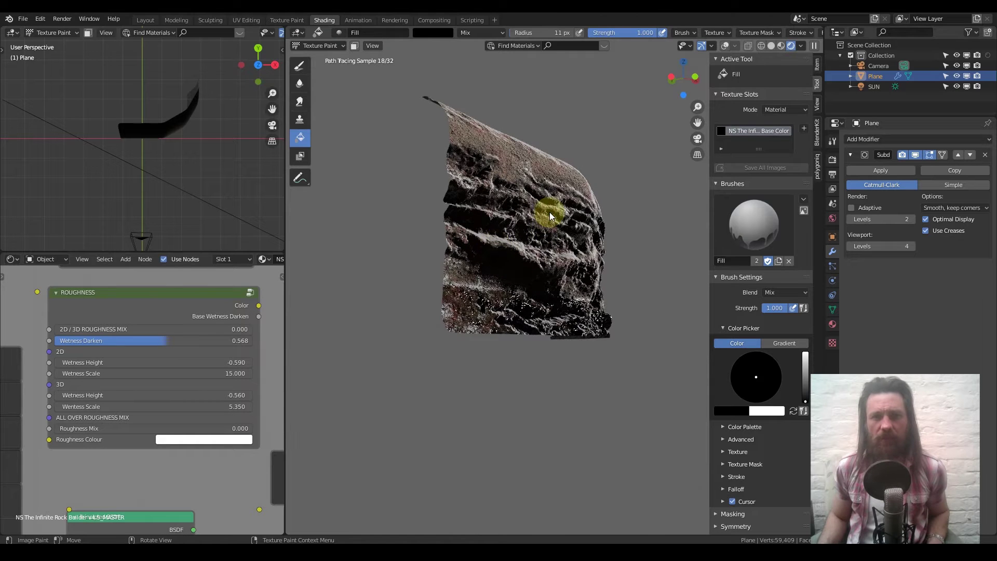
- Switch the plane out of Texture Paint into Object Mode, staying in the Shading workspace
click(630, 229)
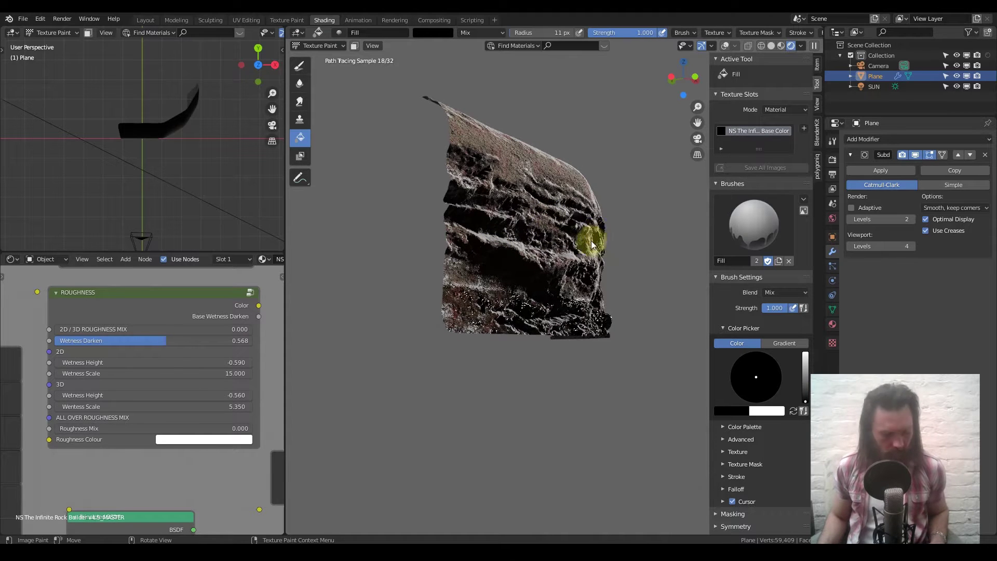
right_click(173, 352)
click(478, 237)
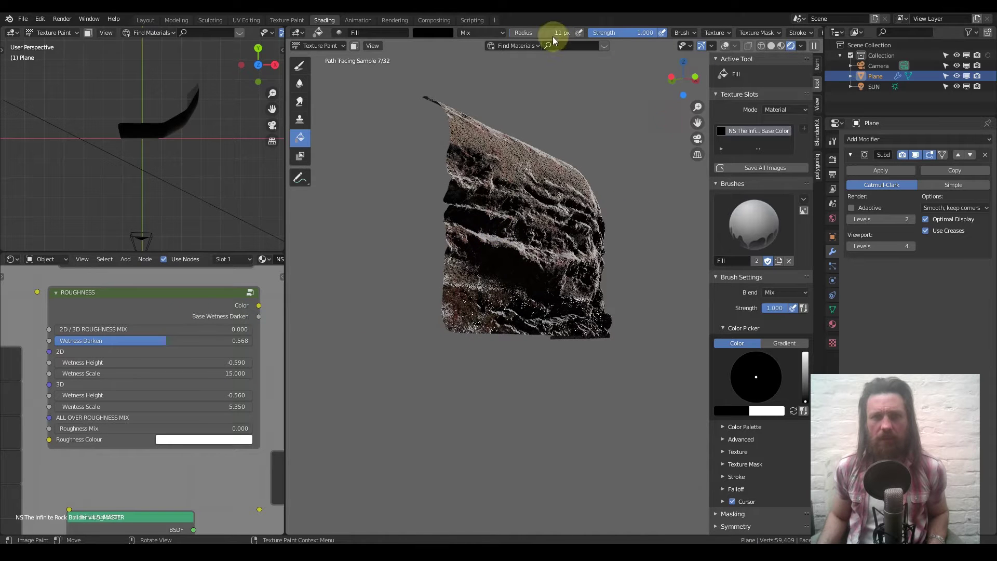
click(358, 20)
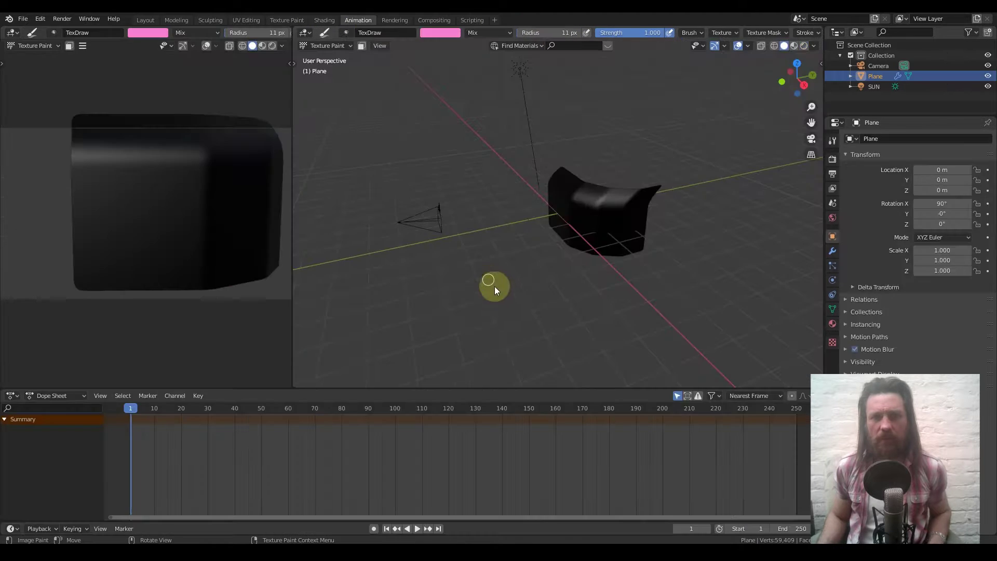
click(327, 23)
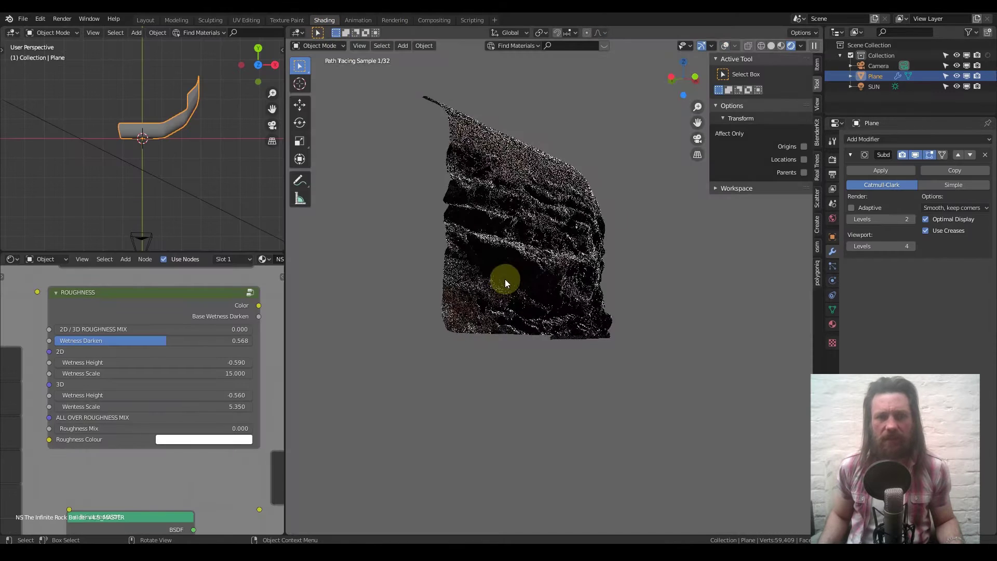
- Add an ico sphere and move it about 1.86 m along negative global Y, in front of the cliff plane
key(shift+a)
mouse_move(504, 276)
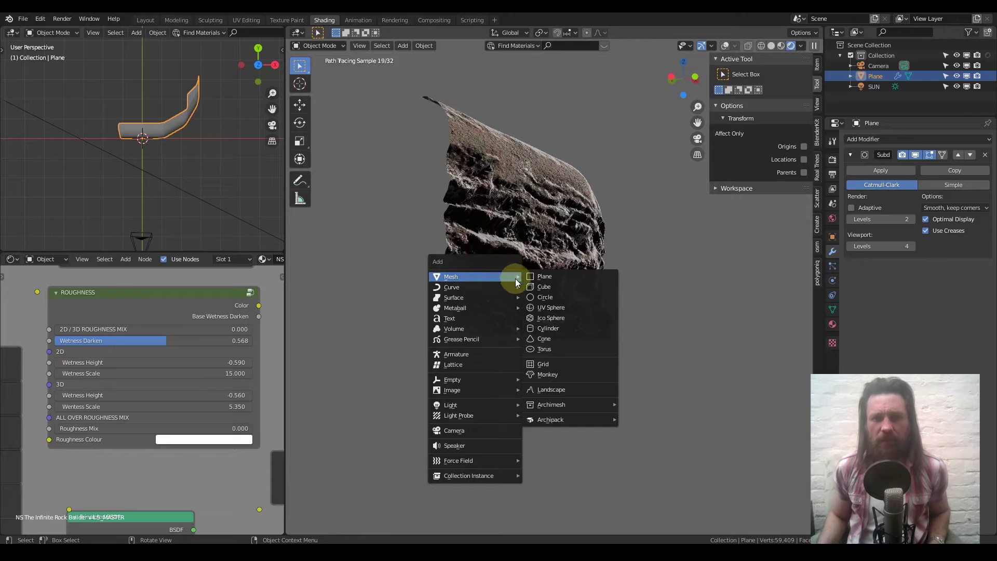
click(562, 317)
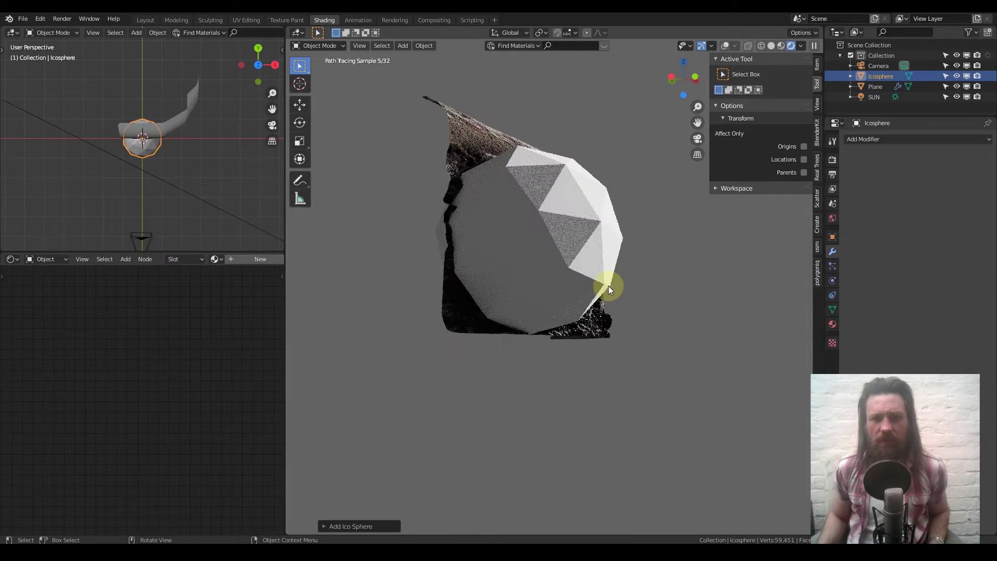
key(g)
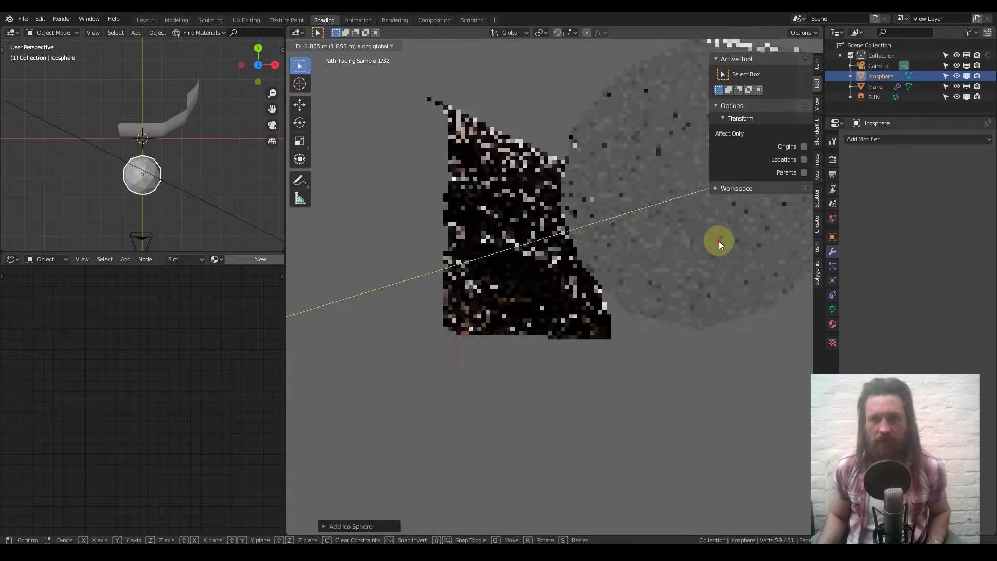
click(644, 238)
- Link the cliff plane's rock material to the ico sphere
middle_drag(643, 239, 765, 245)
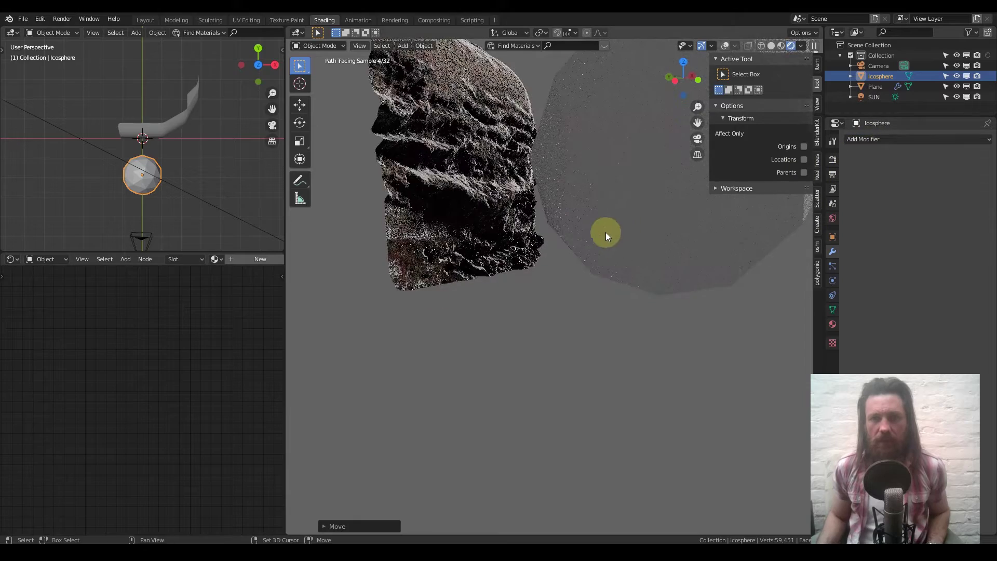
shift+middle_drag(603, 229, 571, 281)
shift+click(459, 210)
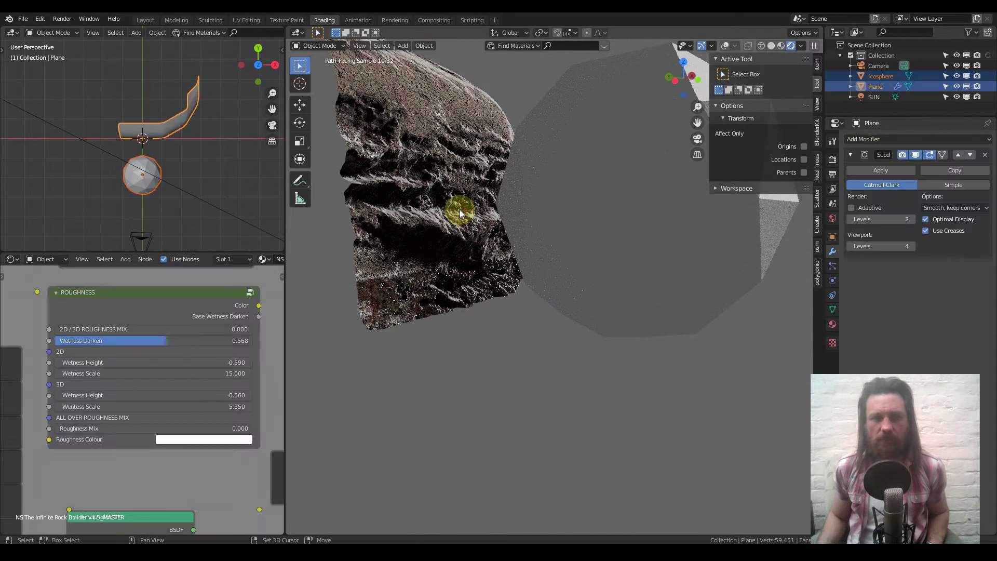
key(q)
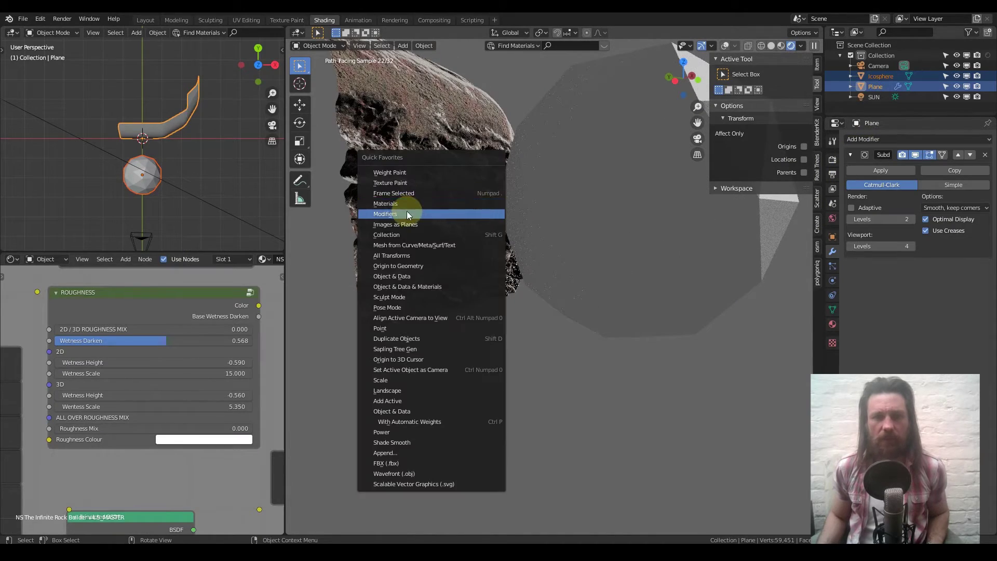
click(410, 203)
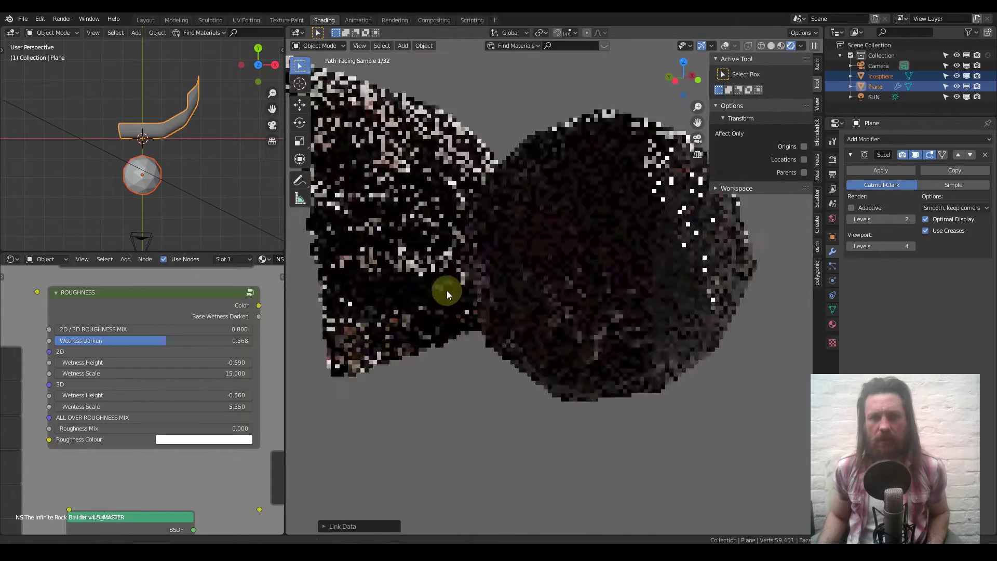
- Give the ico sphere alone a Subdivision Surface modifier with the viewport level set to 4
click(602, 211)
mouse_move(607, 282)
middle_down()
mouse_move(644, 275)
mouse_move(639, 269)
middle_up()
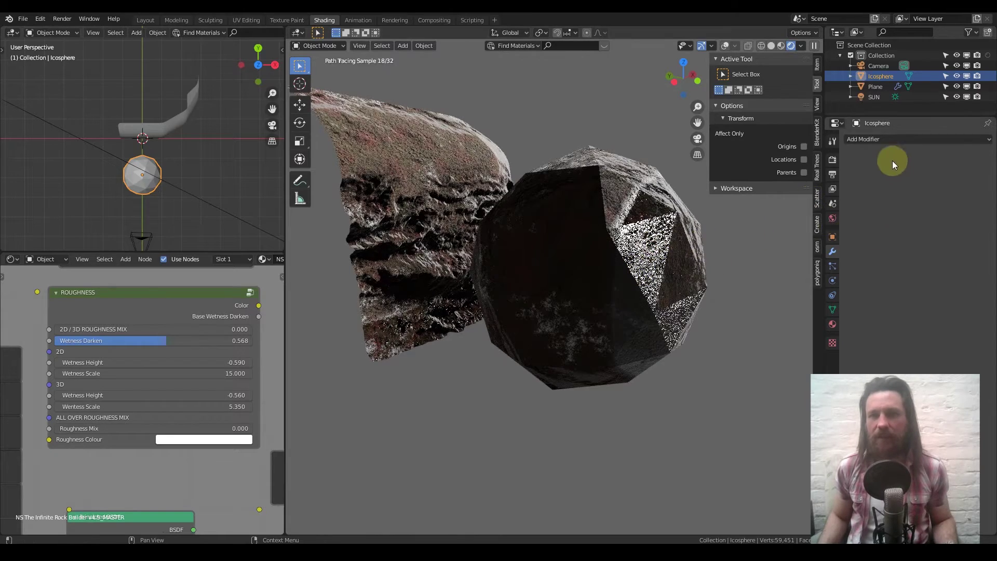
click(884, 140)
click(798, 311)
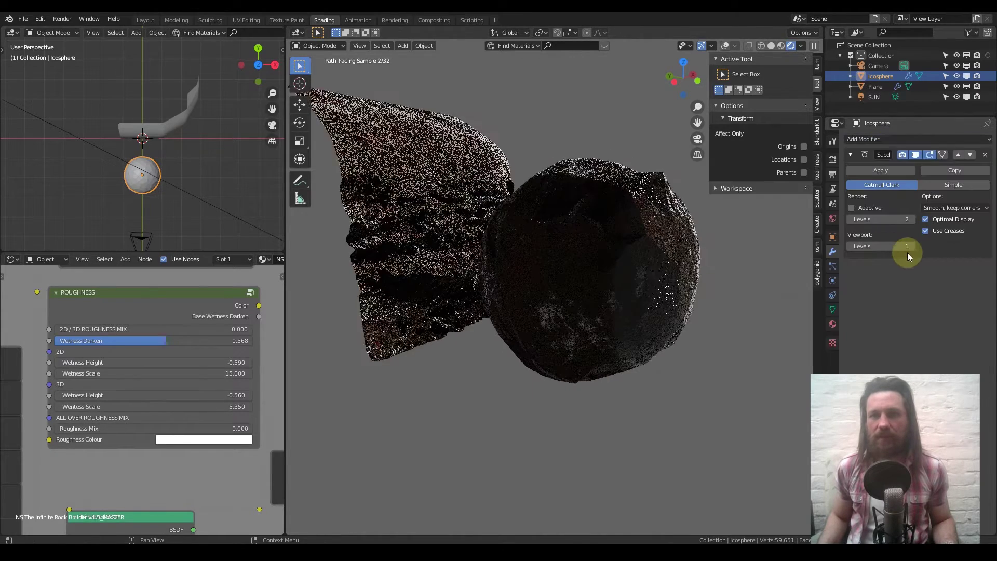
click(911, 246)
text(4)
key(Return)
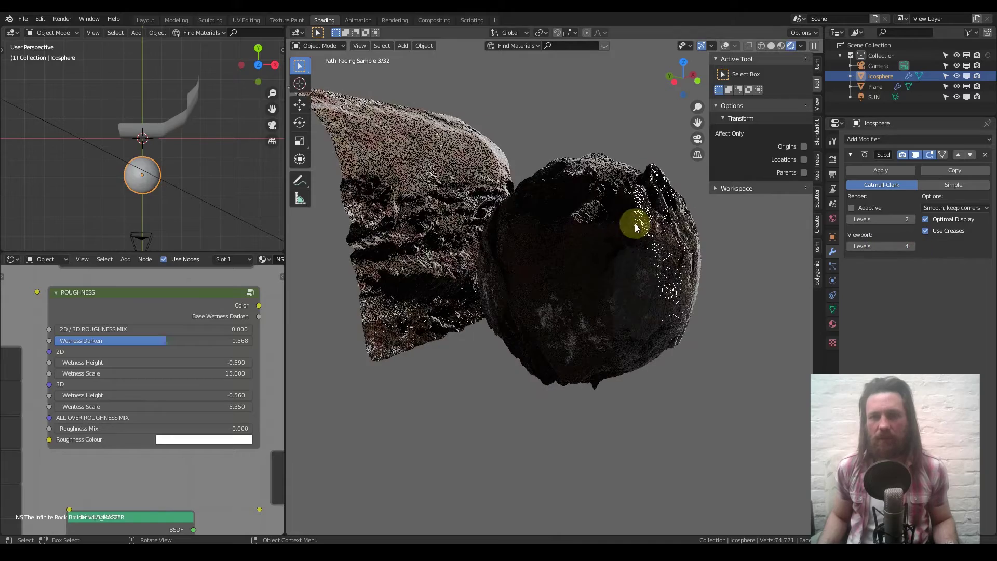
- Set 2D / 3D ROUGHNESS MIX to 1.000 on the ROUGHNESS node while viewing the sphere's lit side
mouse_move(645, 223)
middle_down()
mouse_move(629, 222)
mouse_move(717, 278)
middle_up()
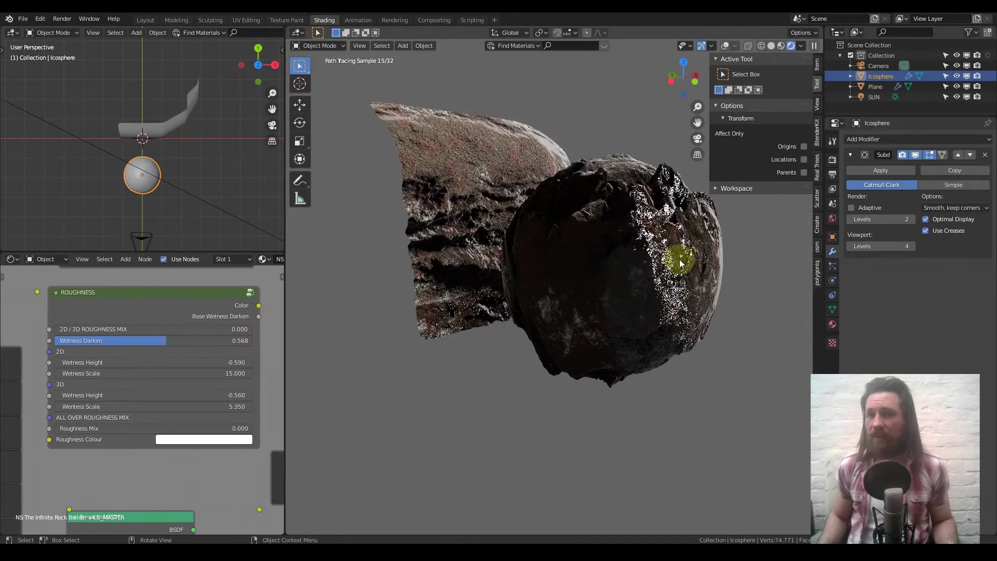
mouse_move(632, 310)
middle_down()
mouse_move(652, 286)
mouse_move(683, 280)
mouse_move(537, 289)
mouse_move(550, 364)
mouse_move(531, 207)
mouse_move(531, 281)
middle_up()
mouse_move(546, 222)
middle_down()
mouse_move(420, 216)
mouse_move(504, 261)
mouse_move(596, 267)
mouse_move(529, 218)
mouse_move(568, 341)
mouse_move(584, 300)
middle_up()
mouse_move(590, 382)
middle_down()
mouse_move(564, 355)
mouse_move(592, 403)
mouse_move(602, 319)
middle_up()
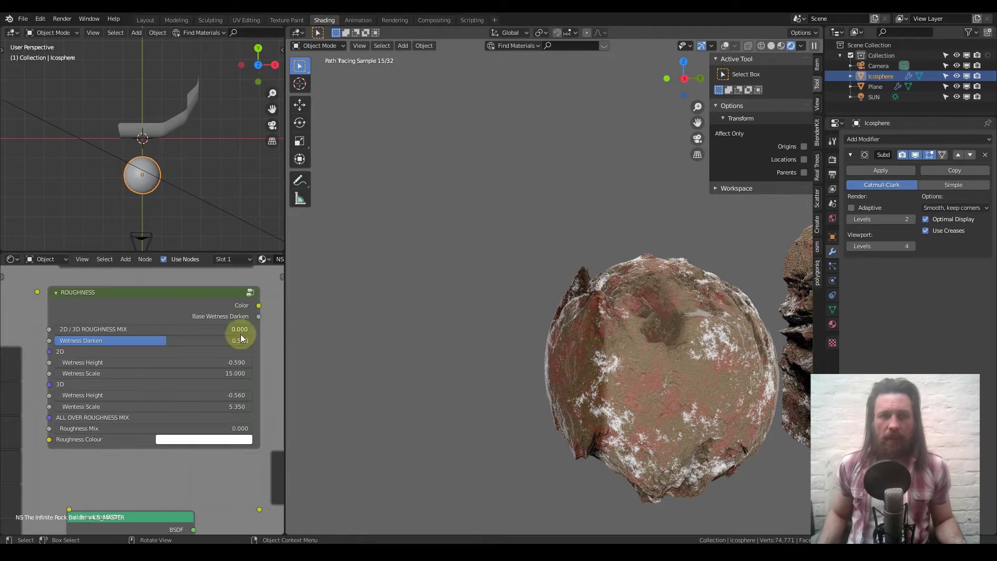
drag(73, 329, 252, 329)
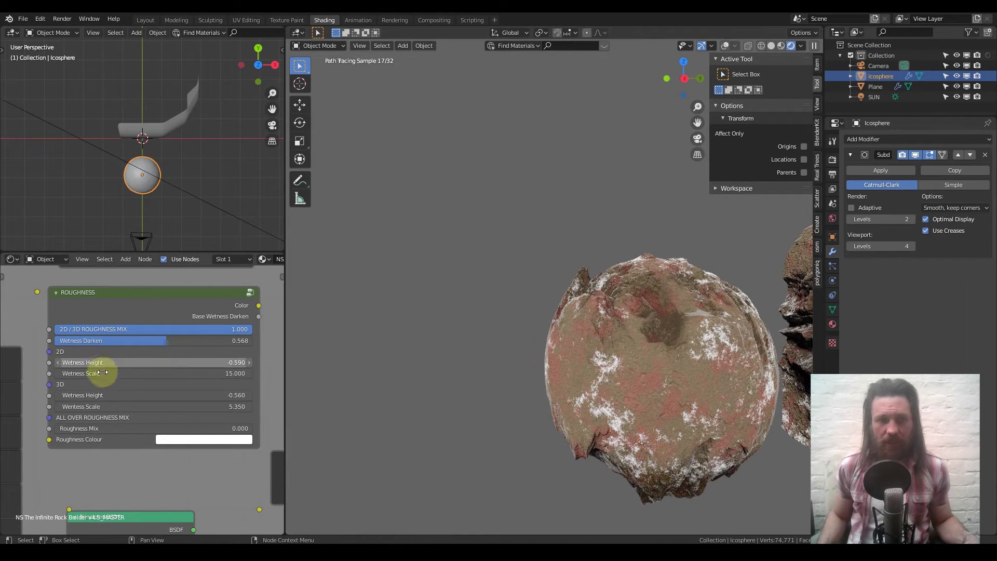
- Set the 3D Wetness Height to -0.030 and inspect the wetness line around the ico sphere
scroll(104, 406, up, 2)
middle_drag(106, 406, 82, 278)
ctrl+scroll(125, 356, right, 1)
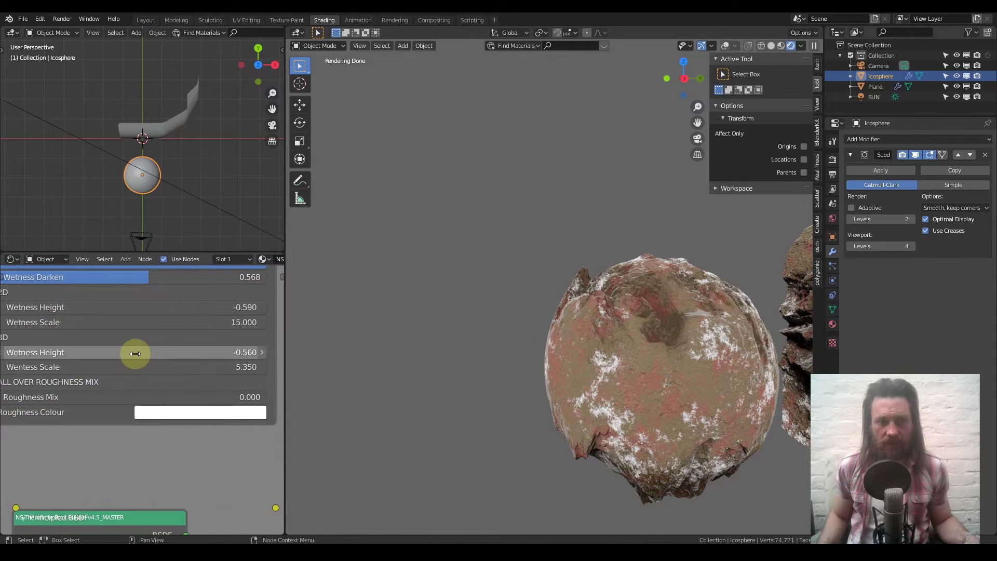
drag(124, 352, 167, 352)
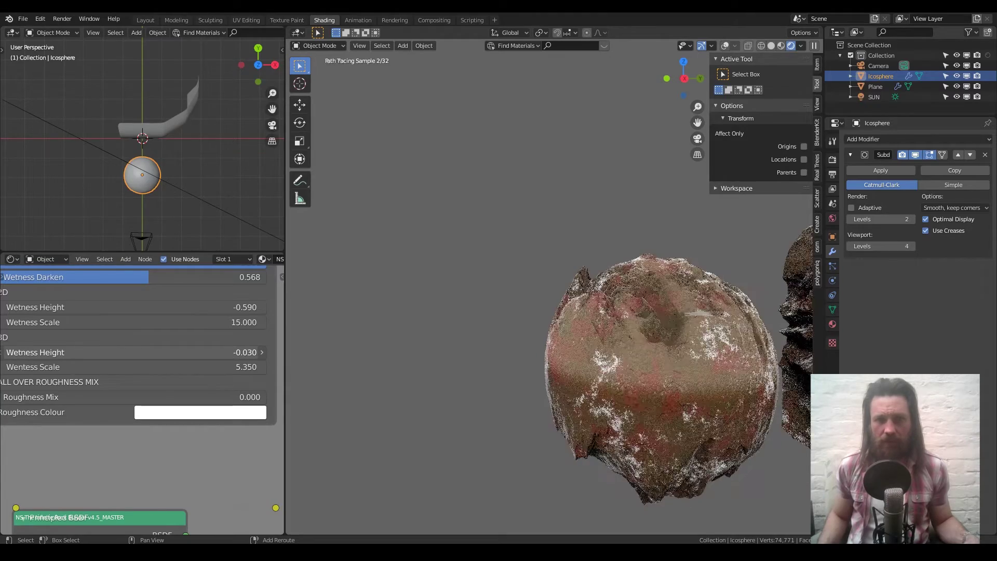
mouse_move(608, 387)
middle_down()
mouse_move(576, 363)
mouse_move(564, 370)
mouse_move(684, 465)
mouse_move(552, 301)
mouse_move(528, 297)
middle_up()
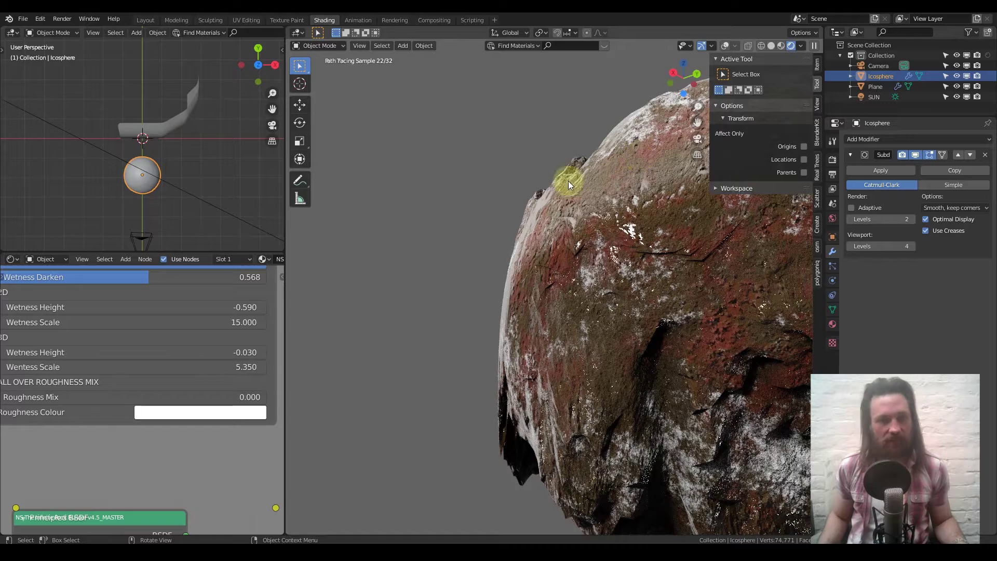
scroll(655, 339, down, 5)
middle_drag(628, 338, 592, 306)
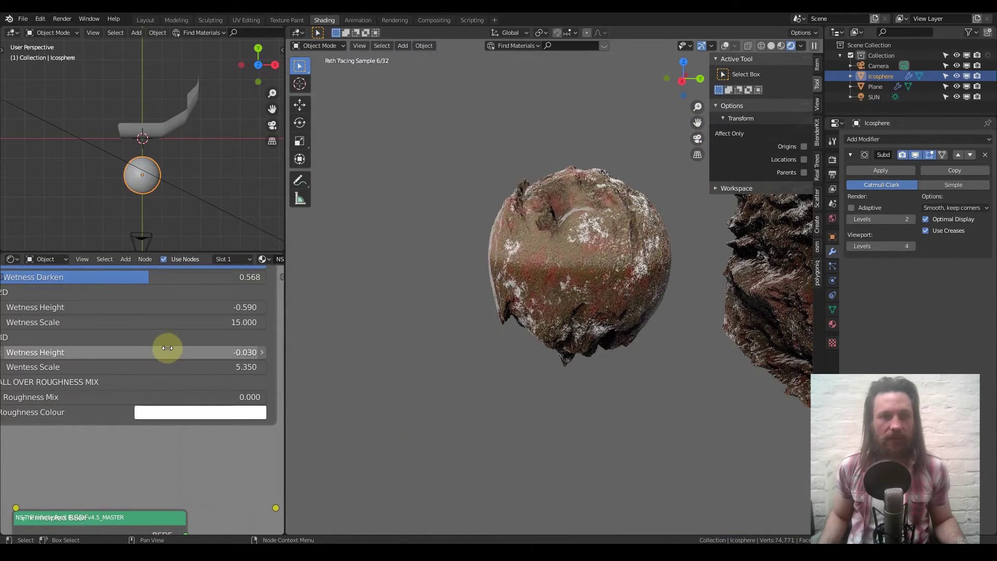
- Lower the 3D Wetness Height to -1.500, and raise it back up to 0
scroll(124, 363, down, 2)
scroll(99, 402, up, 4)
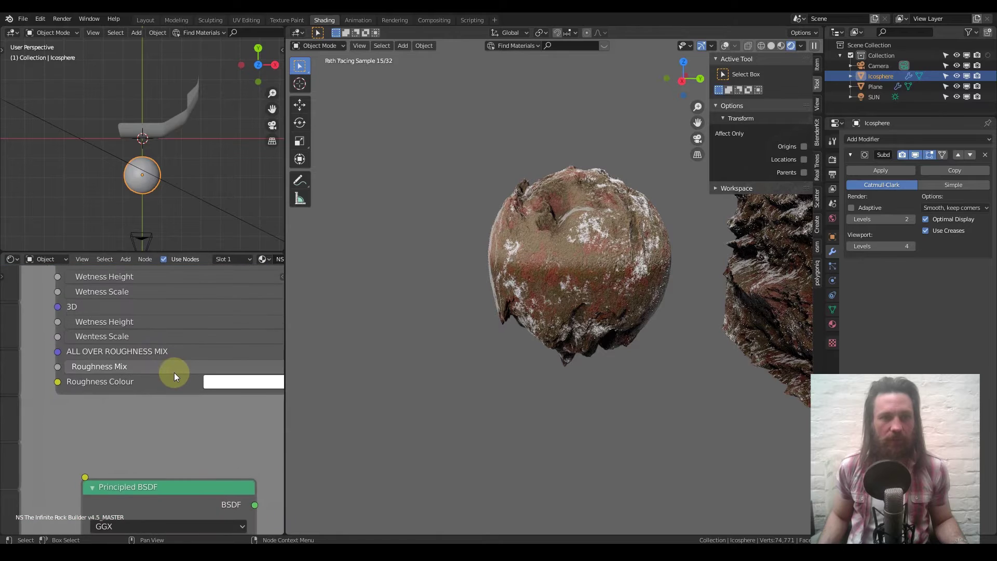
scroll(503, 308, down, 3)
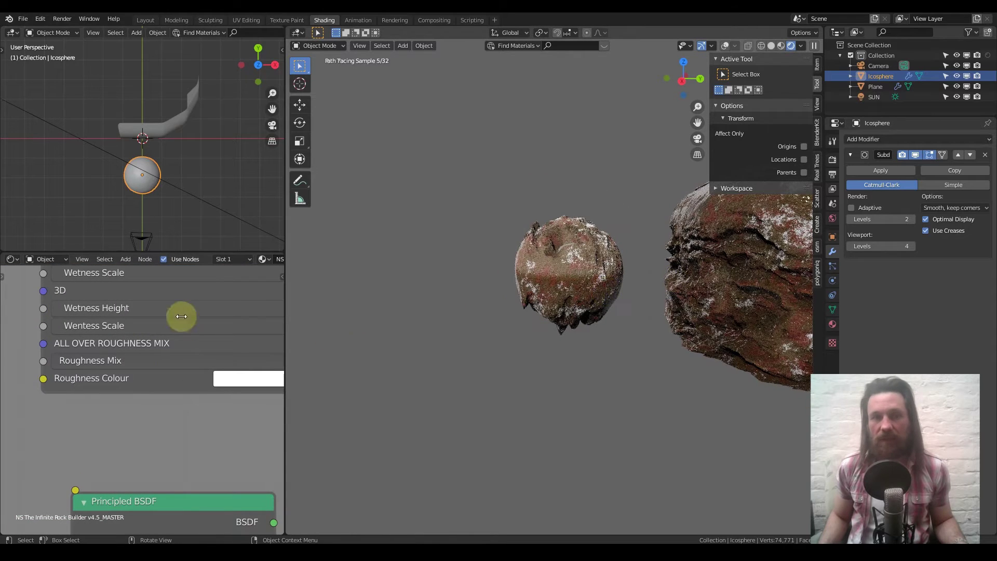
scroll(193, 327, down, 2)
middle_drag(199, 321, 171, 354)
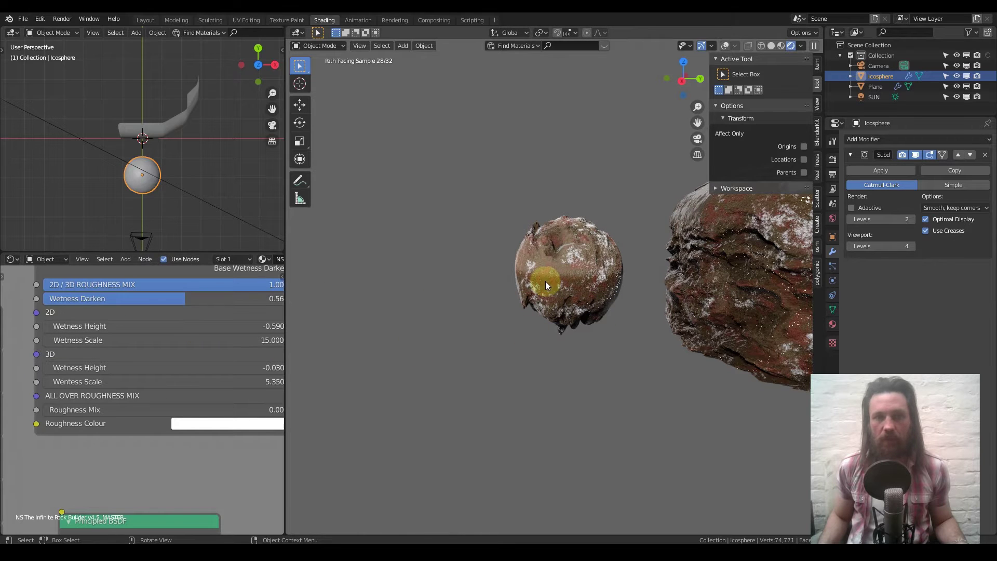
drag(163, 369, 119, 369)
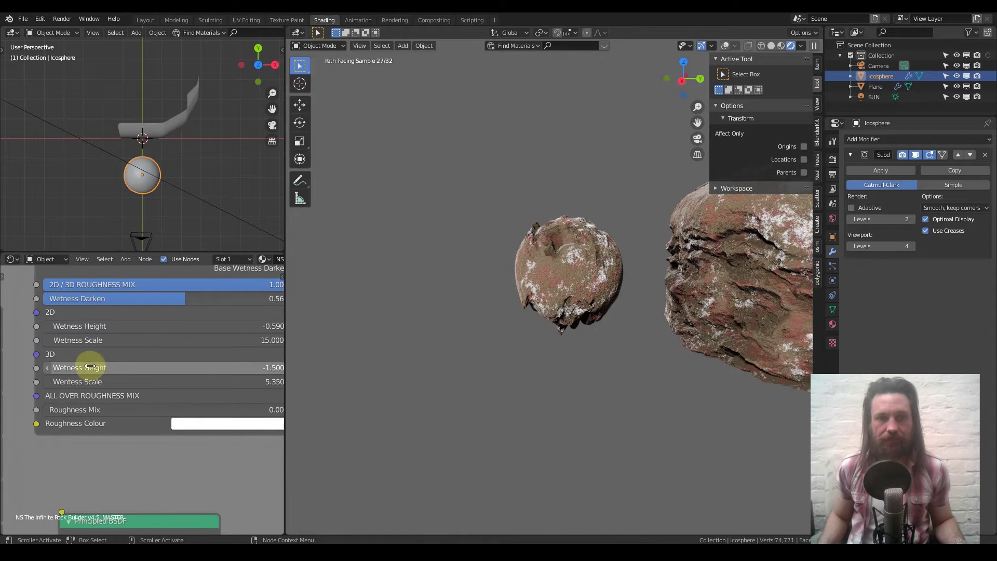
drag(91, 368, 135, 367)
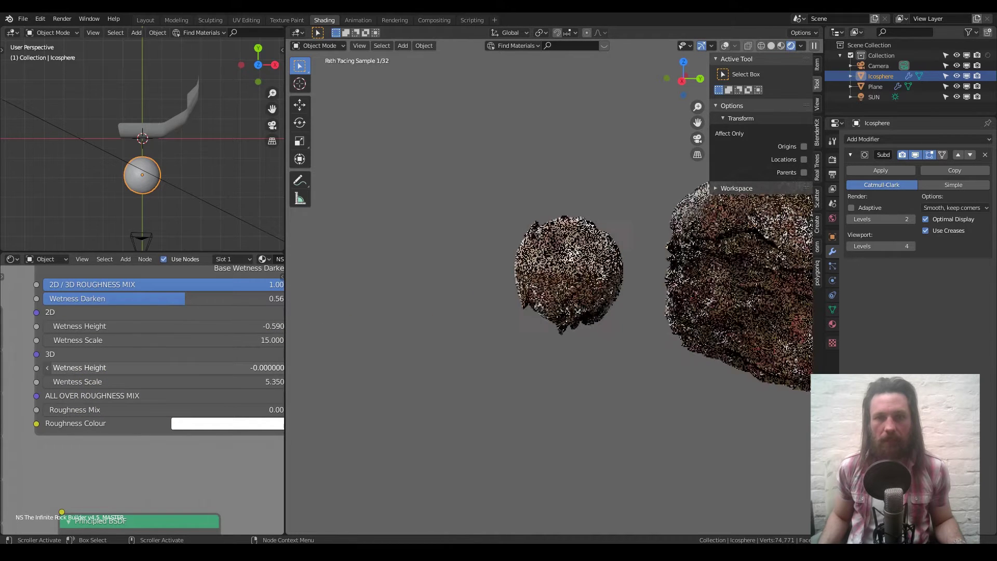
- Set the all-over Roughness Mix to 1.000 on the ROUGHNESS node
middle_drag(99, 403, 101, 385)
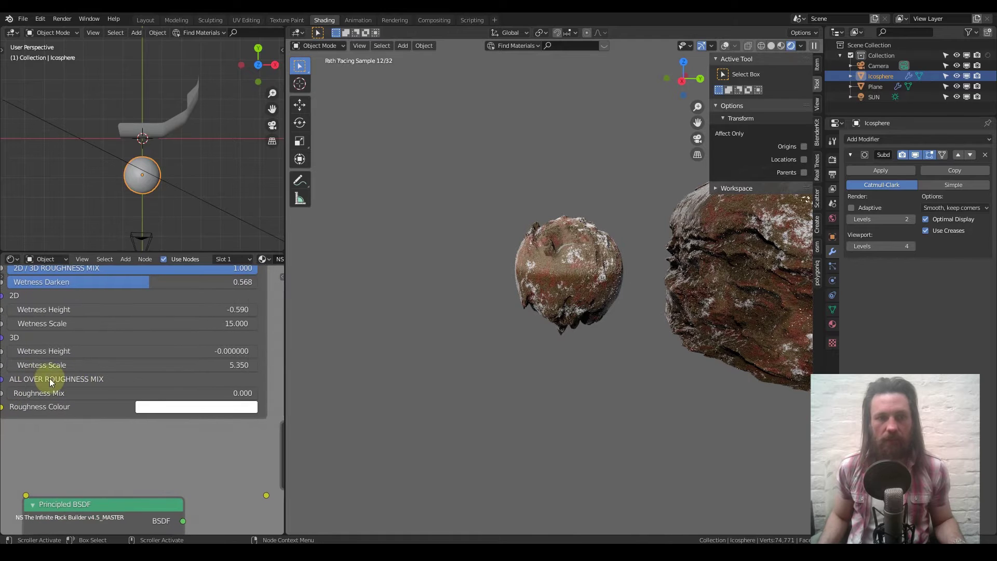
click(179, 377)
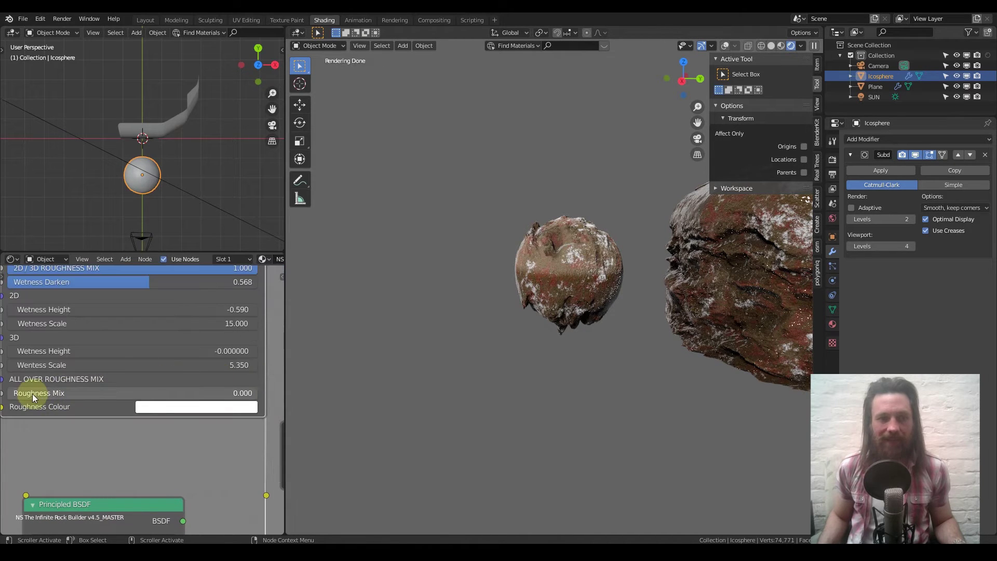
middle_drag(42, 382, 44, 360)
drag(27, 372, 259, 372)
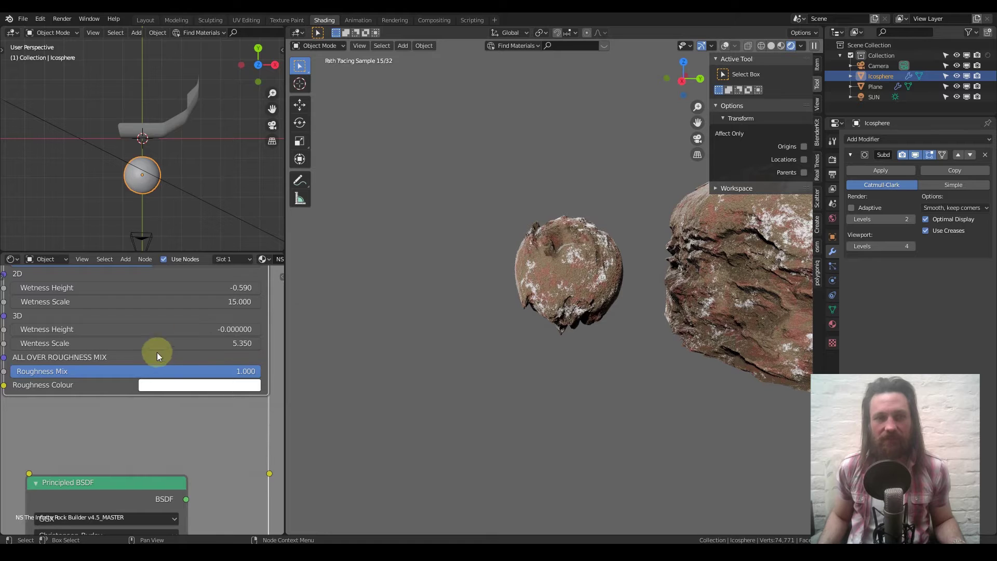
- Try black as the all-over Roughness Colour, undo it, and set the Roughness Mix to 0.000
click(222, 388)
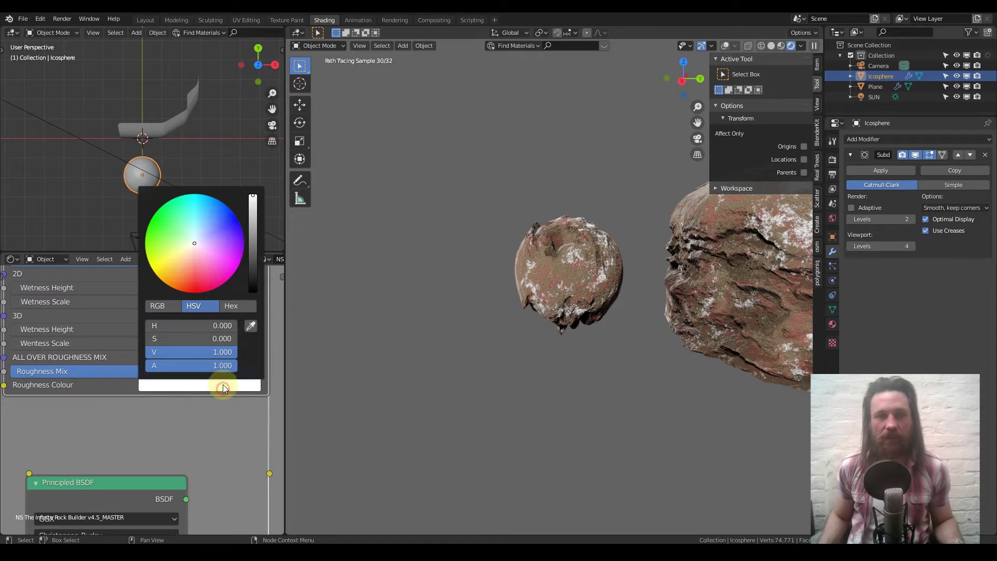
drag(252, 280, 247, 290)
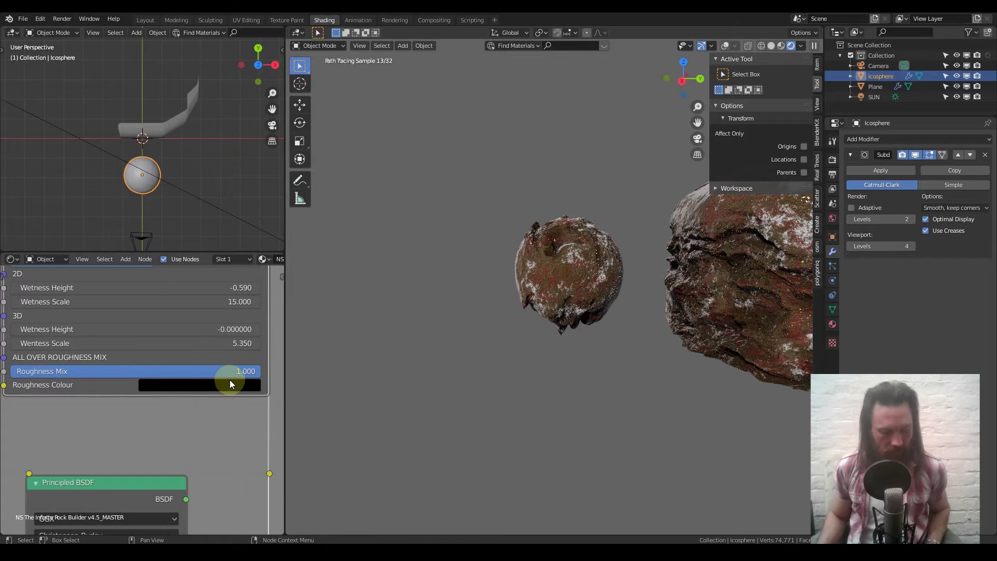
key(ctrl+z)
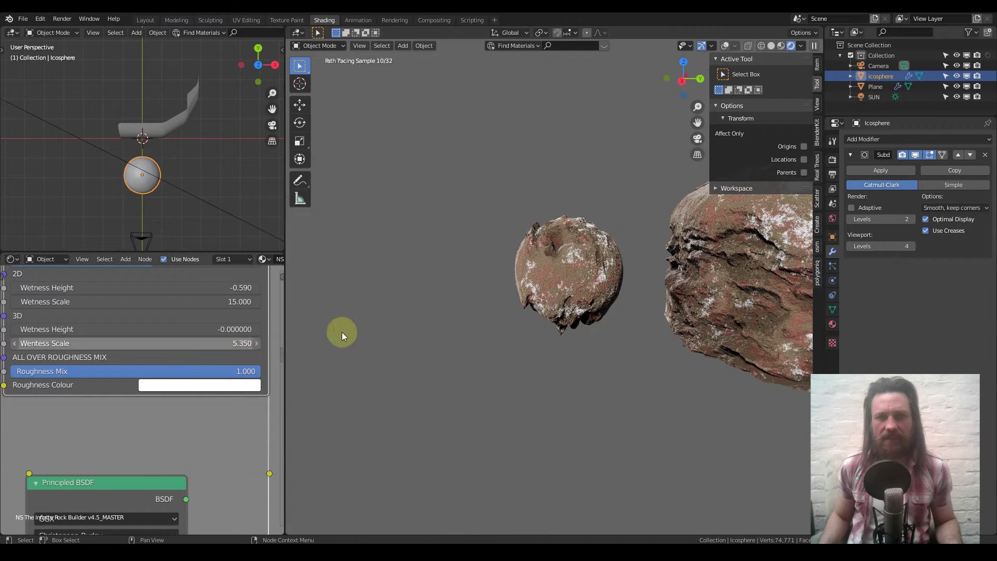
scroll(132, 346, down, 3)
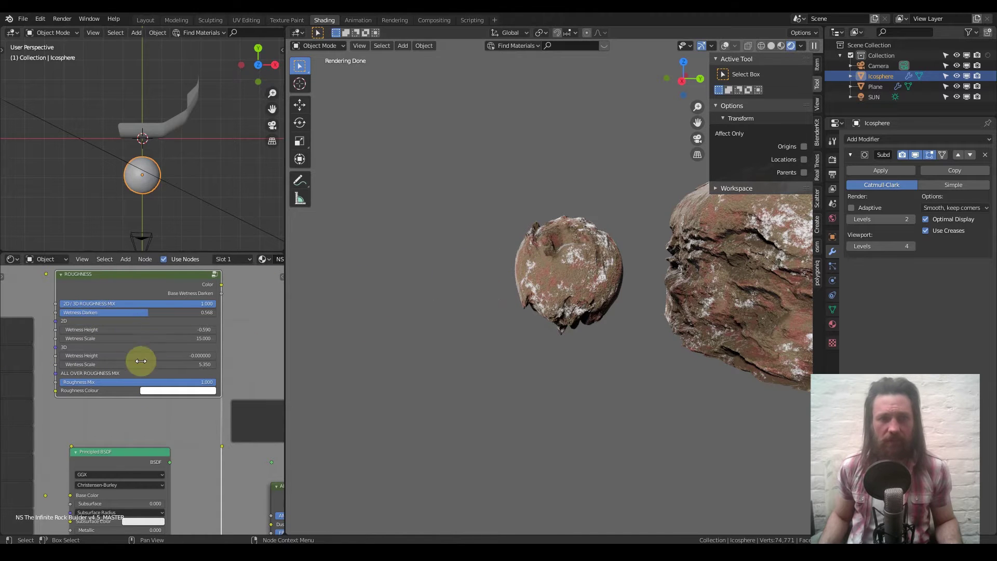
drag(207, 382, 140, 388)
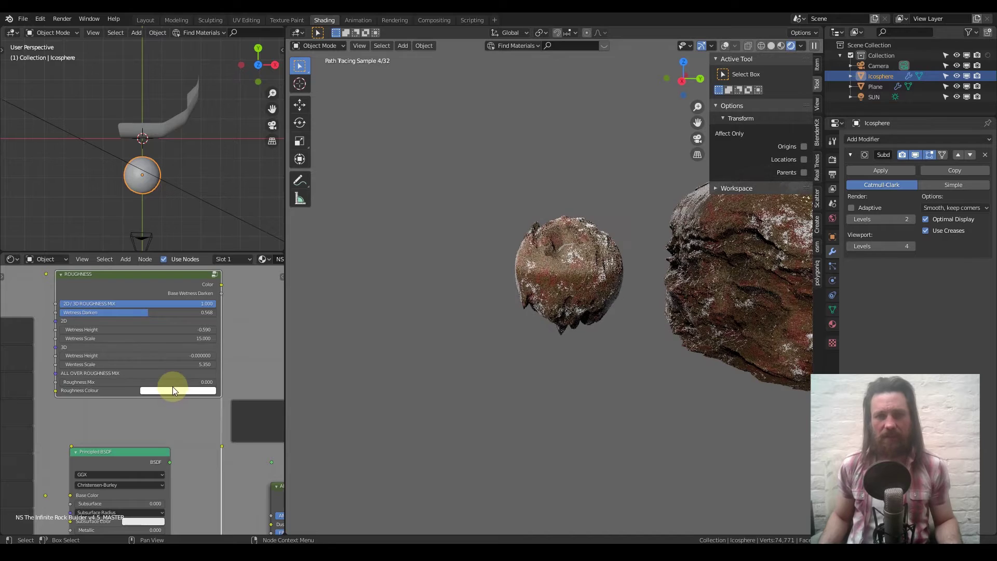
- Examine the Principled BSDF inputs, the Bump node and the DUST / FRESNEL section of the rock material
scroll(173, 386, down, 1)
scroll(175, 390, down, 4)
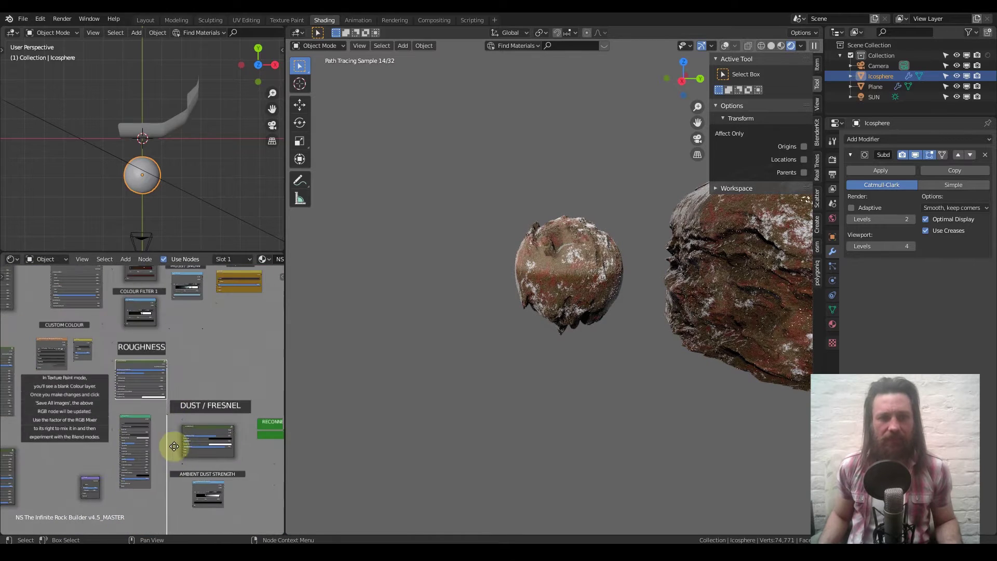
middle_drag(173, 444, 161, 369)
scroll(160, 369, up, 3)
scroll(160, 365, up, 6)
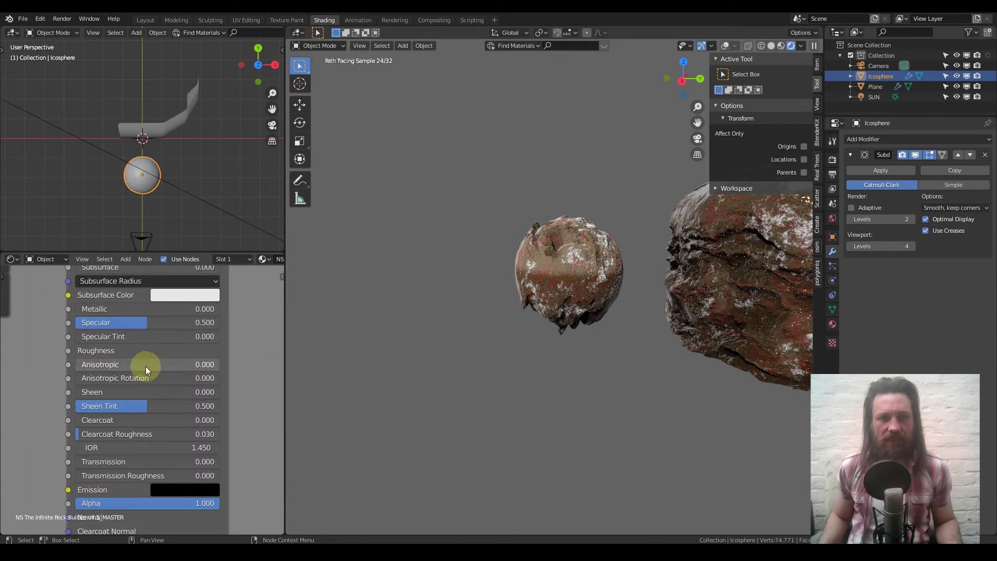
middle_drag(119, 331, 103, 347)
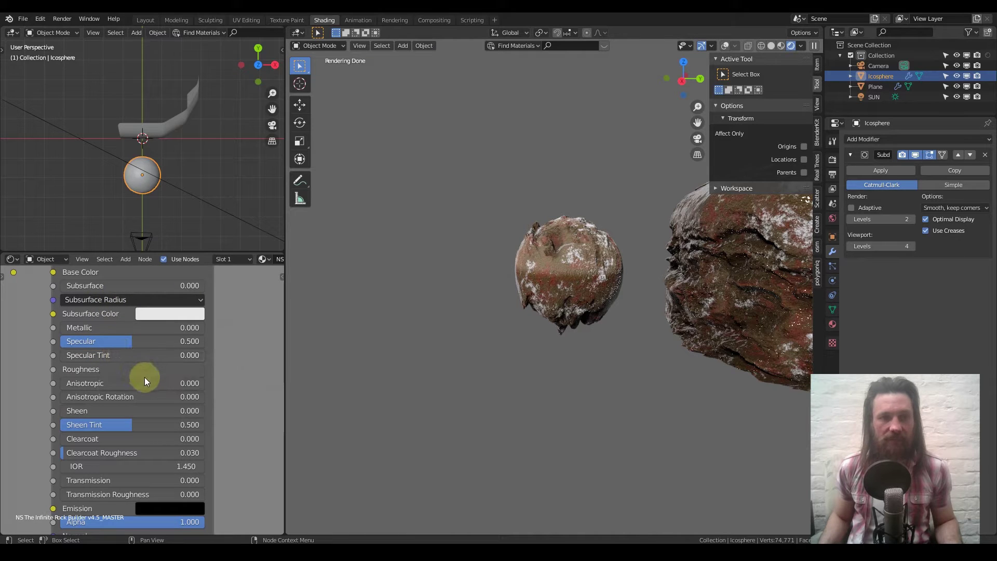
scroll(145, 377, down, 5)
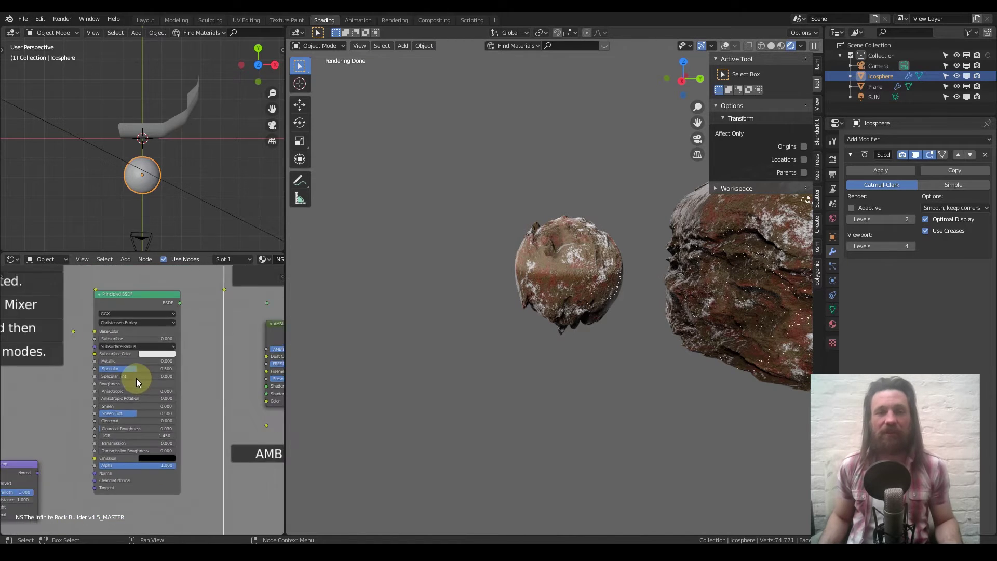
scroll(135, 371, up, 2)
scroll(135, 345, down, 4)
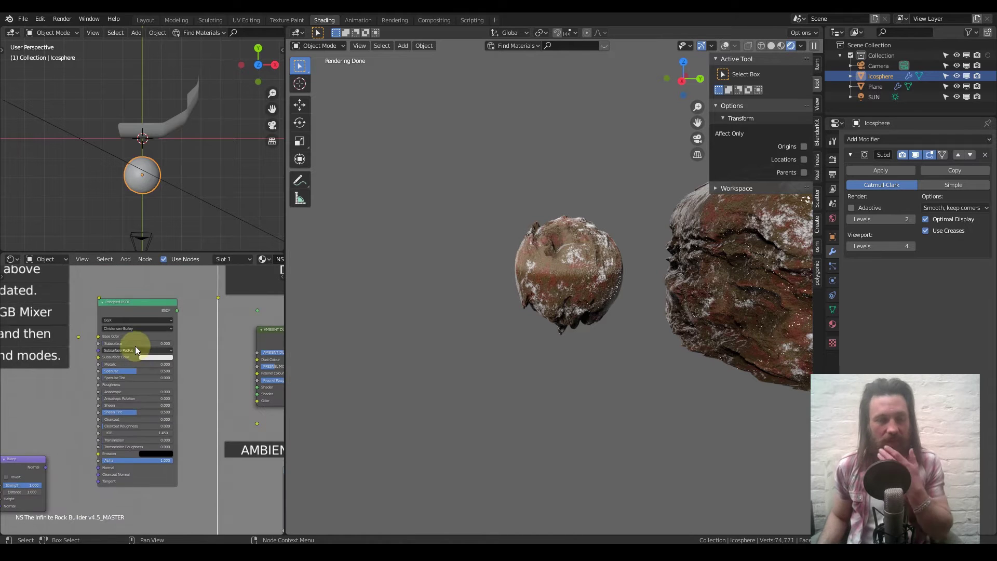
scroll(135, 369, up, 3)
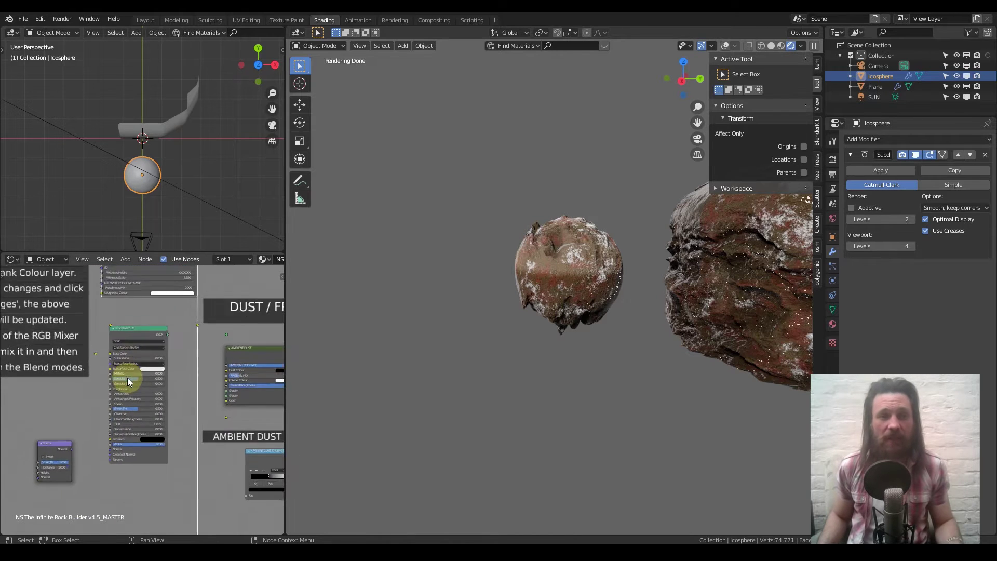
scroll(114, 403, up, 5)
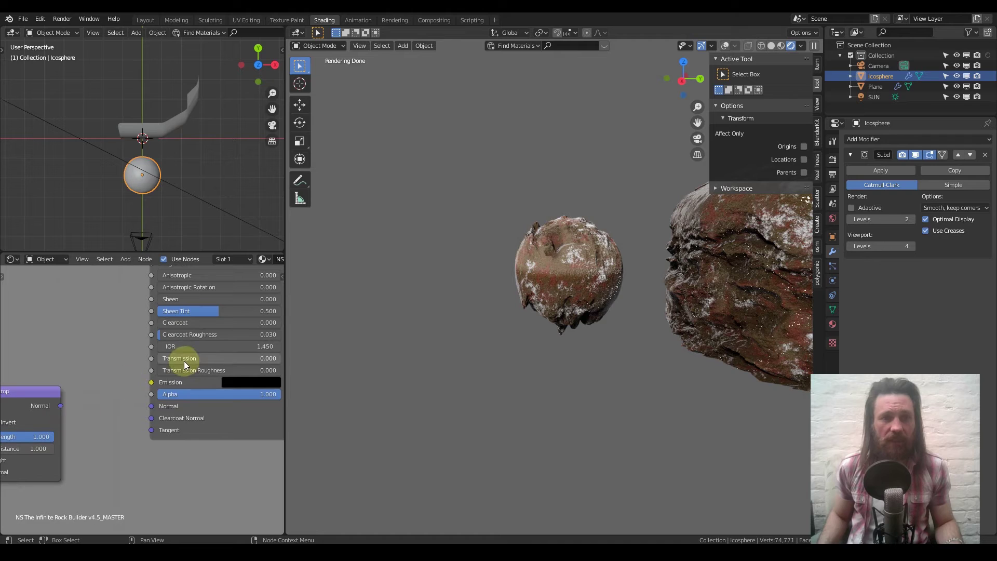
scroll(130, 376, down, 8)
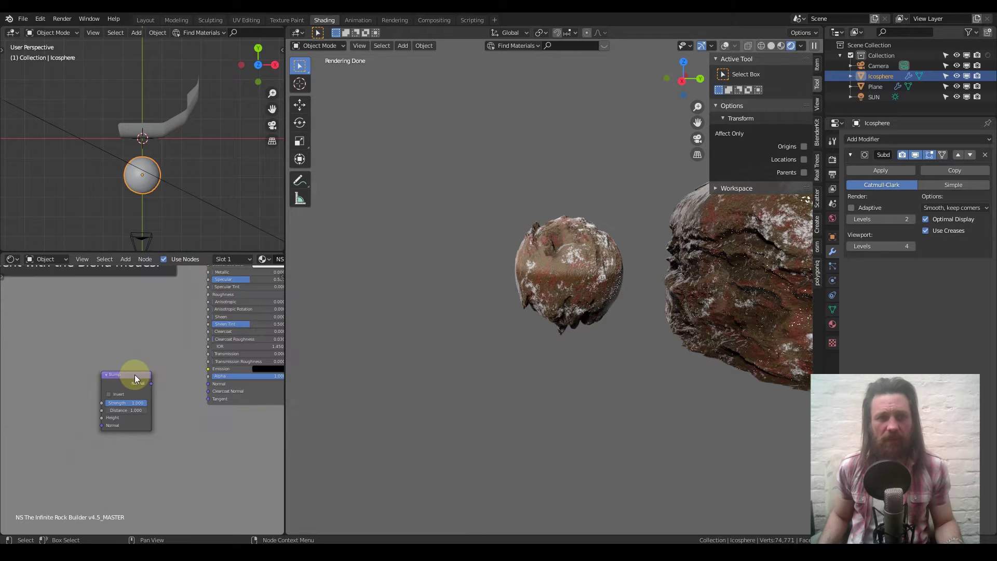
middle_drag(158, 369, 98, 379)
scroll(147, 361, up, 4)
middle_drag(152, 396, 130, 367)
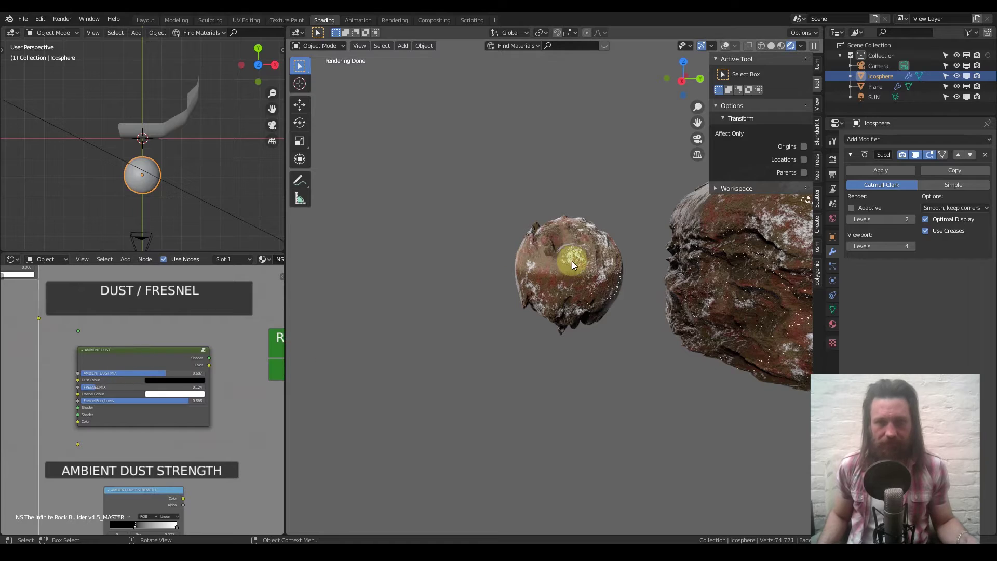
mouse_move(620, 263)
middle_down()
mouse_move(819, 255)
mouse_move(733, 248)
middle_up()
click(597, 261)
key(x)
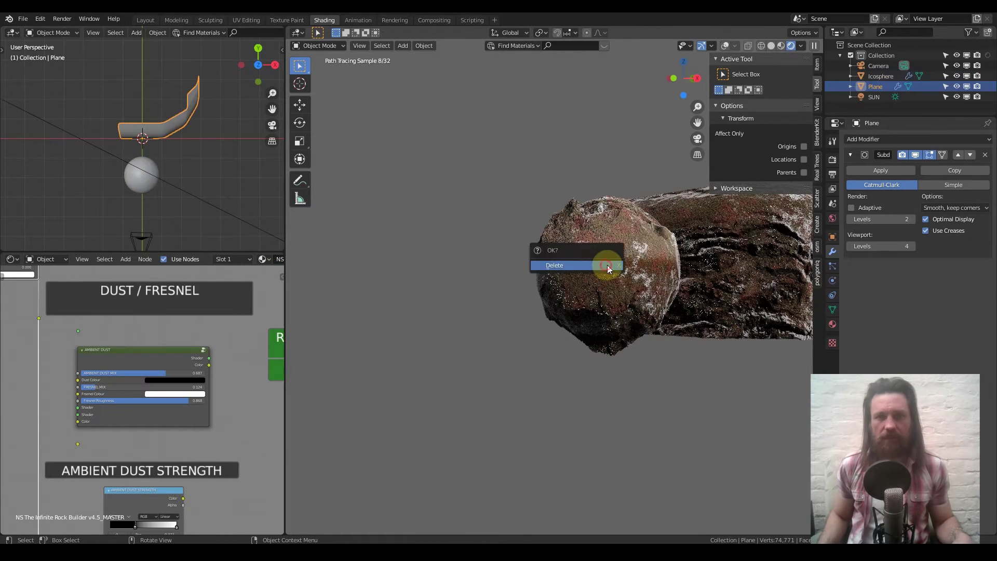
click(604, 265)
key(ctrl+z)
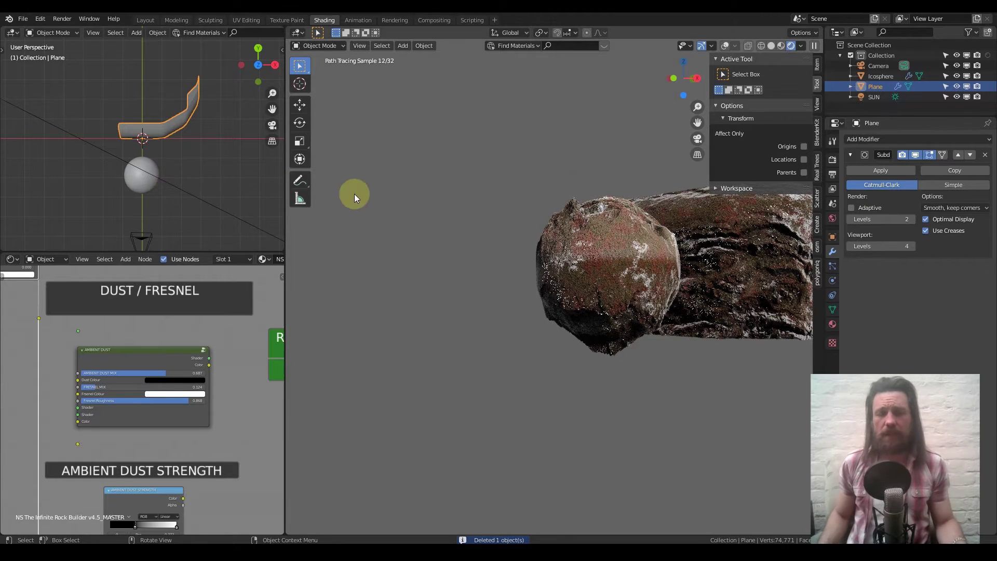
- Delete the ico sphere in front of the cliff plane
click(603, 264)
key(x)
click(333, 215)
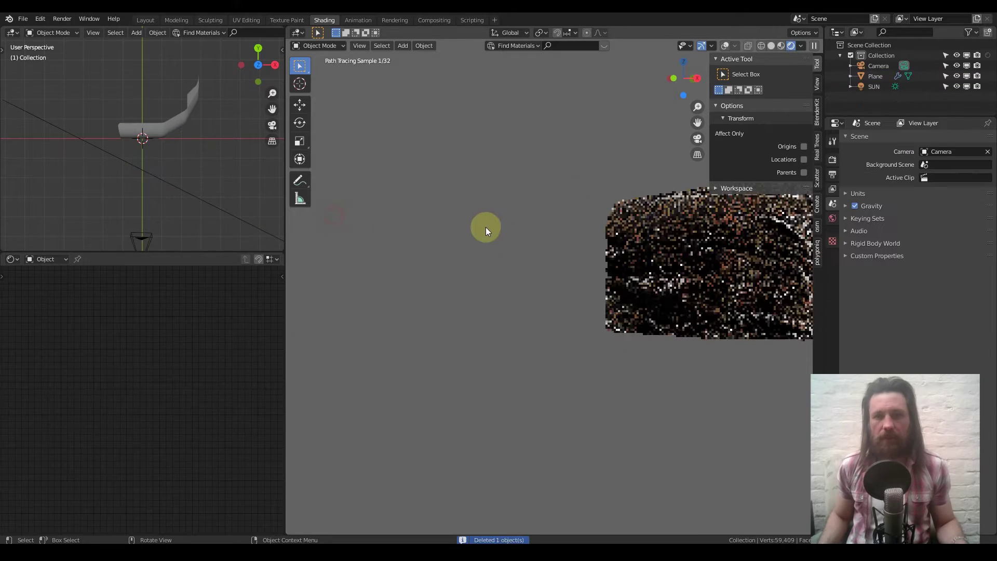
- Select the cliff plane and set its all-over Roughness Mix to 1.000 on the ROUGHNESS node
shift+middle_drag(627, 257, 590, 285)
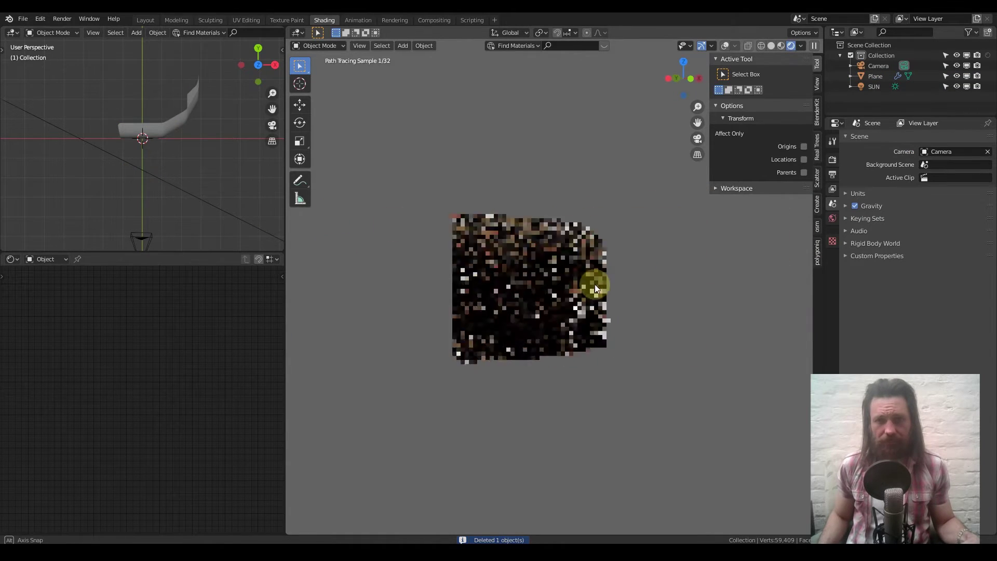
scroll(589, 285, up, 4)
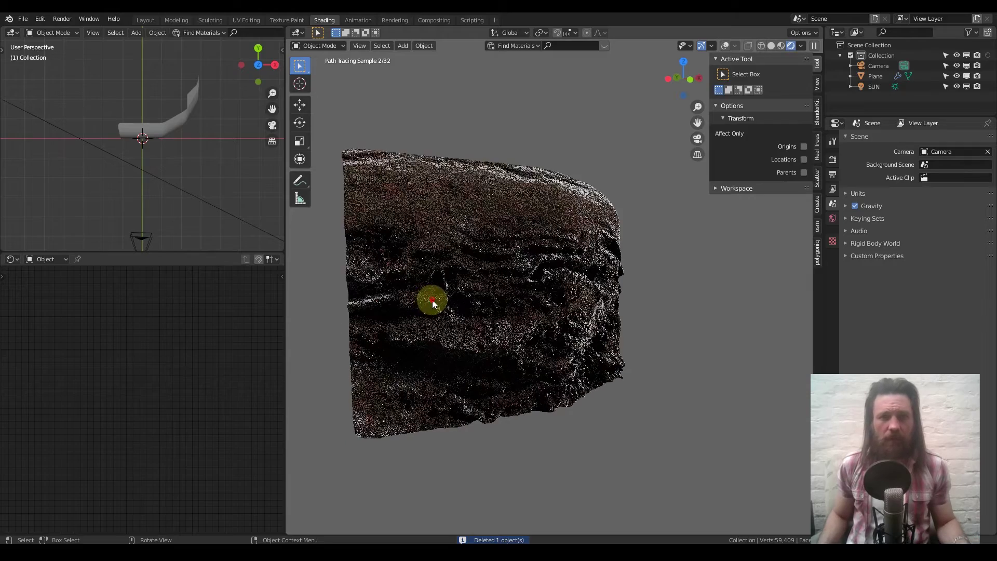
click(429, 298)
middle_drag(142, 381, 158, 416)
scroll(191, 379, up, 2)
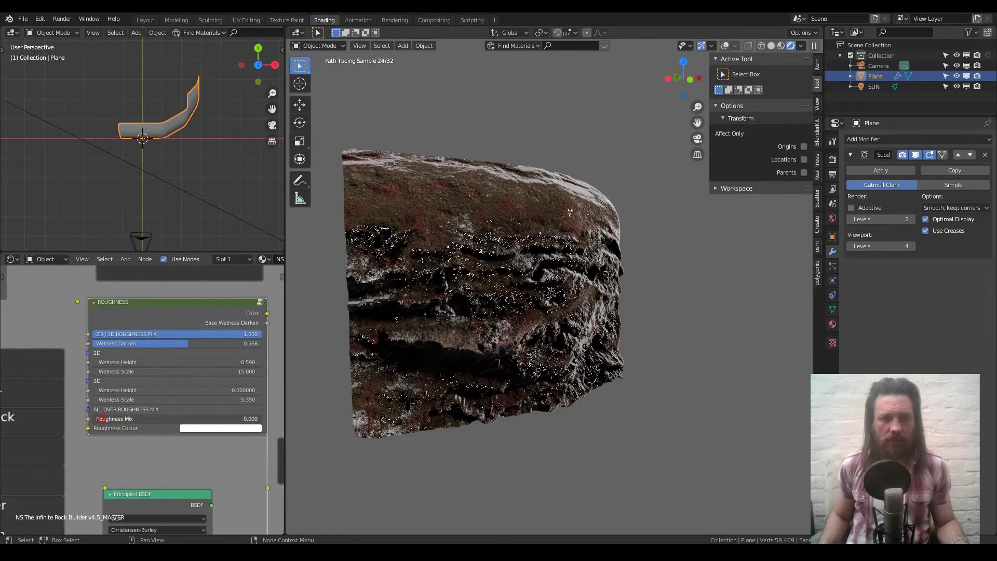
drag(100, 419, 257, 418)
- Lower AMBIENT DUST MIX to 0.000, and raise it through 0.816 to 1.000 while viewing the cliff's crevices
scroll(127, 439, down, 4)
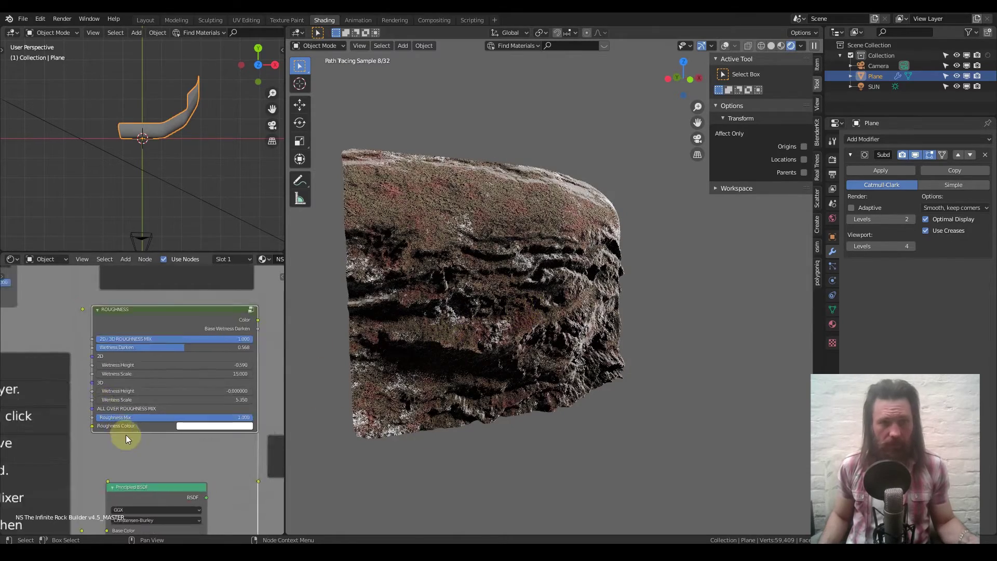
middle_drag(162, 433, 138, 349)
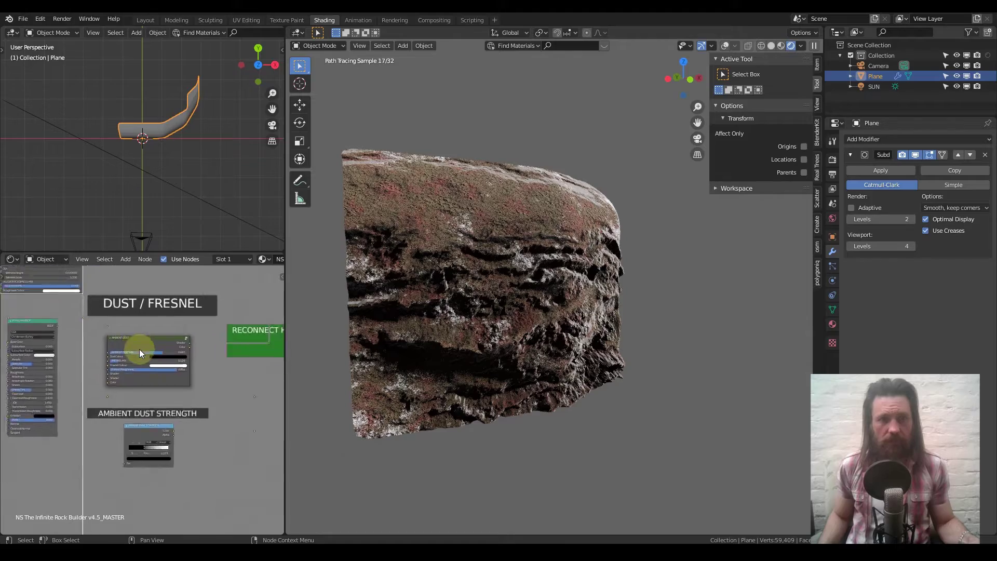
scroll(138, 332, up, 6)
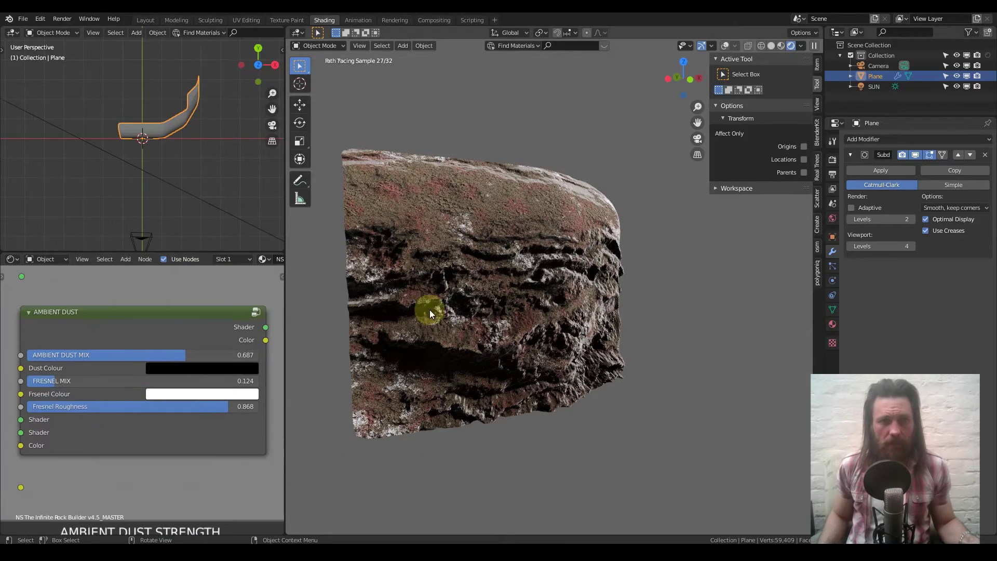
scroll(428, 315, up, 3)
drag(175, 354, 26, 354)
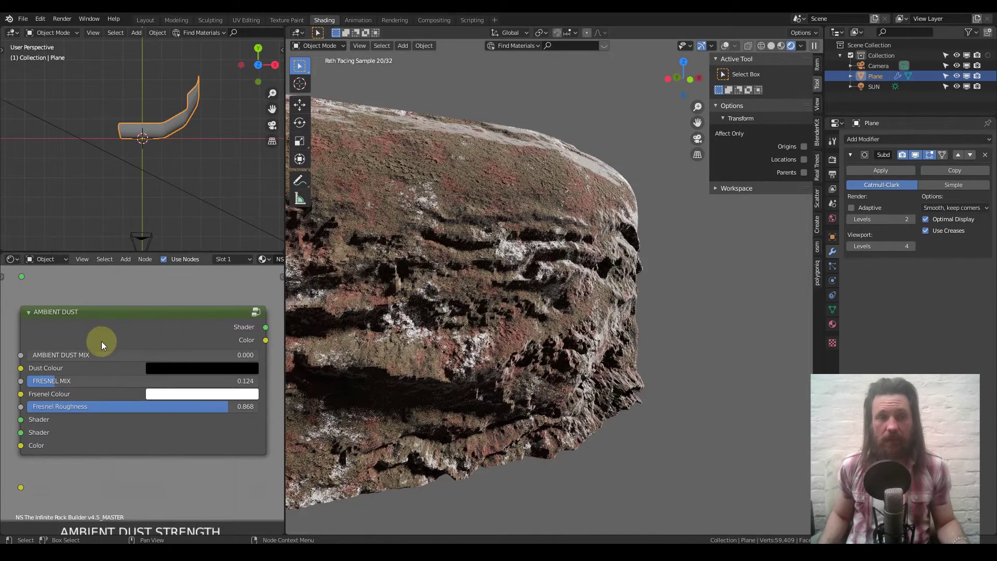
drag(89, 354, 250, 354)
drag(188, 354, 216, 355)
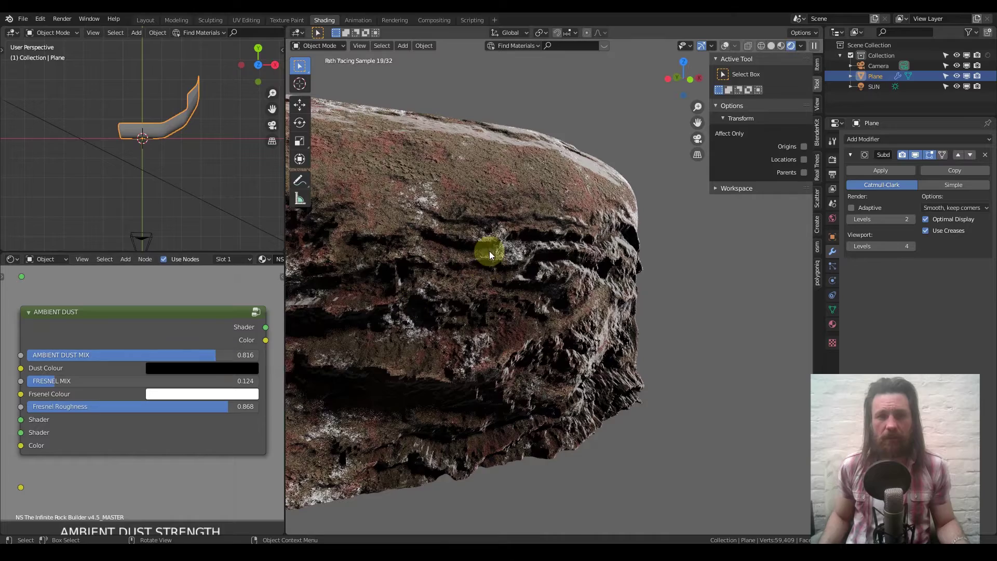
drag(202, 360, 258, 353)
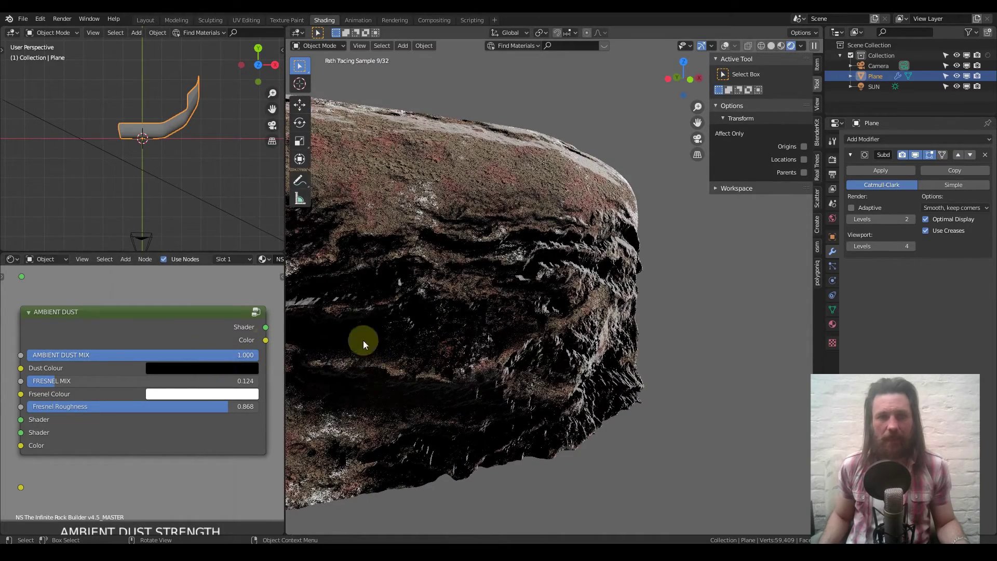
- Reset AMBIENT DUST MIX to 0.000 for comparison, undo the reset, and set the mix to 0.708
key(BackSpace)
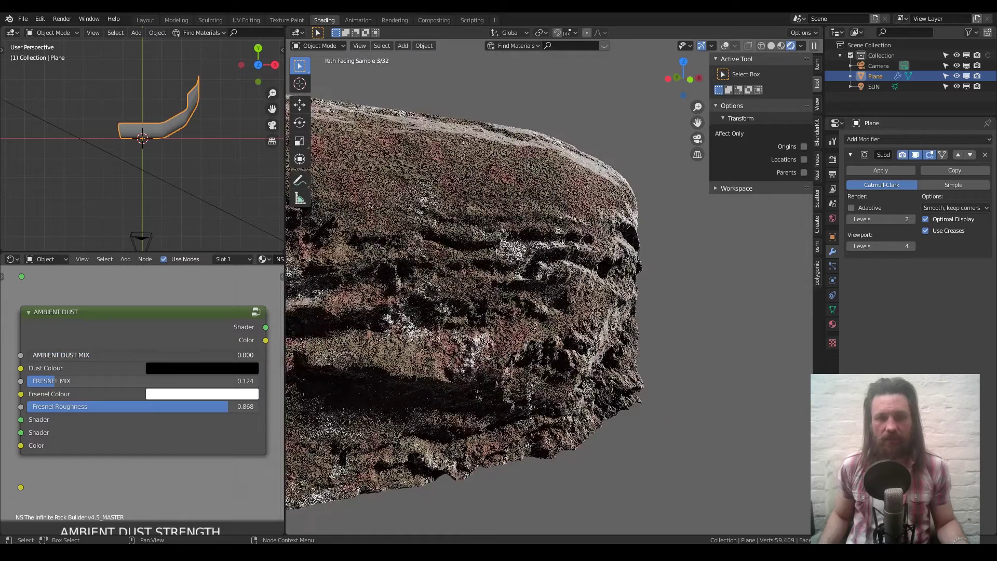
key(ctrl+z)
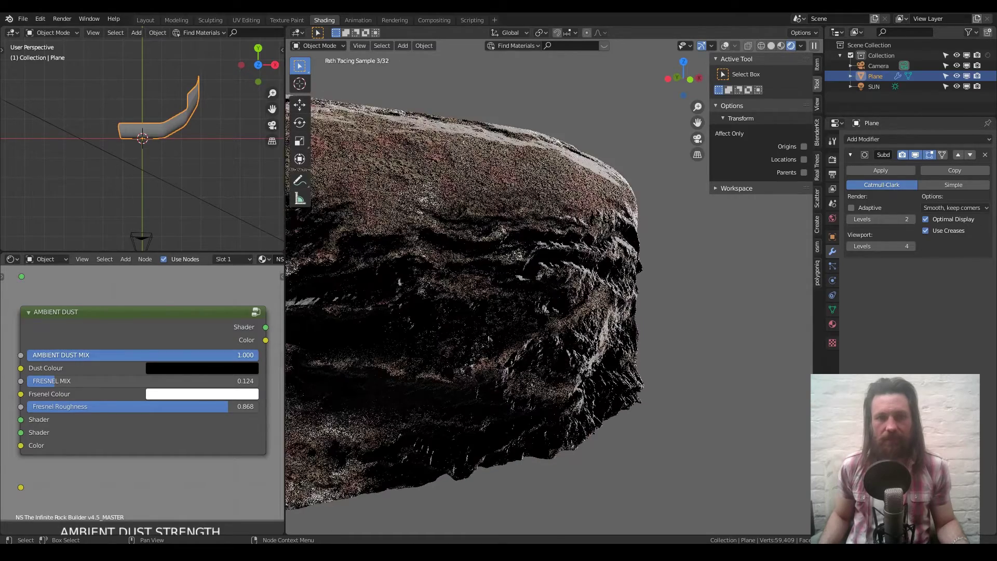
drag(188, 355, 110, 355)
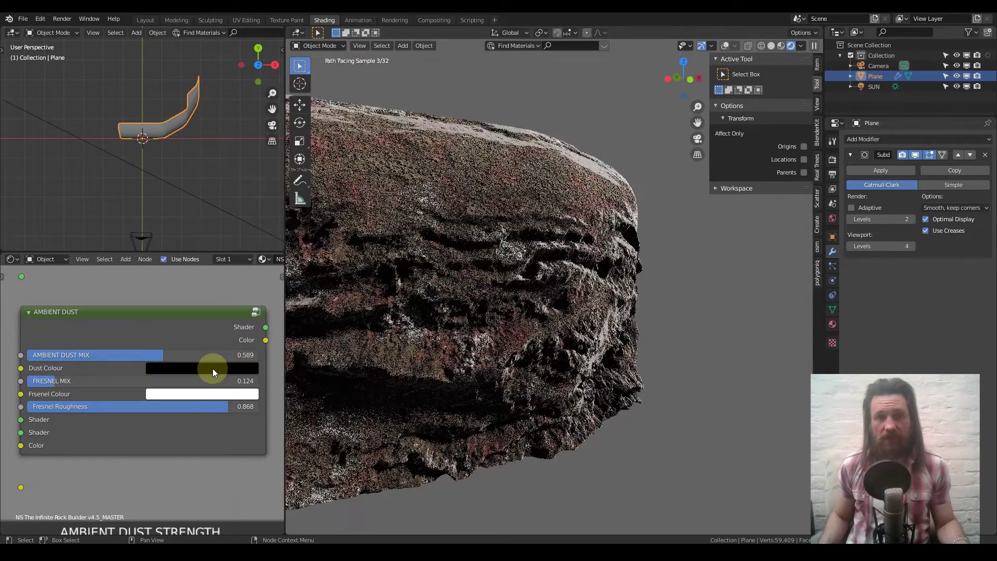
drag(149, 355, 175, 355)
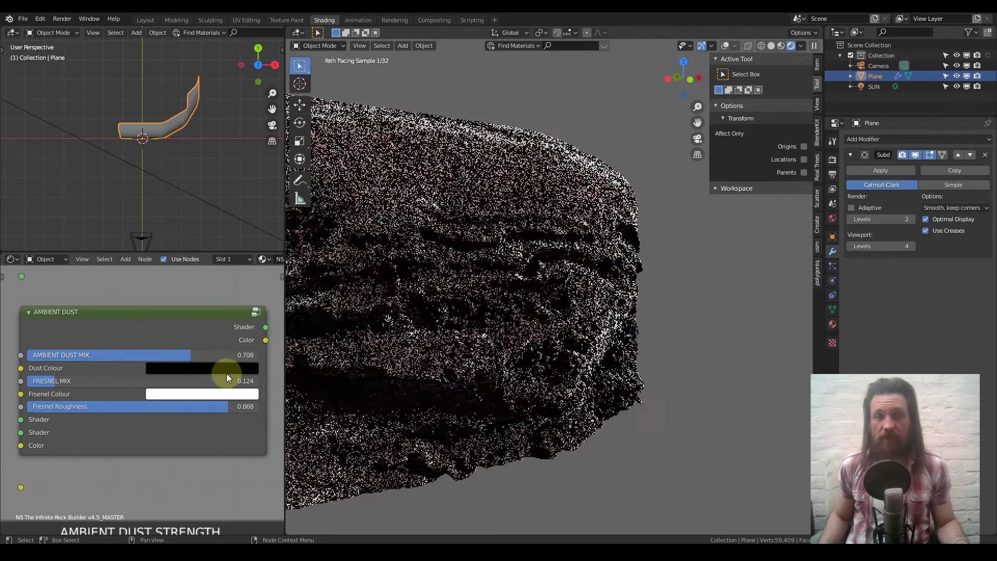
- View the cliff's edge at a grazing angle and set the Subdivision modifier's viewport levels to 5
middle_drag(195, 369, 188, 344)
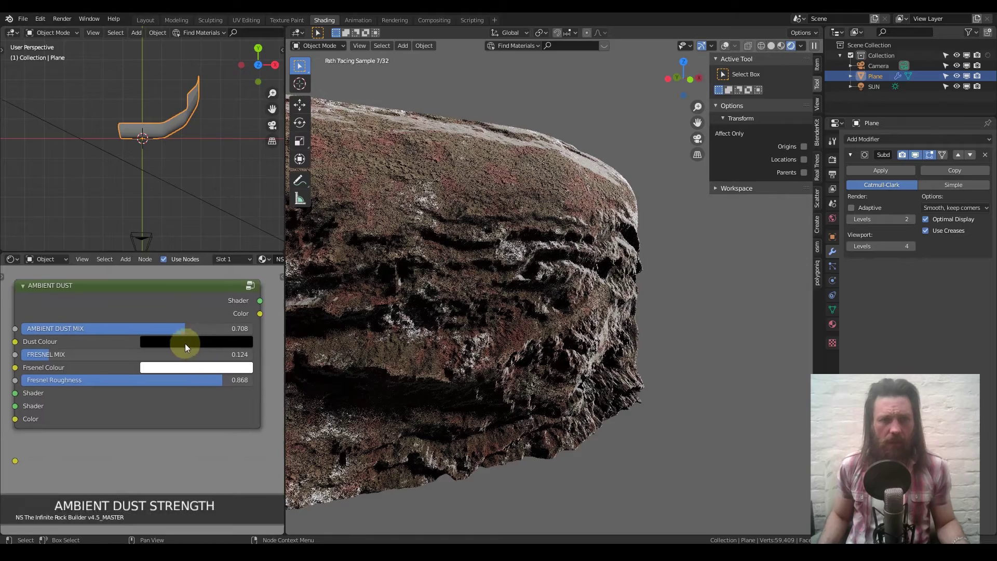
scroll(188, 344, up, 1)
middle_drag(402, 300, 471, 266)
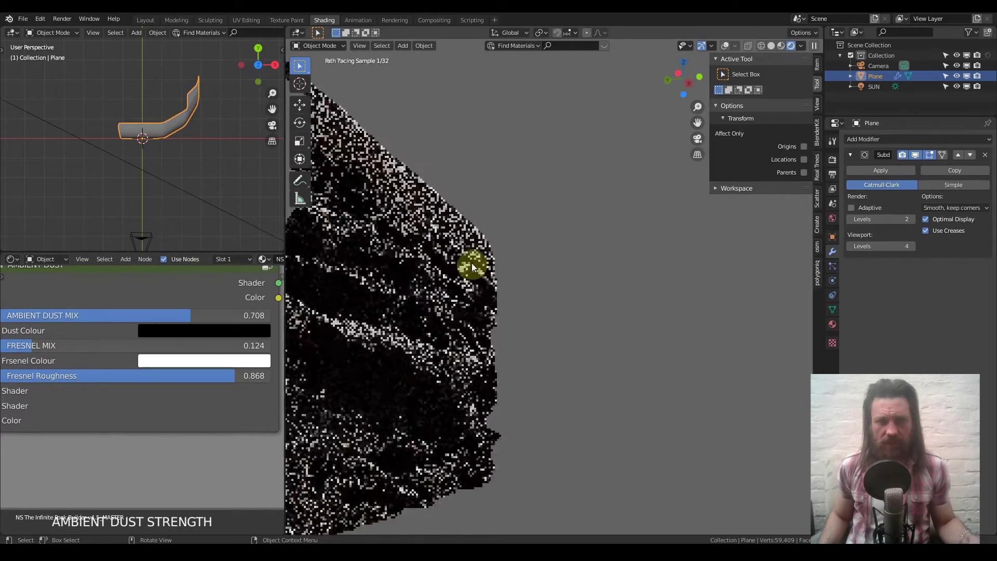
mouse_move(456, 305)
middle_down()
mouse_move(572, 279)
mouse_move(527, 322)
middle_up()
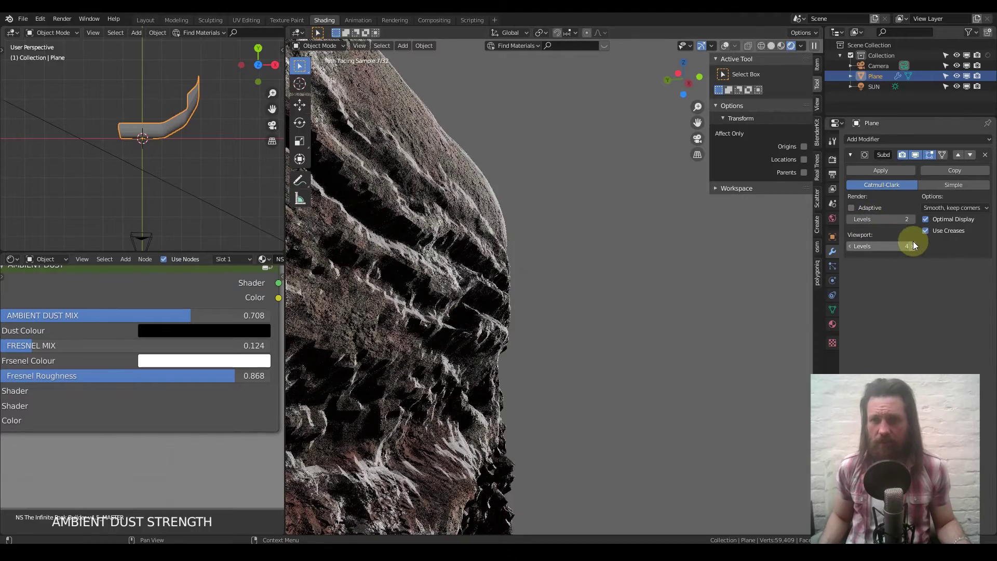
click(913, 245)
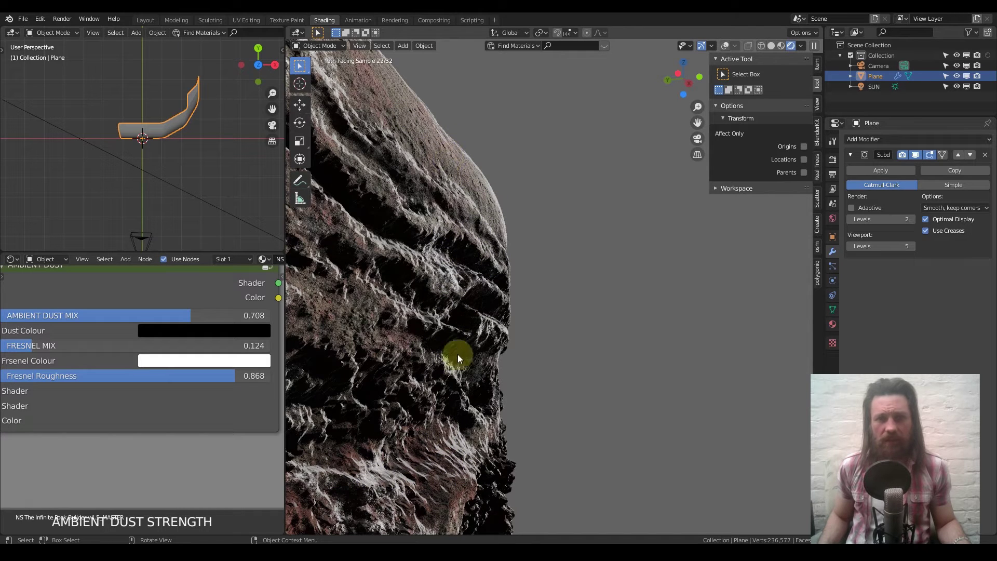
- Set FRESNEL MIX to 1.000 on the AMBIENT DUST node
mouse_move(191, 389)
middle_down()
mouse_move(216, 394)
mouse_move(200, 396)
middle_up()
drag(73, 352, 278, 352)
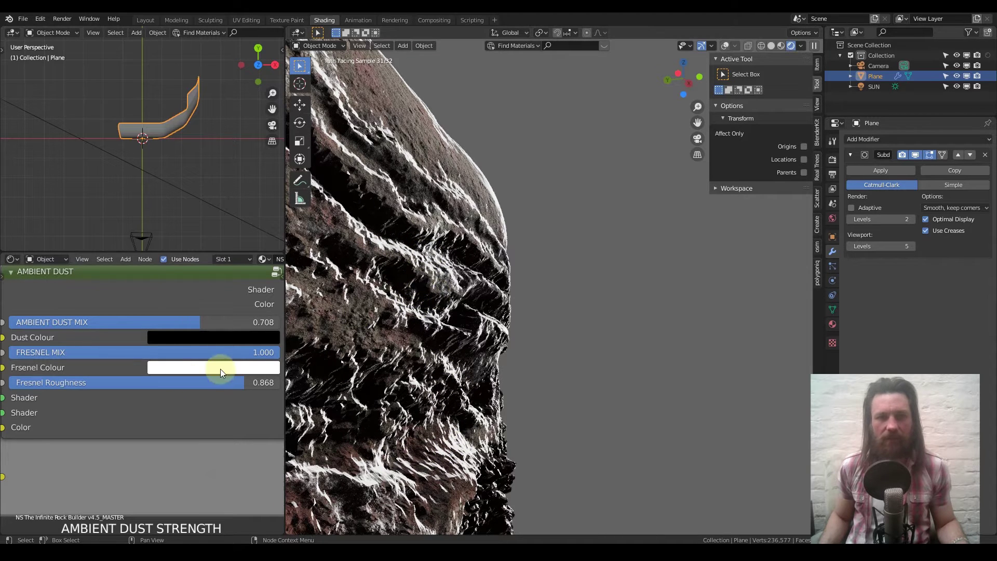
- Lower Fresnel Roughness to 0.000, raise it to 0.632, and reduce FRESNEL MIX to 0.108 on the AMBIENT DUST node
drag(268, 353, 6, 383)
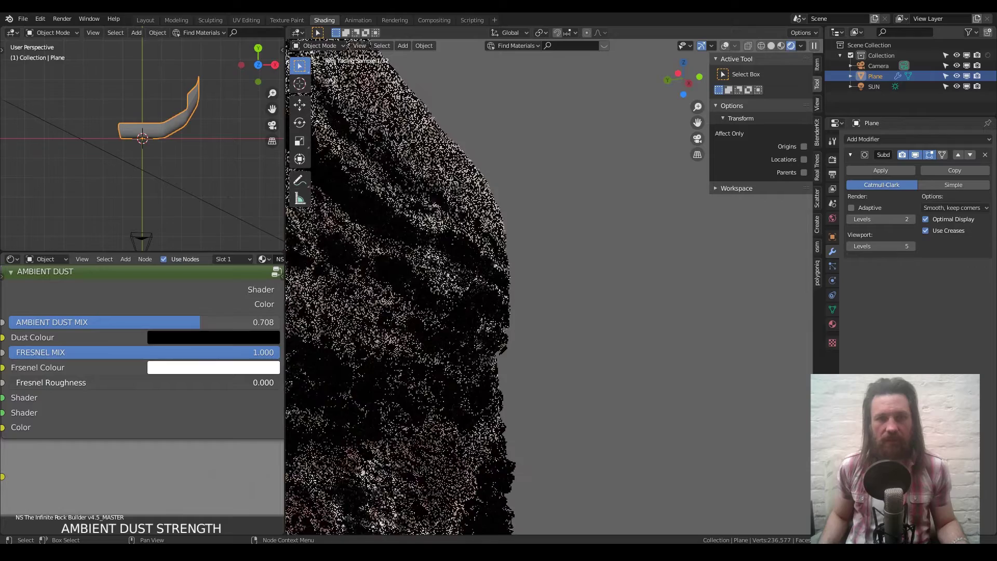
drag(10, 382, 180, 382)
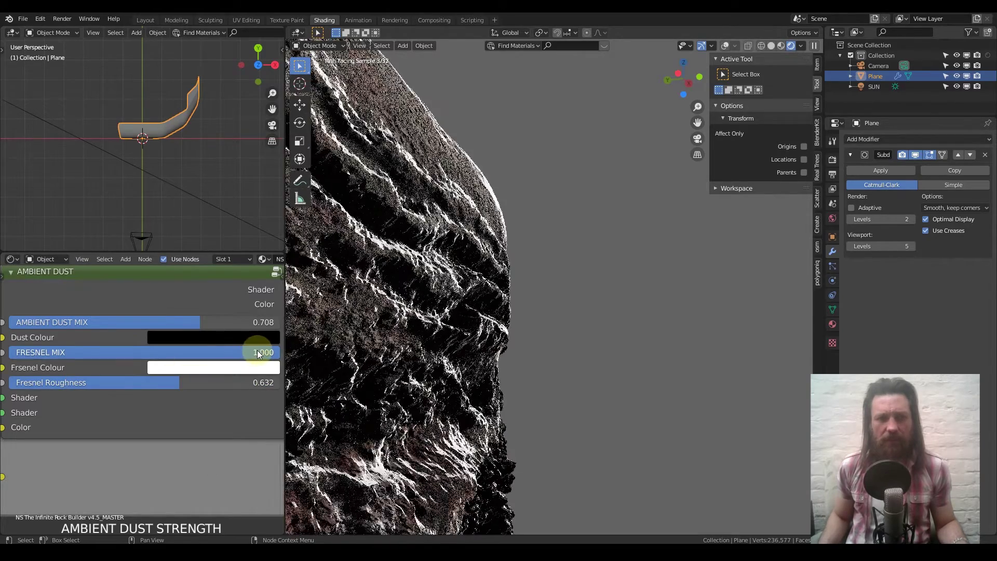
drag(257, 352, 39, 351)
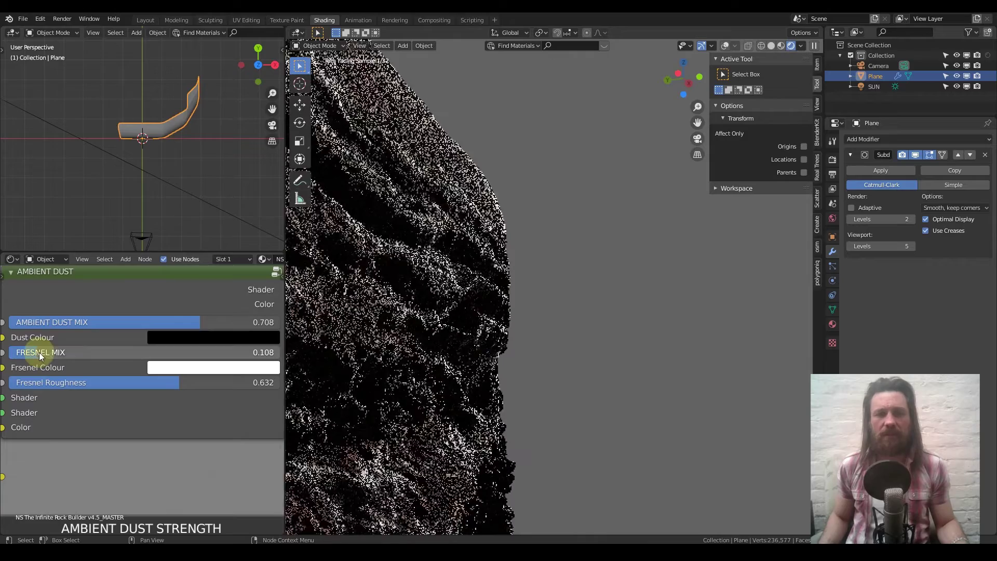
- Raise AMBIENT DUST MIX to 1.000 on the AMBIENT DUST node
scroll(119, 357, down, 3)
scroll(121, 358, down, 4)
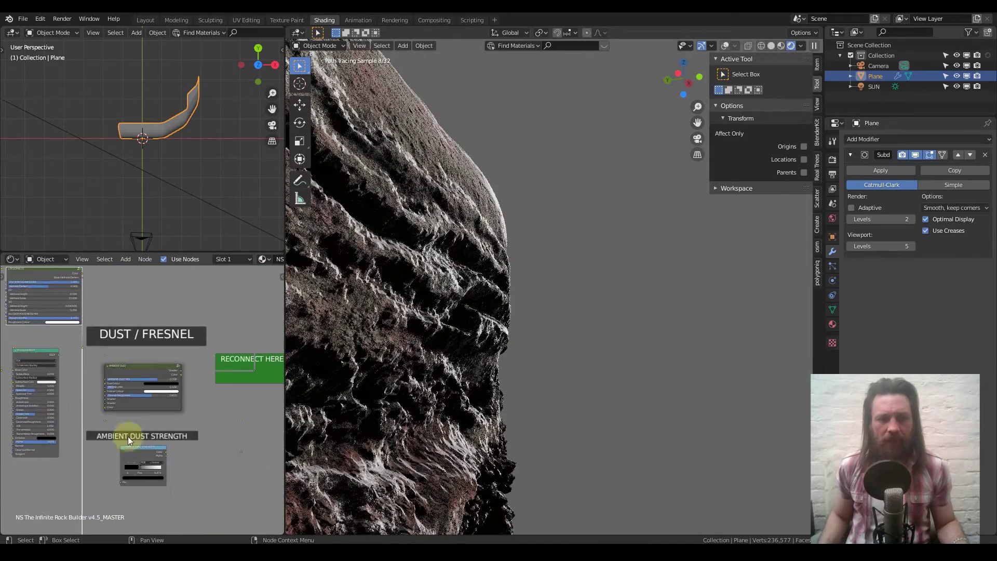
scroll(135, 396, up, 4)
scroll(134, 397, up, 2)
shift+scroll(124, 354, up, 6)
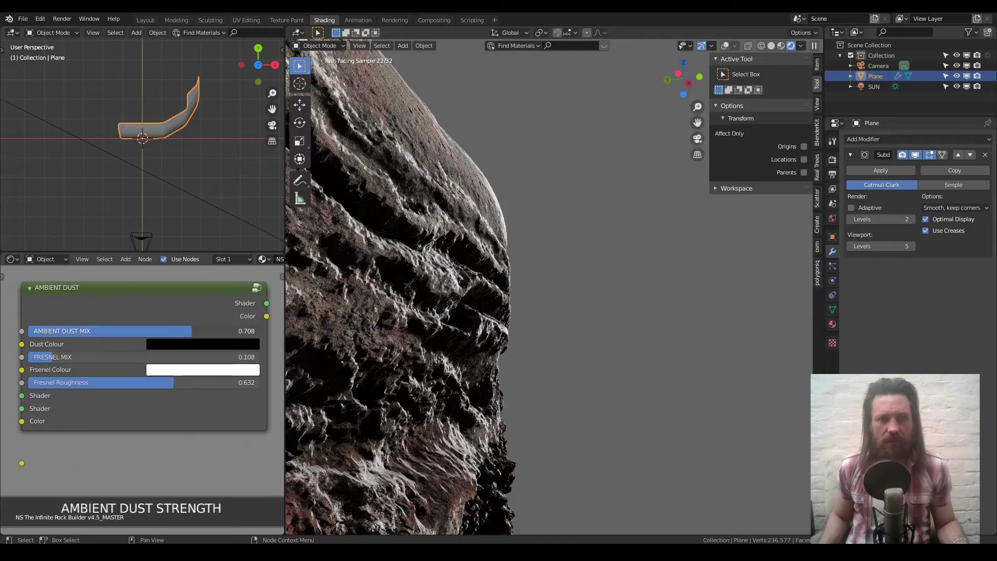
drag(192, 331, 260, 332)
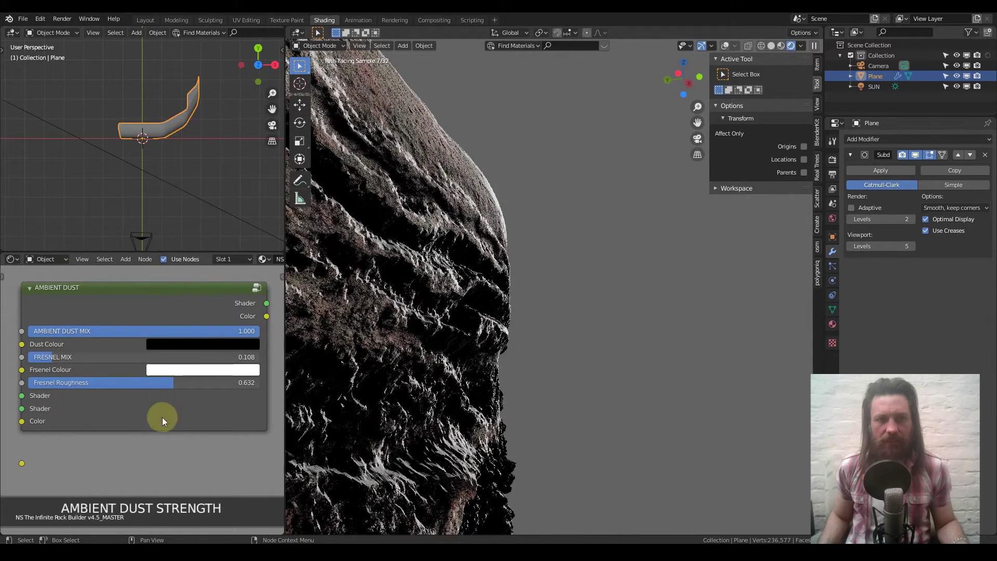
- Move the black stop of the AMBIENT DUST STRENGTH ramp to 0.645, view the cliff from another angle, and bring the stop back to about 0.214
shift+scroll(162, 418, down, 5)
drag(139, 416, 171, 409)
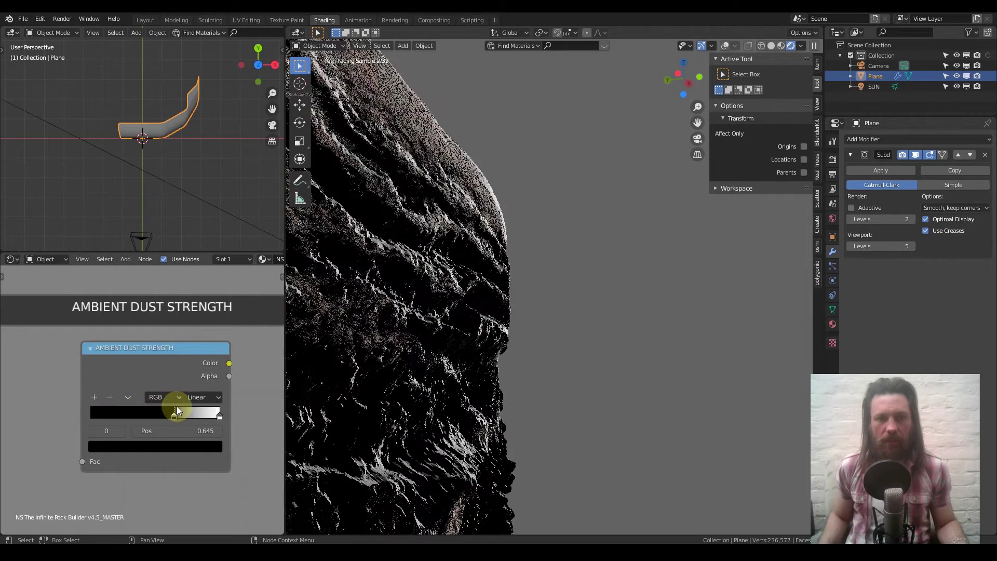
middle_drag(371, 401, 408, 412)
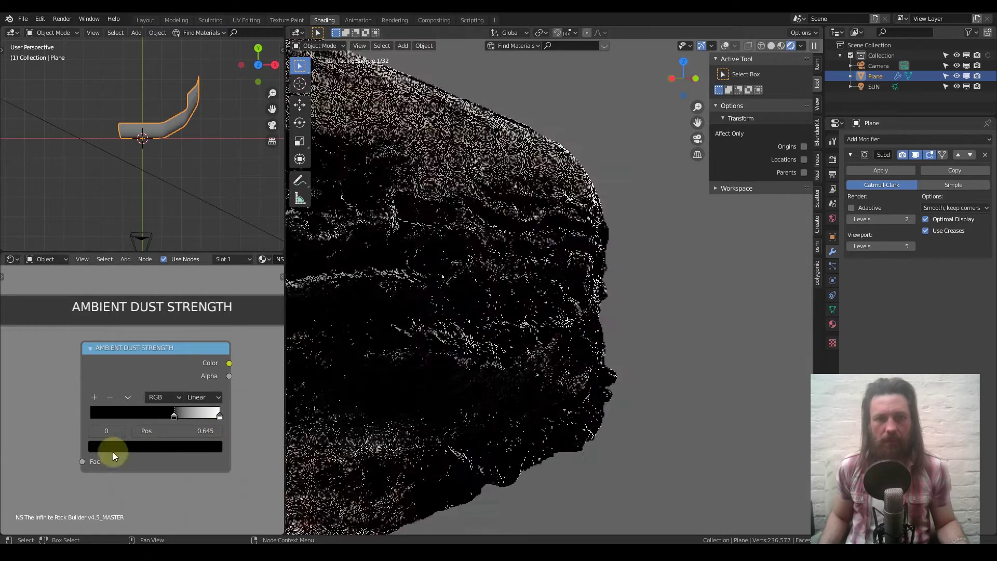
drag(174, 413, 114, 414)
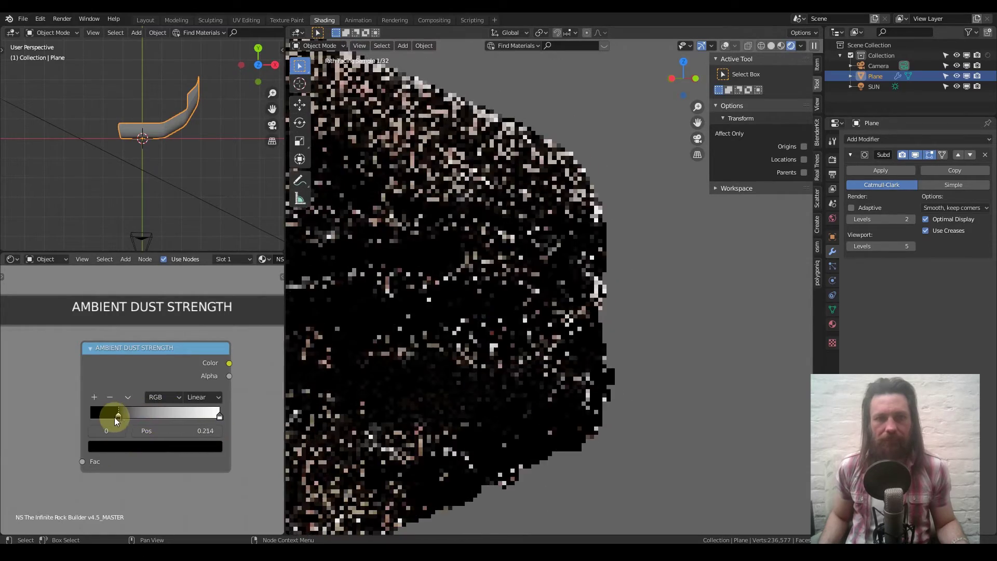
- Look over the node tree from the colour filters and material output to the DUST / FRESNEL nodes and the RECONNECT HERE frame
scroll(133, 413, down, 6)
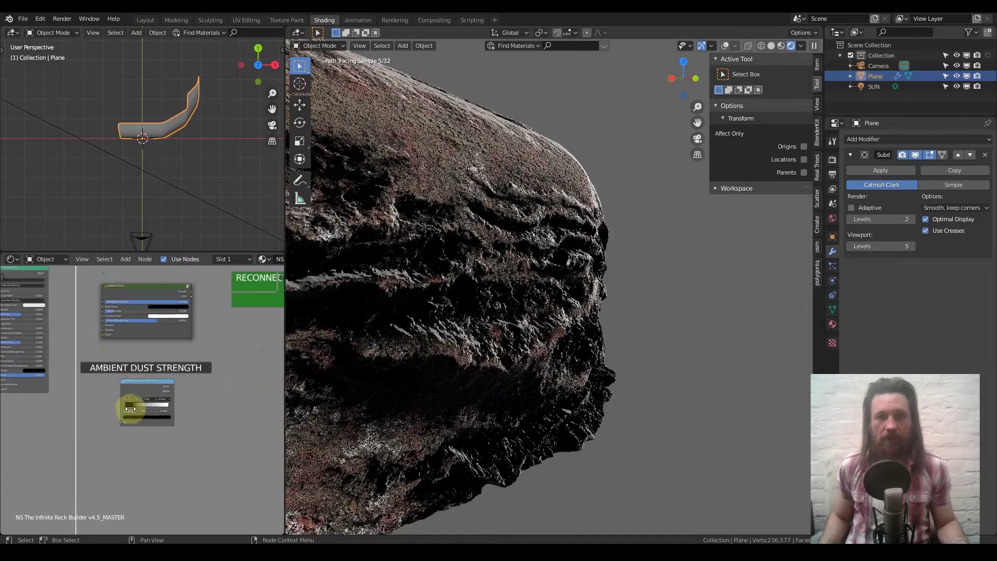
shift+scroll(143, 403, up, 8)
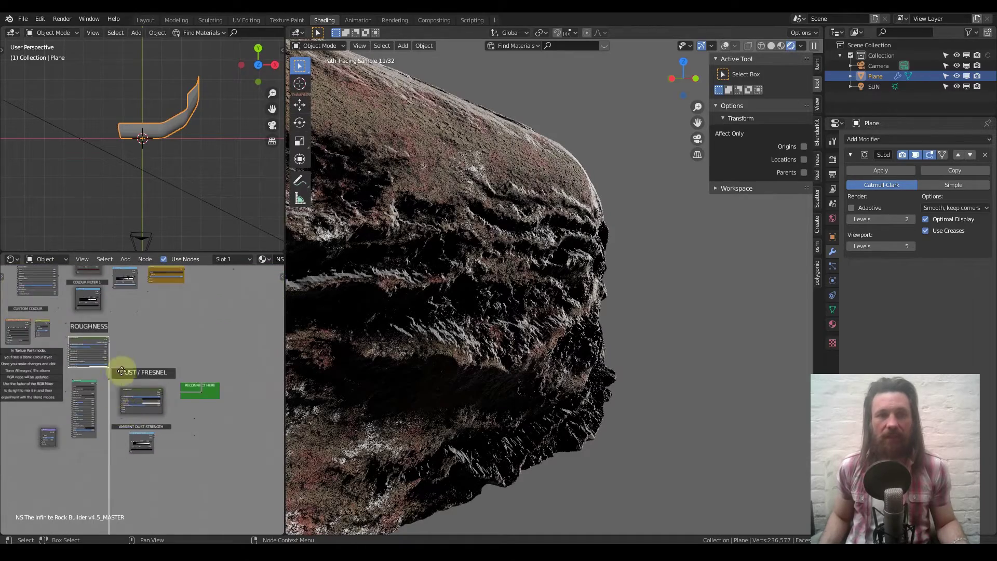
shift+scroll(157, 339, up, 2)
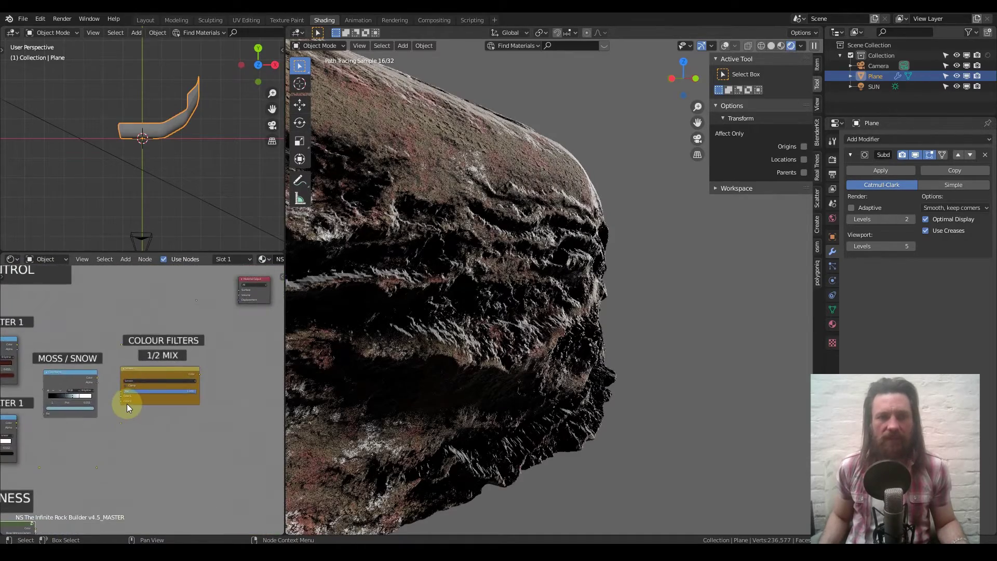
scroll(127, 403, down, 4)
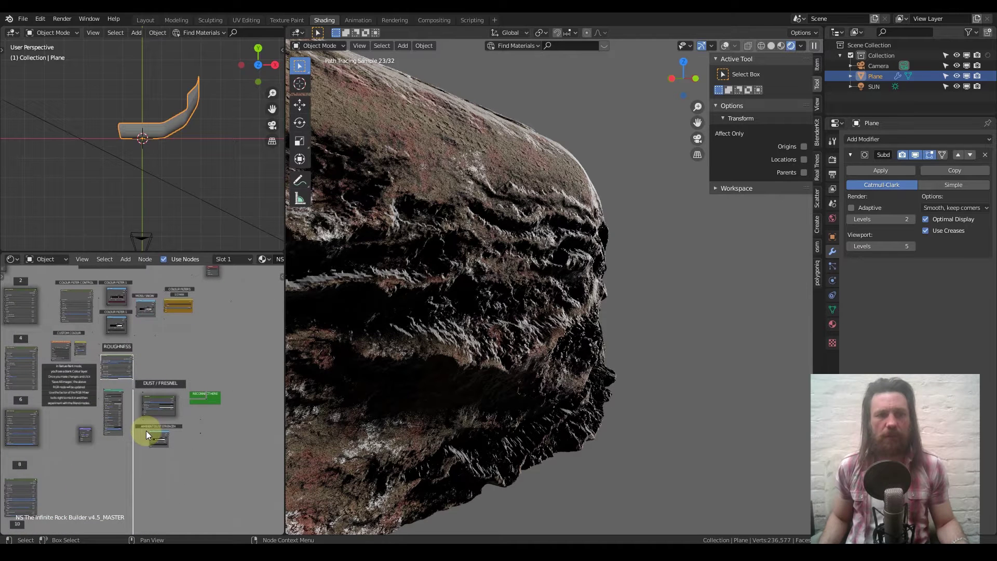
scroll(146, 431, up, 4)
shift+scroll(98, 431, down, 3)
scroll(135, 395, up, 2)
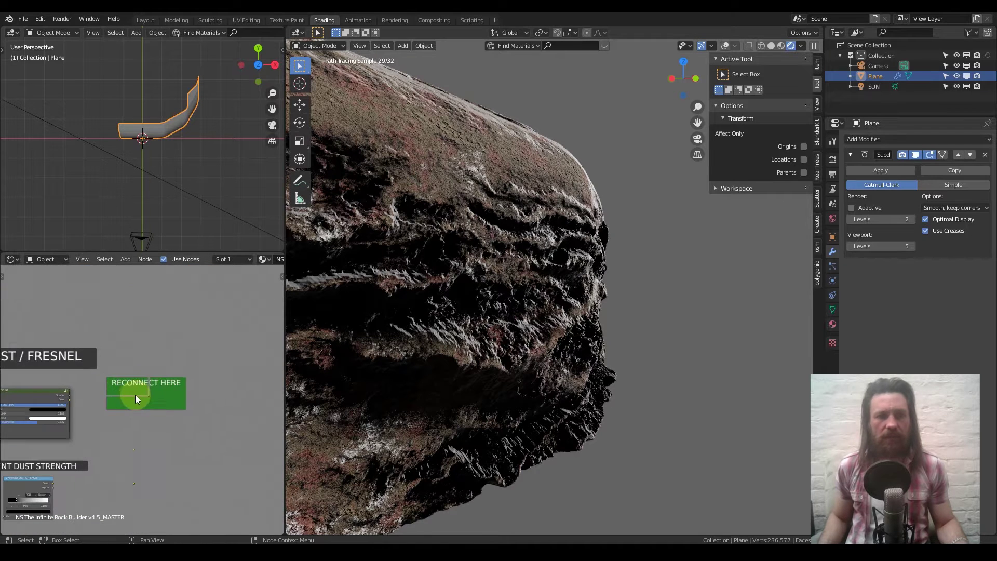
scroll(130, 388, up, 2)
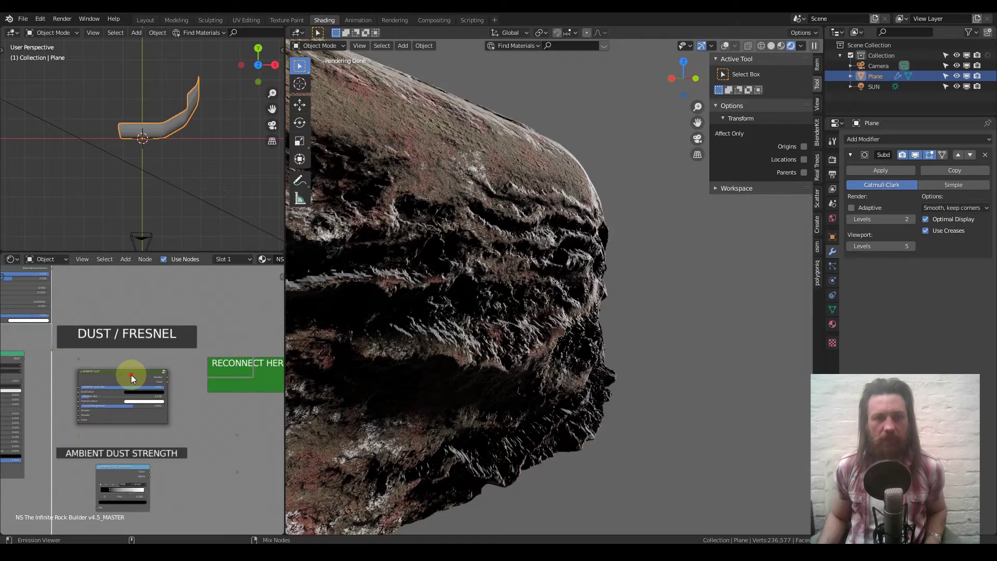
- Preview the AMBIENT DUST node's Shader and Color outputs on the cliff, and reconnect the RECONNECT HERE reroute to the material output
ctrl+shift+click(130, 375)
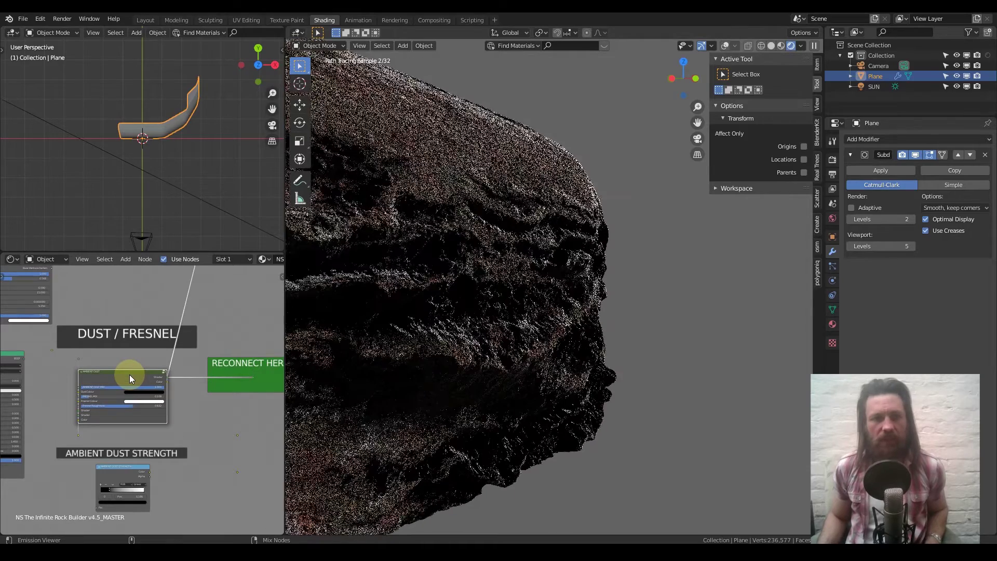
ctrl+shift+click(130, 375)
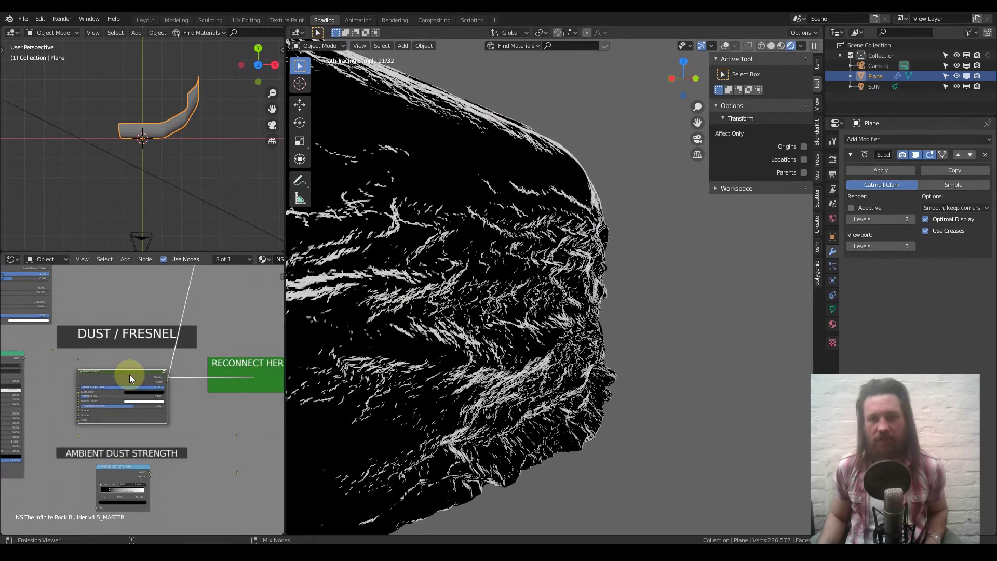
middle_drag(186, 371, 55, 357)
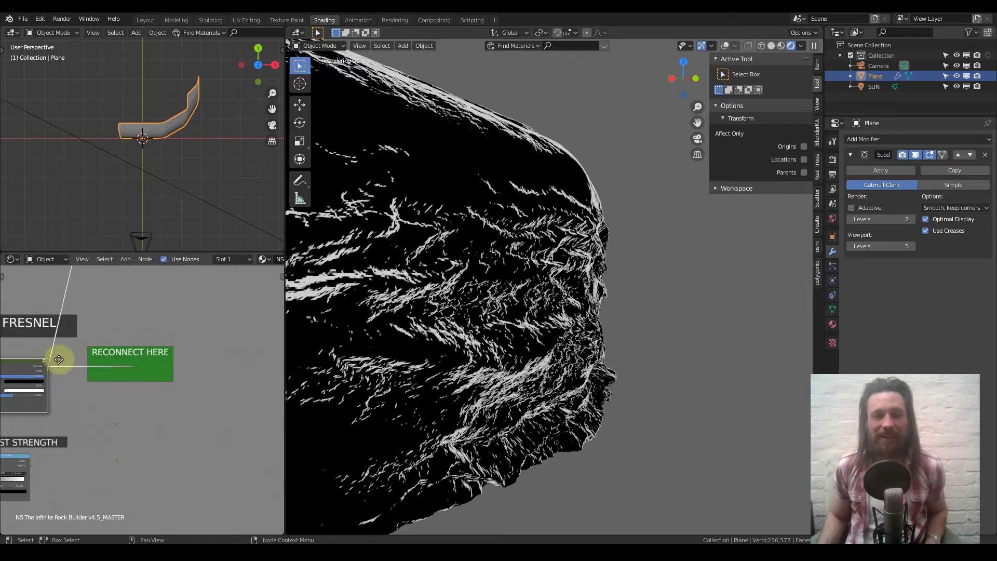
scroll(134, 378, up, 3)
mouse_move(133, 378)
middle_down()
mouse_move(120, 356)
mouse_move(145, 375)
middle_up()
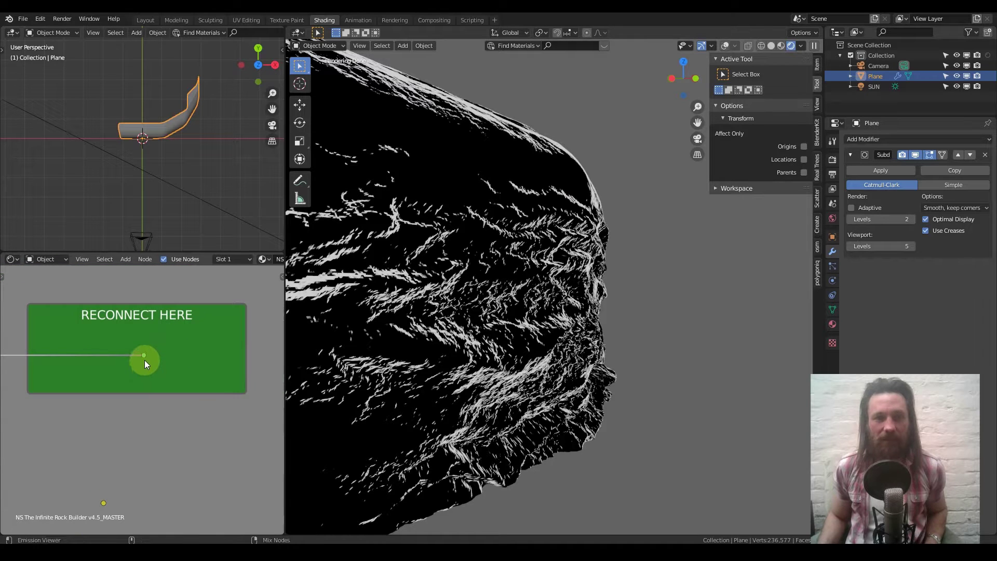
ctrl+shift+click(150, 368)
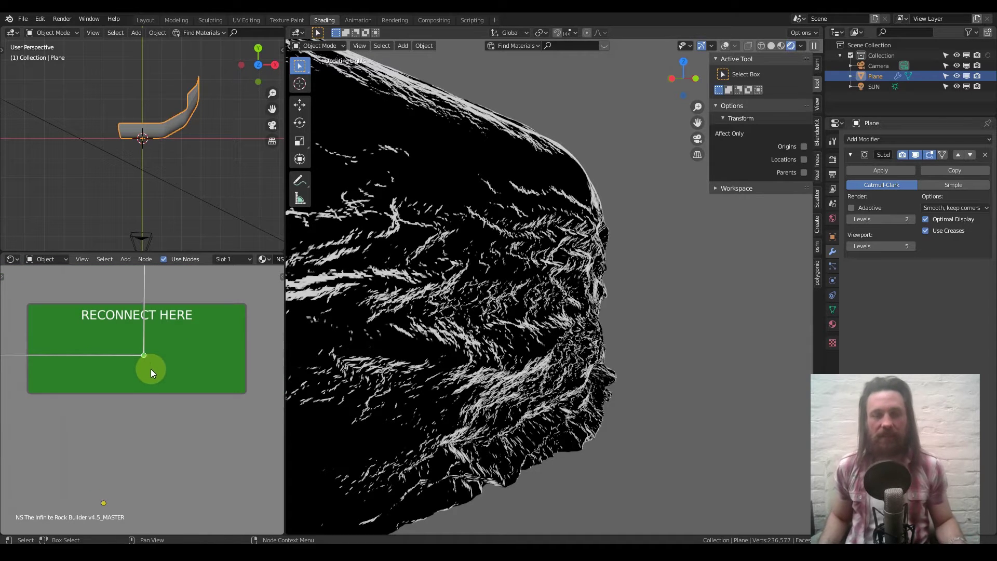
- Trace the link from RECONNECT HERE up to the material output, and look over the layout of the whole rock node tree and the plane
scroll(150, 369, down, 8)
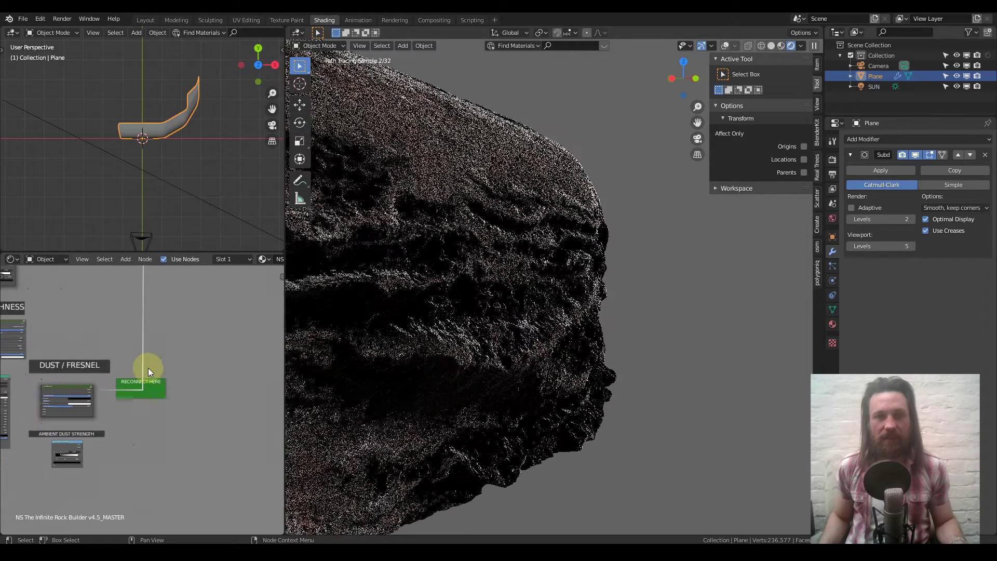
middle_drag(138, 335, 139, 405)
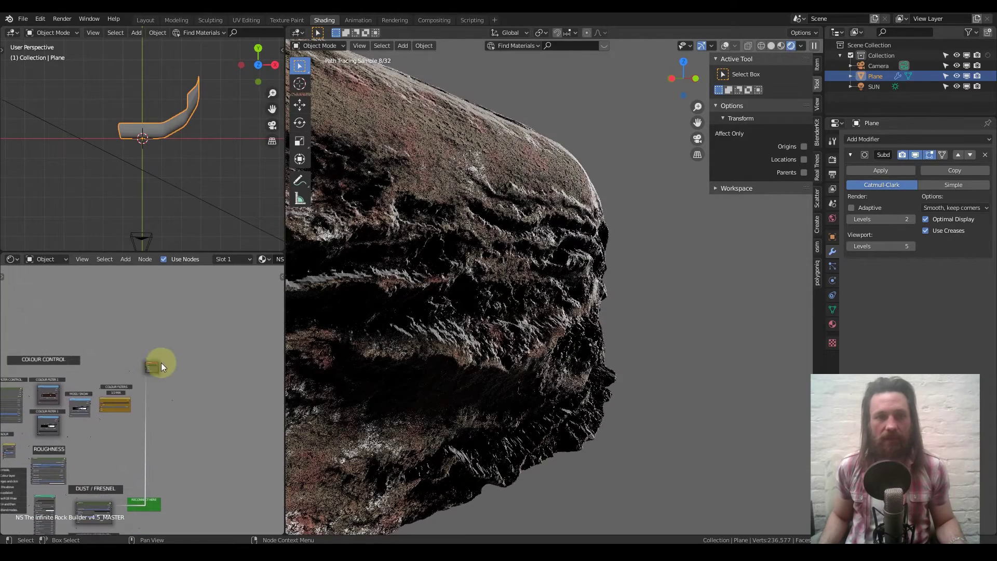
scroll(155, 366, up, 3)
scroll(155, 366, up, 3)
scroll(120, 382, down, 5)
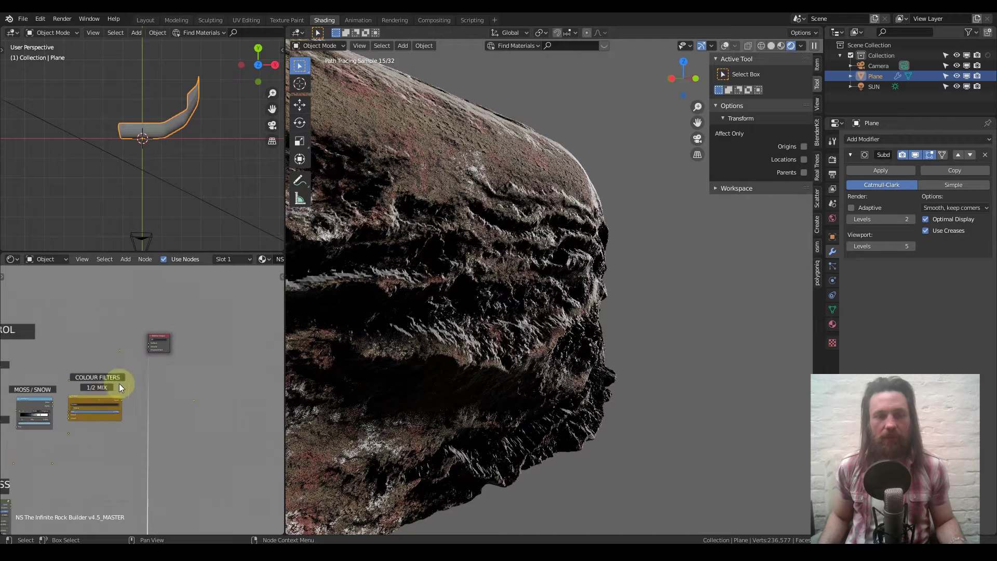
scroll(101, 405, down, 2)
middle_drag(141, 394, 170, 388)
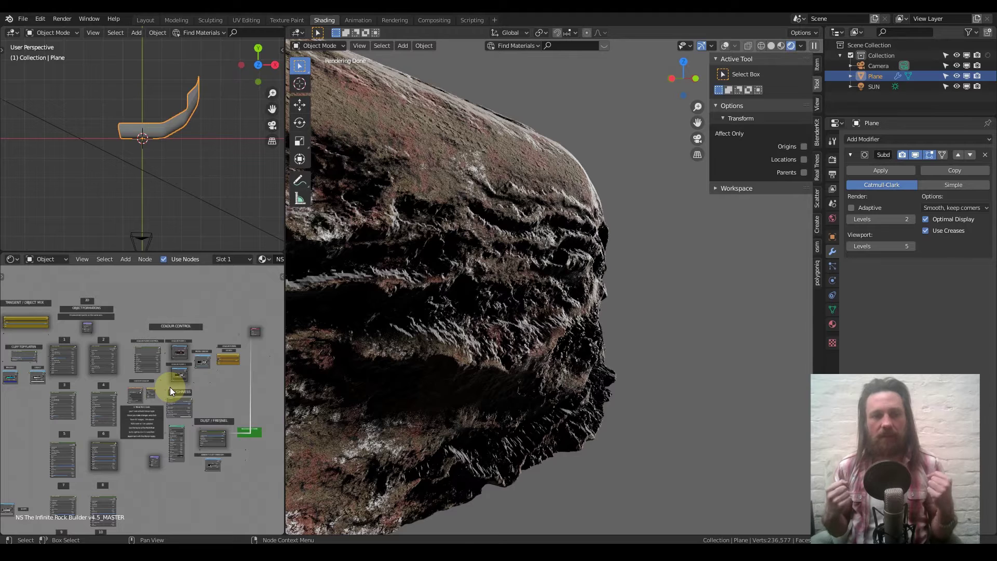
scroll(168, 385, down, 1)
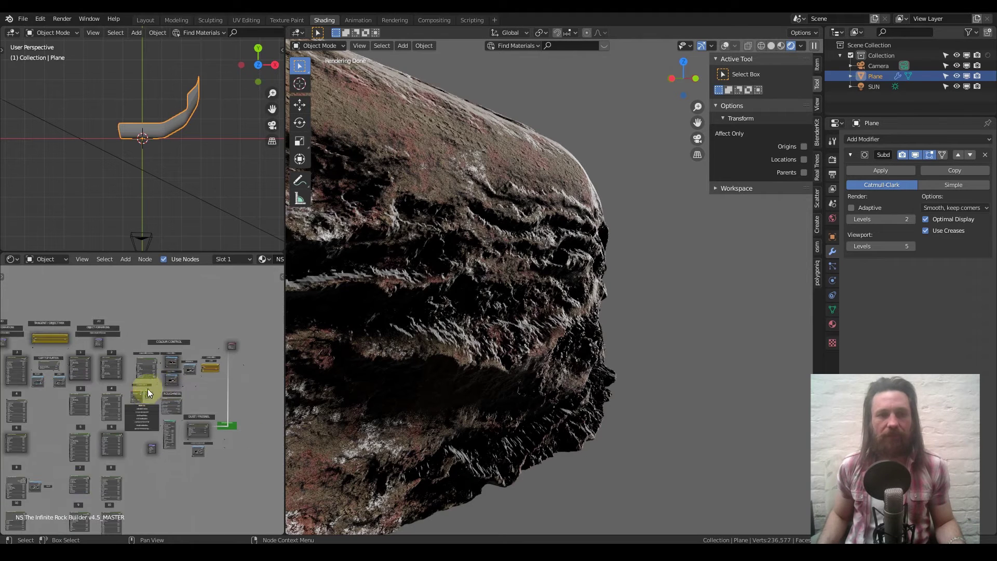
middle_drag(155, 384, 198, 364)
scroll(191, 396, down, 1)
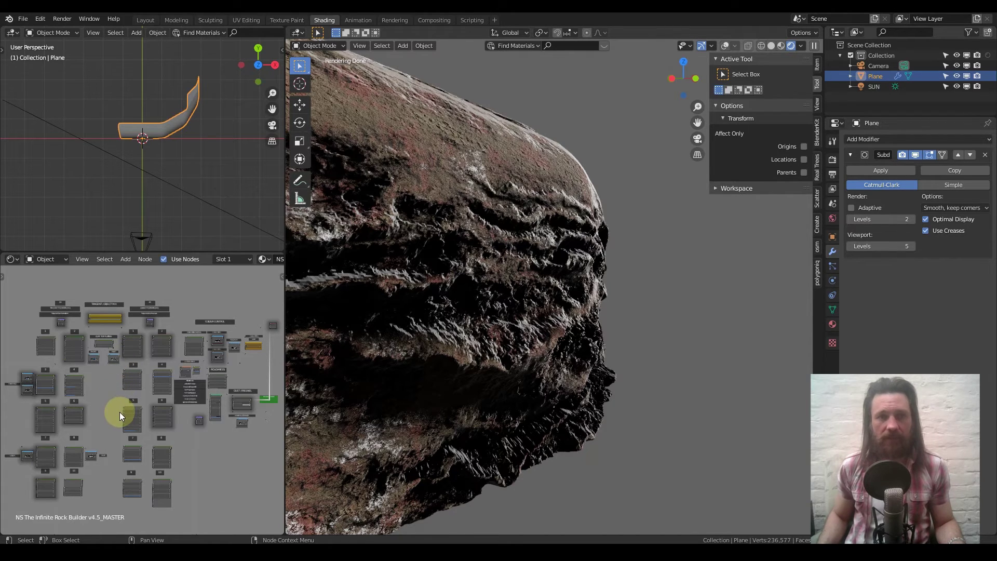
middle_drag(167, 133, 160, 69)
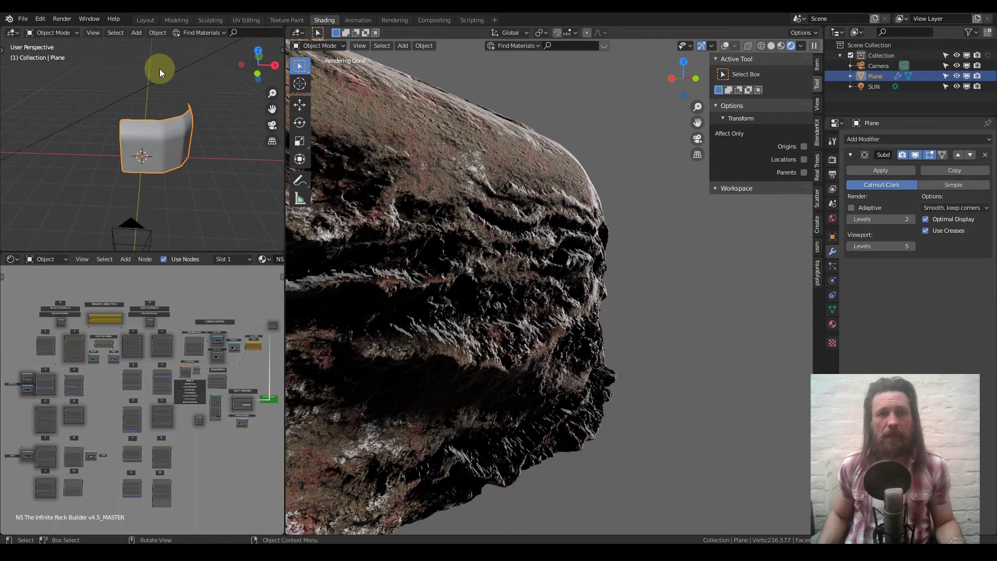